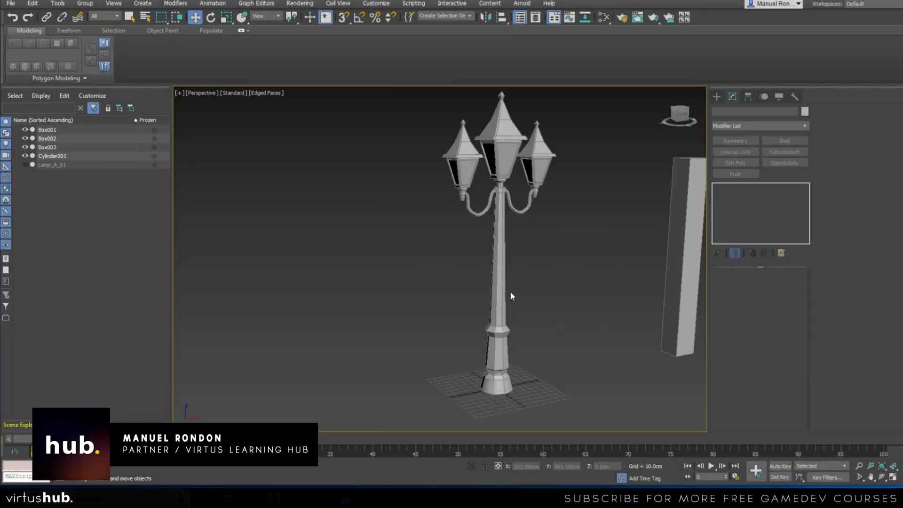
- Turn off the edged faces display in the perspective view of the lamp post
alt+middle_drag(482, 335, 426, 353)
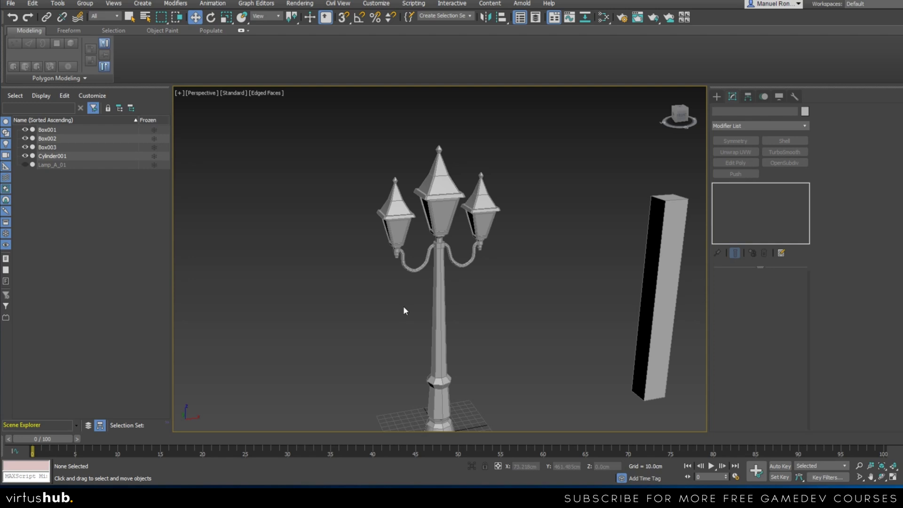
scroll(428, 324, up, 5)
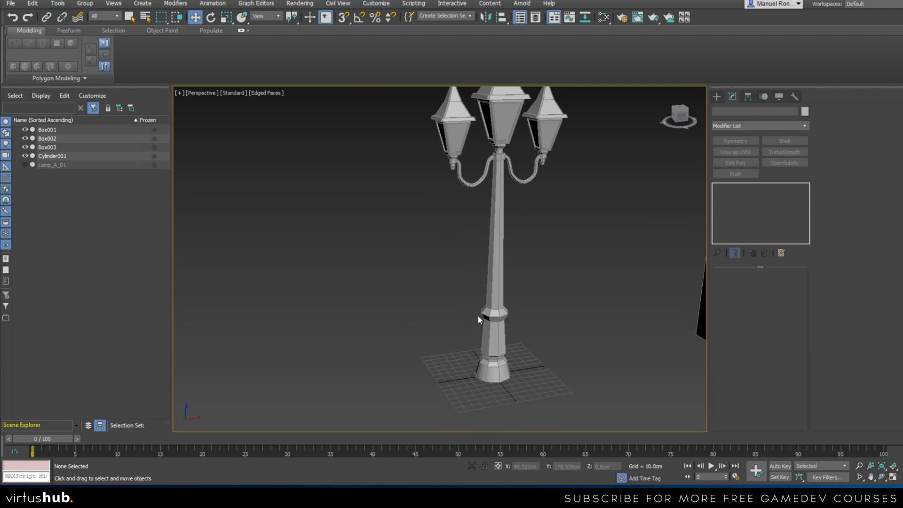
key(F4)
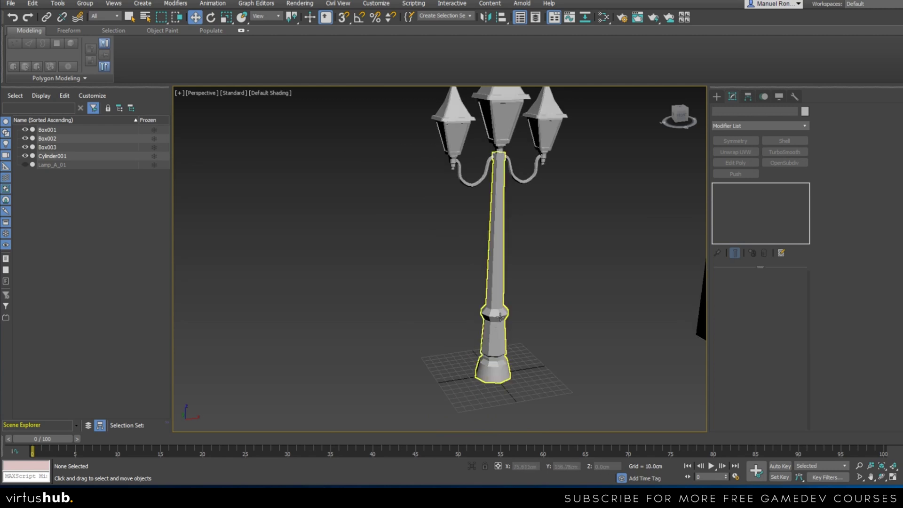
- Examine the shading of the lamp post from its curved arms and lanterns down to the base, from several angles
middle_drag(507, 202, 501, 253)
scroll(480, 203, up, 6)
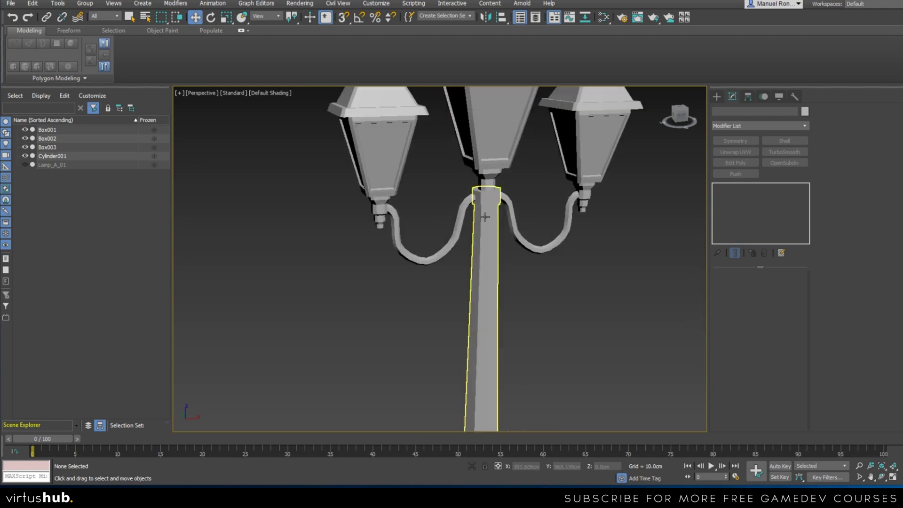
scroll(478, 196, up, 3)
scroll(478, 202, down, 4)
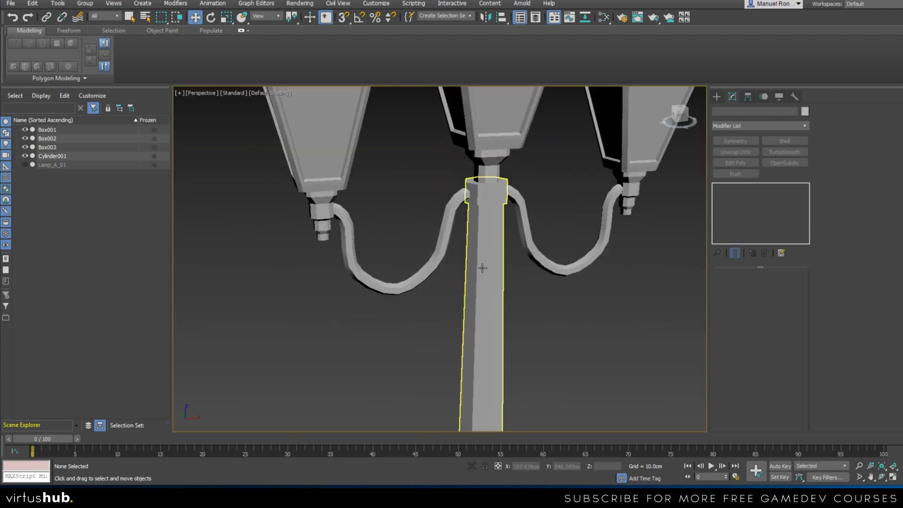
scroll(480, 263, down, 6)
alt+middle_drag(486, 340, 512, 354)
scroll(459, 382, up, 4)
scroll(465, 322, down, 4)
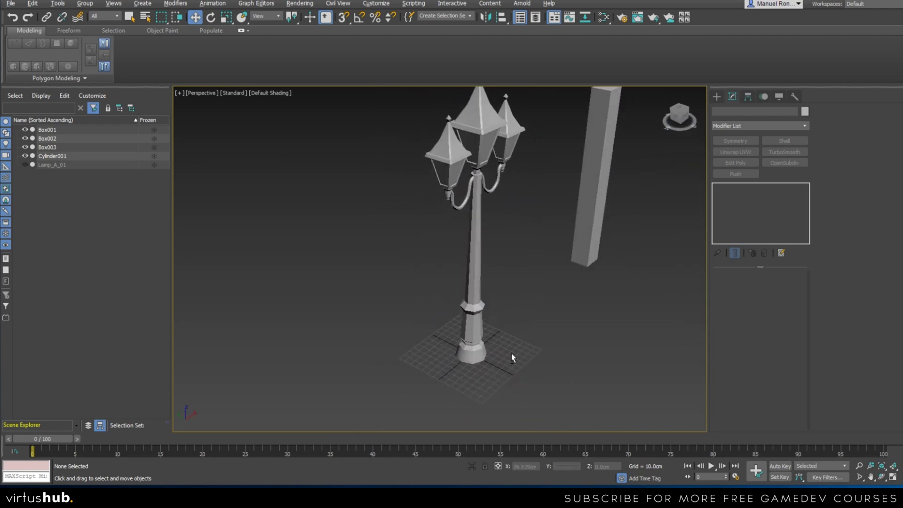
scroll(499, 345, up, 5)
scroll(489, 301, down, 5)
alt+middle_drag(495, 302, 474, 260)
scroll(474, 260, up, 5)
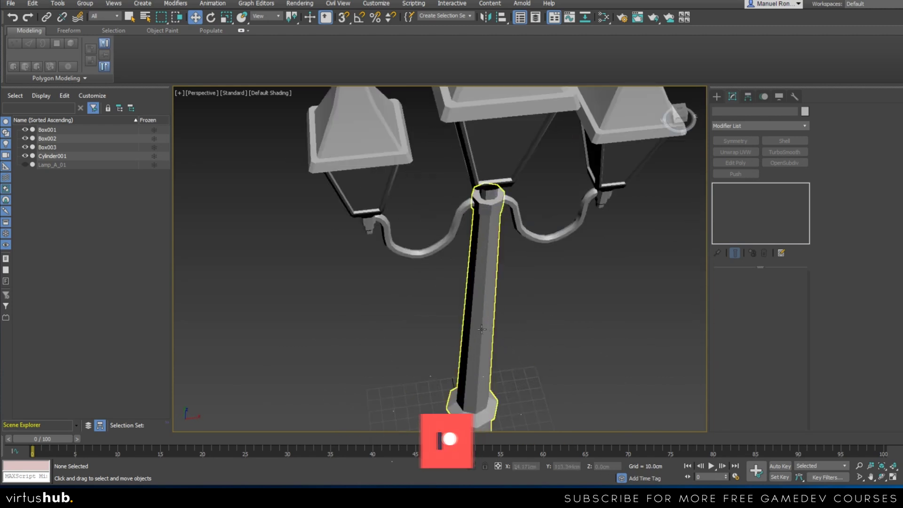
scroll(474, 328, down, 6)
alt+middle_drag(473, 328, 481, 254)
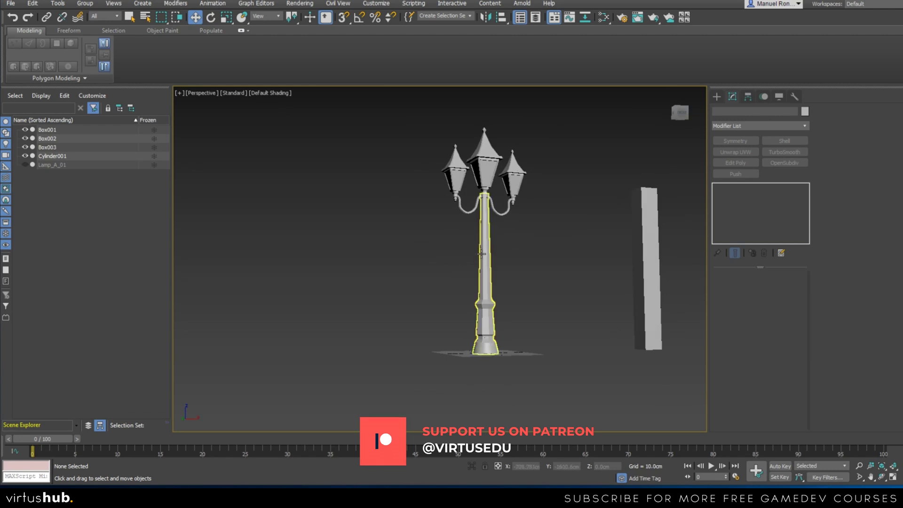
scroll(482, 254, up, 3)
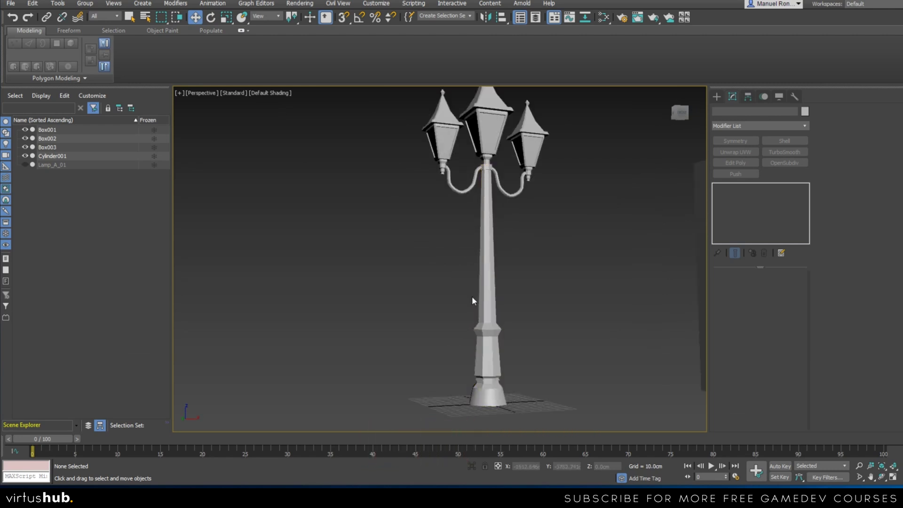
- Select the lamp post's pole and isolate it from the other objects
click(491, 284)
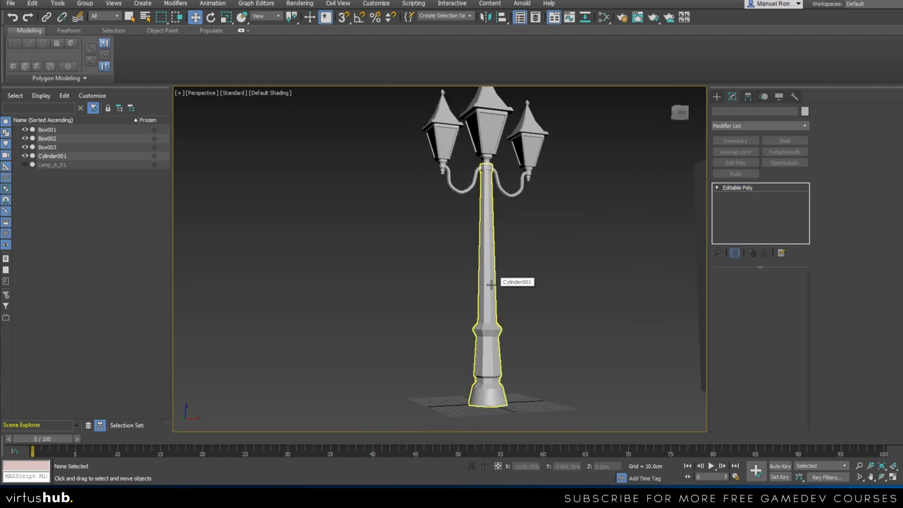
key(ctrl+z)
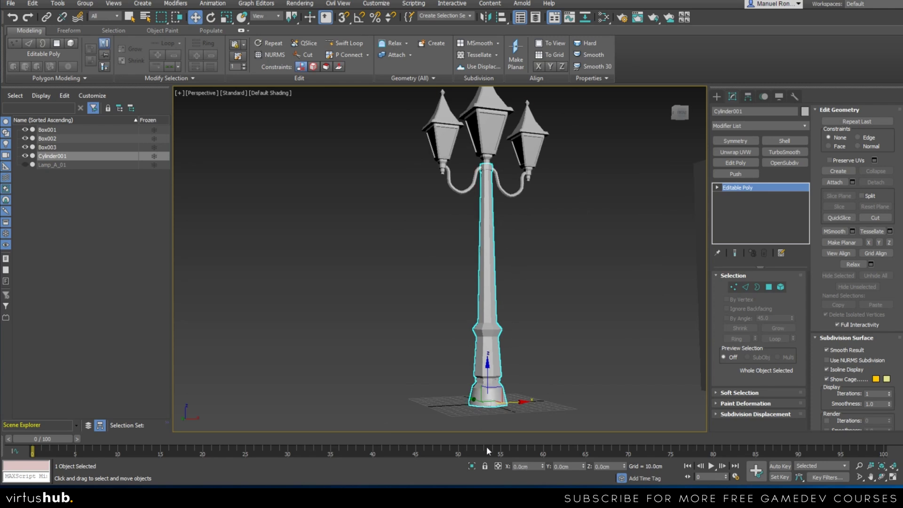
key(alt+q)
- Examine the shading and vertices around the isolated pole's base and narrow ring, using vertex editing
scroll(466, 386, up, 5)
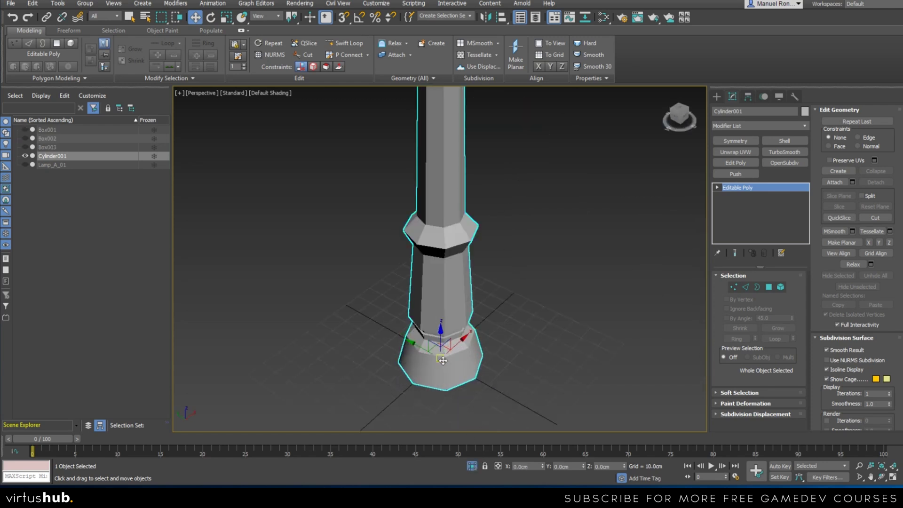
scroll(442, 357, up, 4)
scroll(452, 358, down, 3)
alt+middle_drag(466, 373, 459, 354)
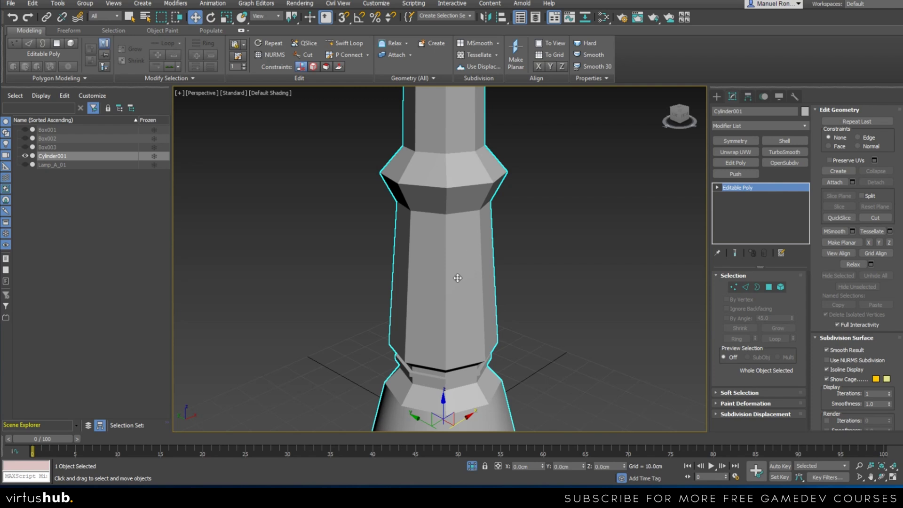
middle_drag(454, 306, 464, 226)
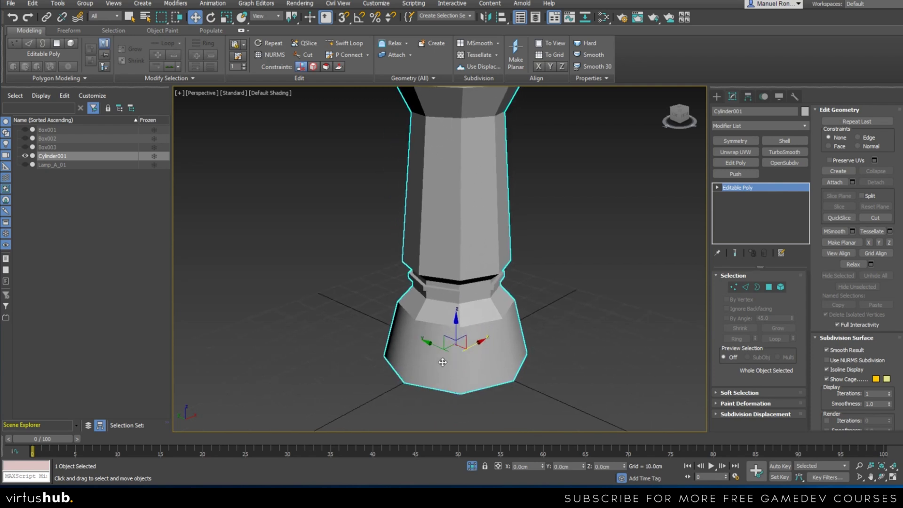
alt+middle_drag(481, 350, 481, 346)
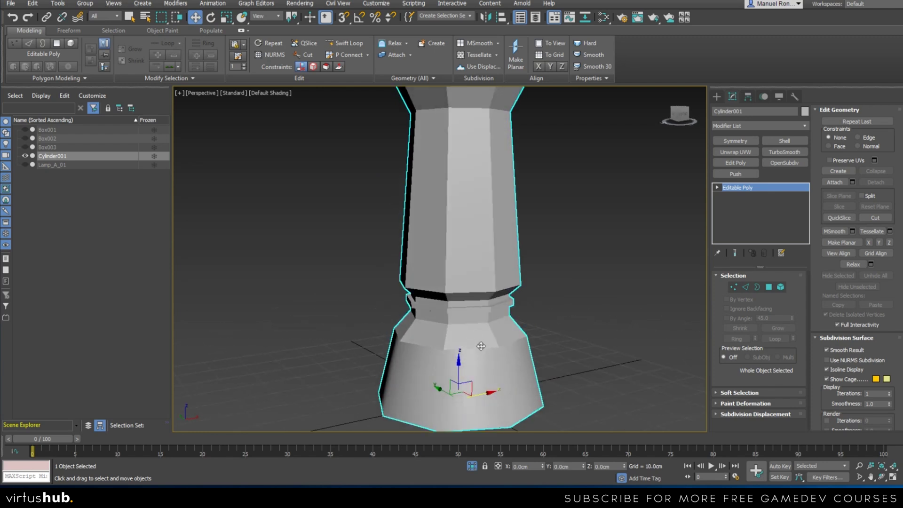
scroll(481, 347, up, 1)
scroll(458, 362, up, 1)
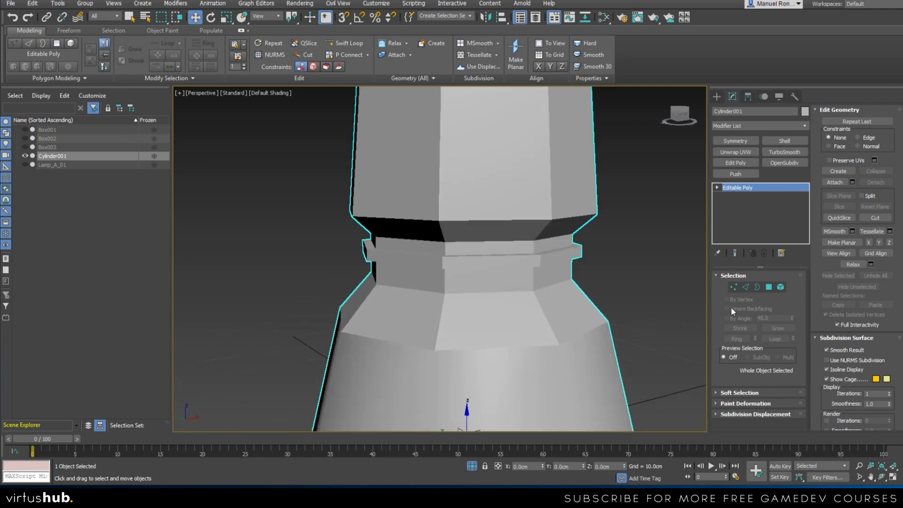
click(734, 287)
scroll(447, 363, down, 2)
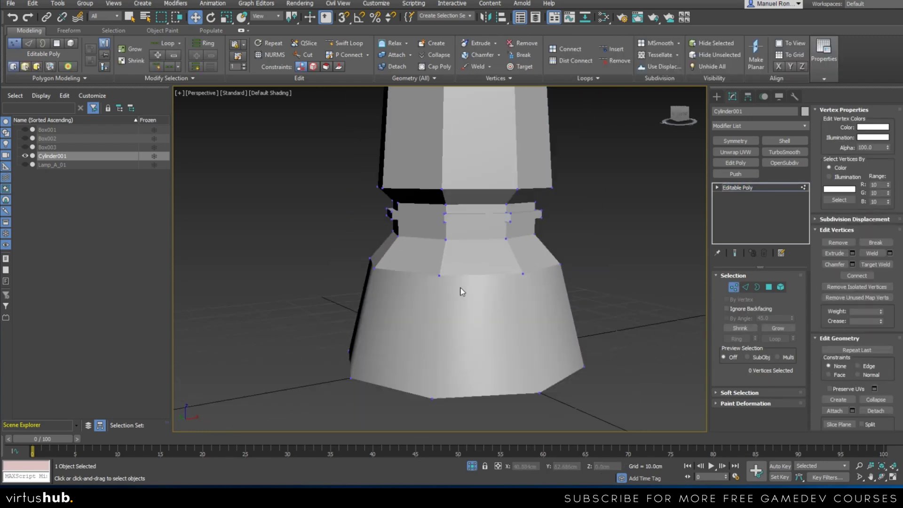
scroll(463, 292, down, 2)
scroll(476, 338, up, 4)
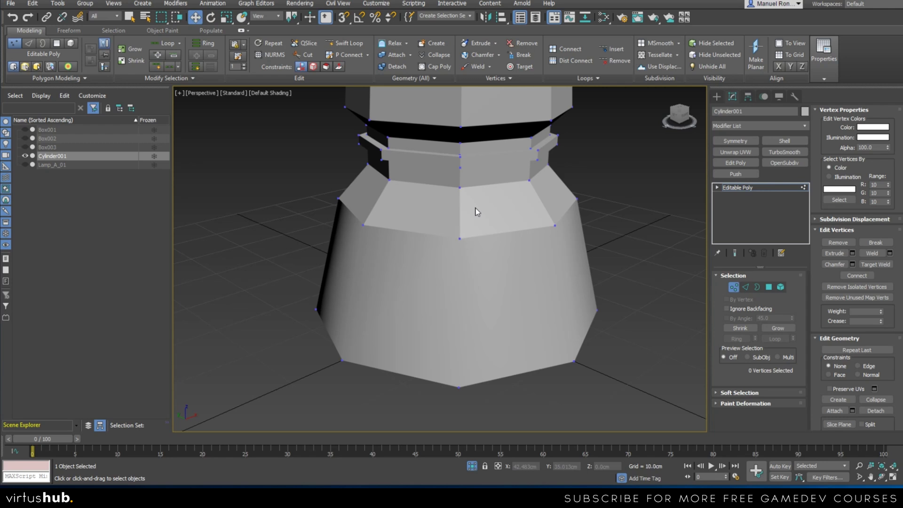
scroll(475, 210, down, 4)
scroll(504, 258, up, 3)
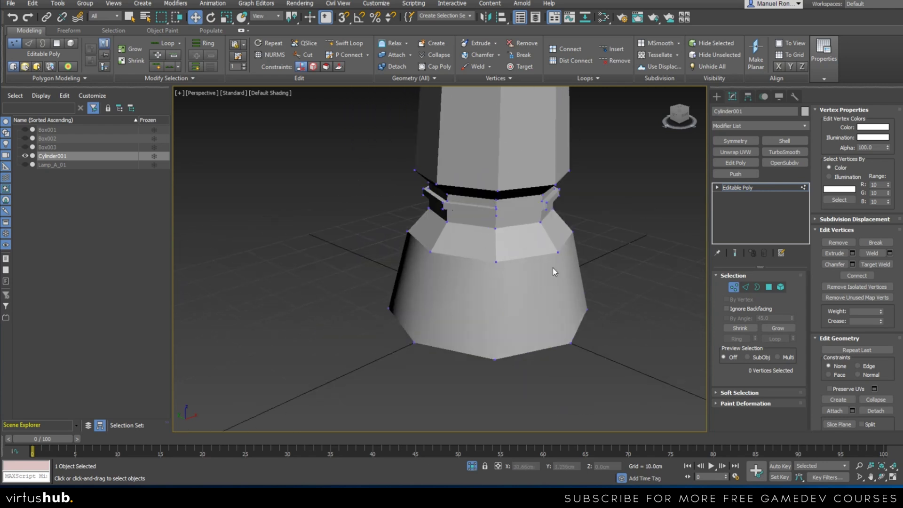
- Enter polygon editing, show the smoothing group settings and select a front face of the pole's flared base
click(769, 287)
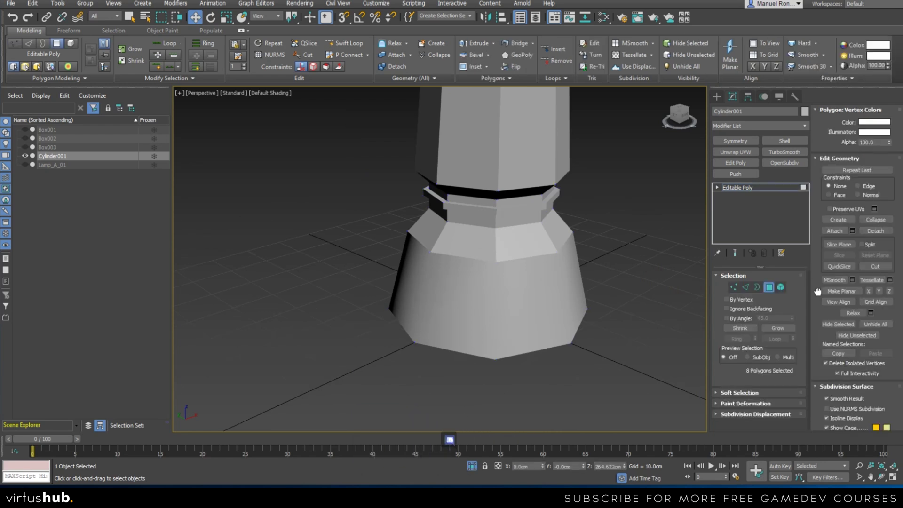
scroll(818, 291, down, 5)
scroll(812, 309, down, 1)
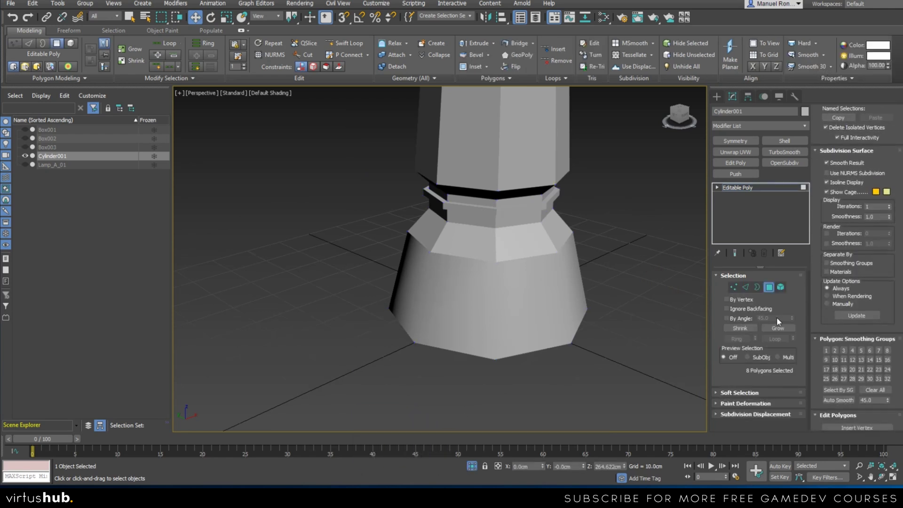
click(546, 293)
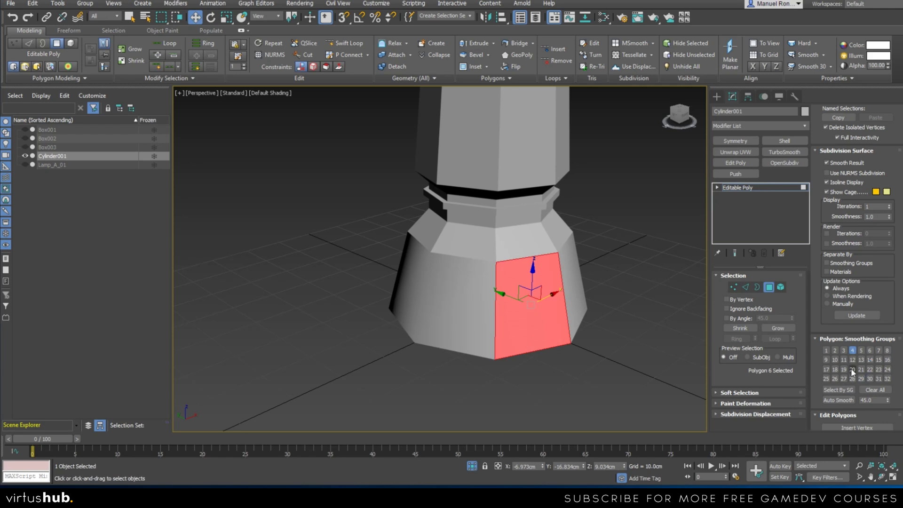
- Select neighbouring faces of the flared base one after another with the plain Select tool to compare their smoothing groups
scroll(843, 352, down, 1)
click(485, 301)
click(536, 305)
key(q)
click(575, 329)
alt+middle_drag(600, 335, 611, 305)
click(620, 284)
click(559, 294)
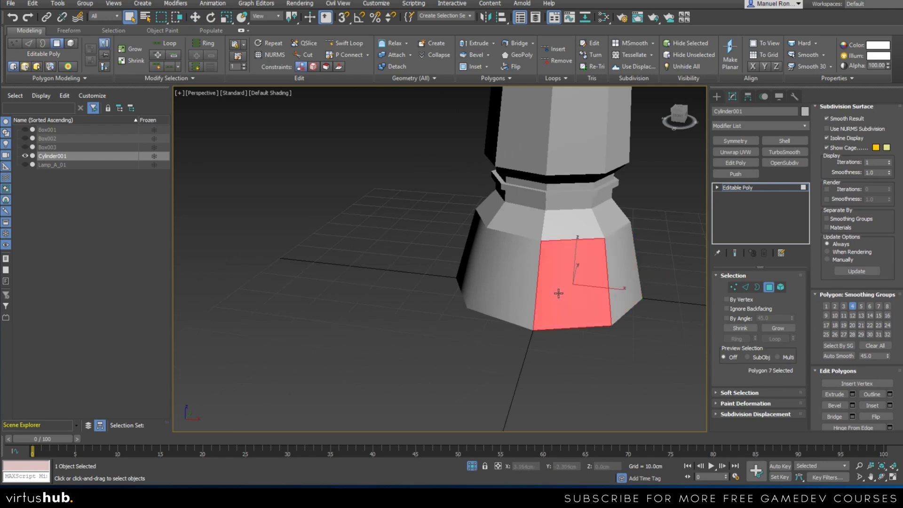
click(533, 286)
alt+middle_drag(533, 285, 519, 325)
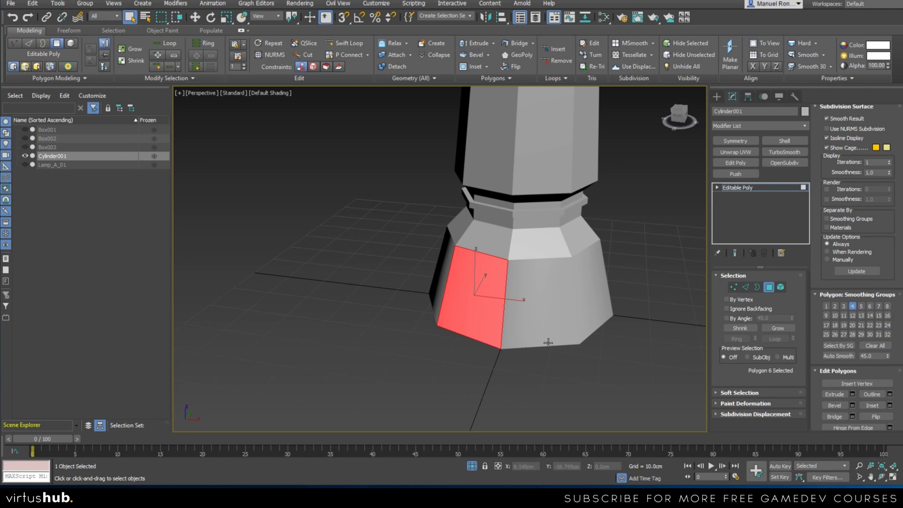
- Select all polygons of the pole, clear their smoothing groups and deselect them
middle_drag(500, 296, 518, 345)
scroll(519, 345, down, 3)
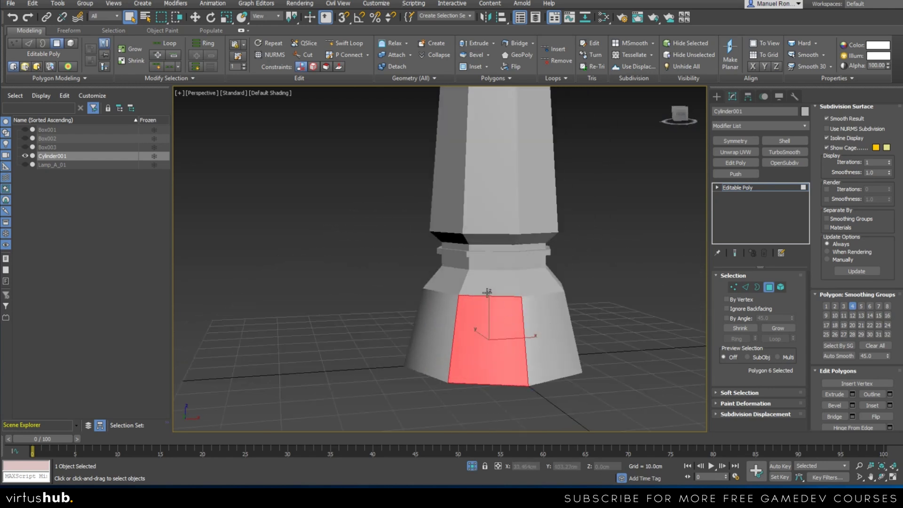
scroll(488, 298, down, 4)
scroll(487, 333, down, 4)
scroll(488, 313, up, 2)
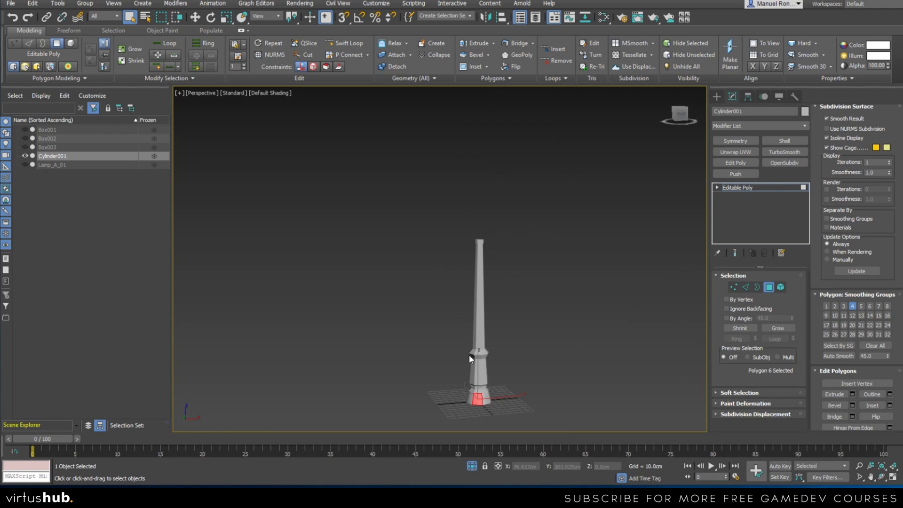
drag(400, 170, 617, 435)
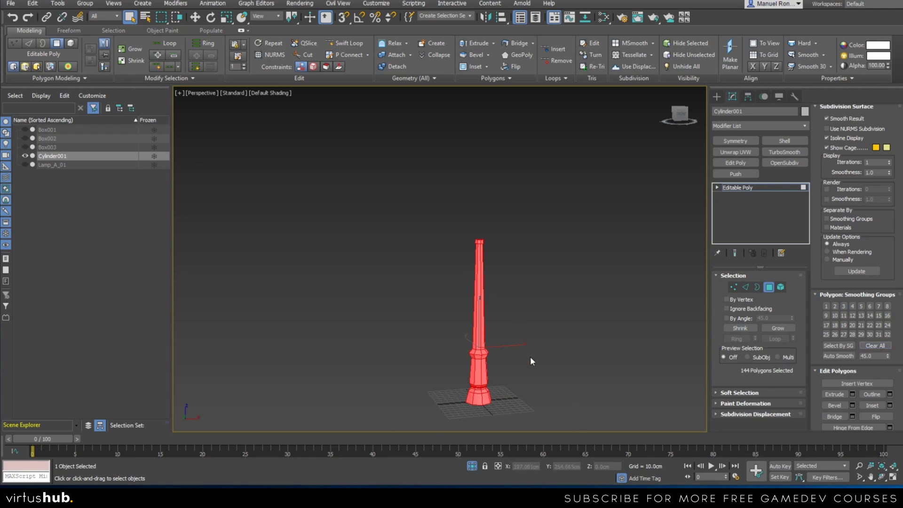
scroll(480, 413, up, 5)
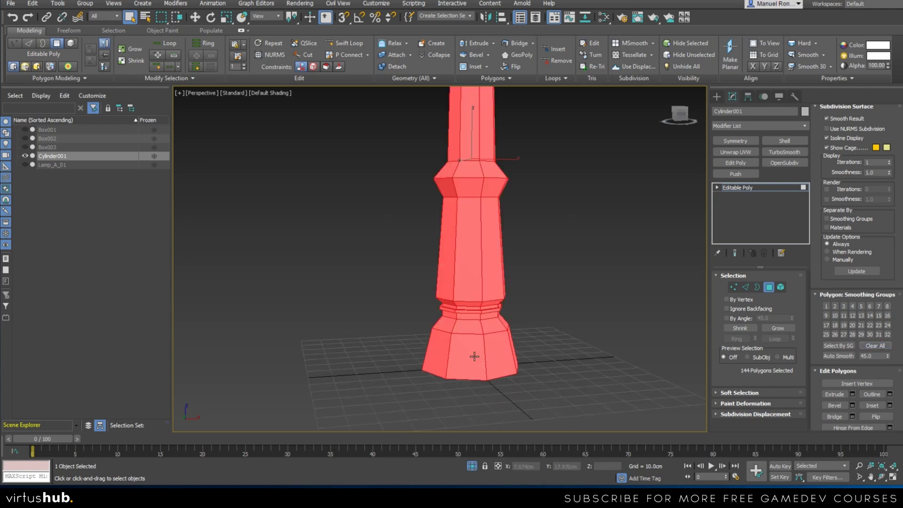
click(543, 361)
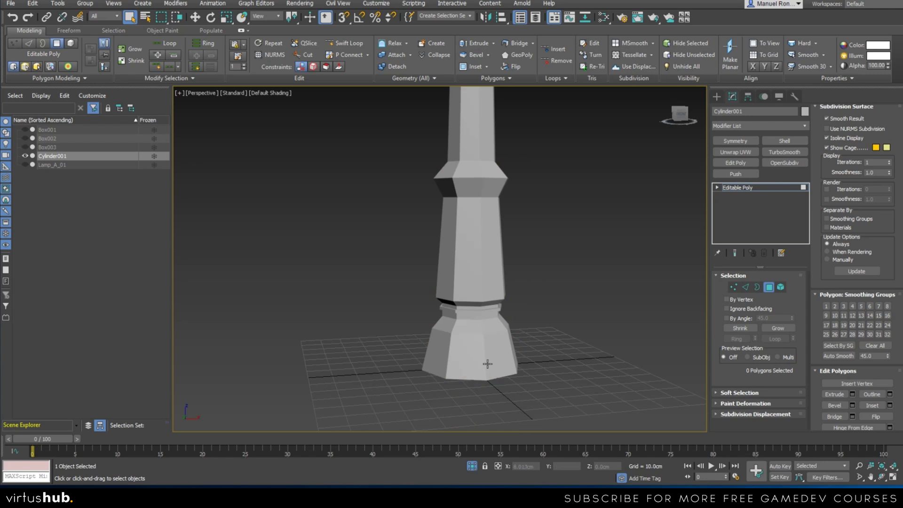
- Select all polygons of the pole again, assign them to smoothing group 1 and deselect them
scroll(430, 346, down, 6)
drag(373, 198, 515, 416)
scroll(435, 306, up, 4)
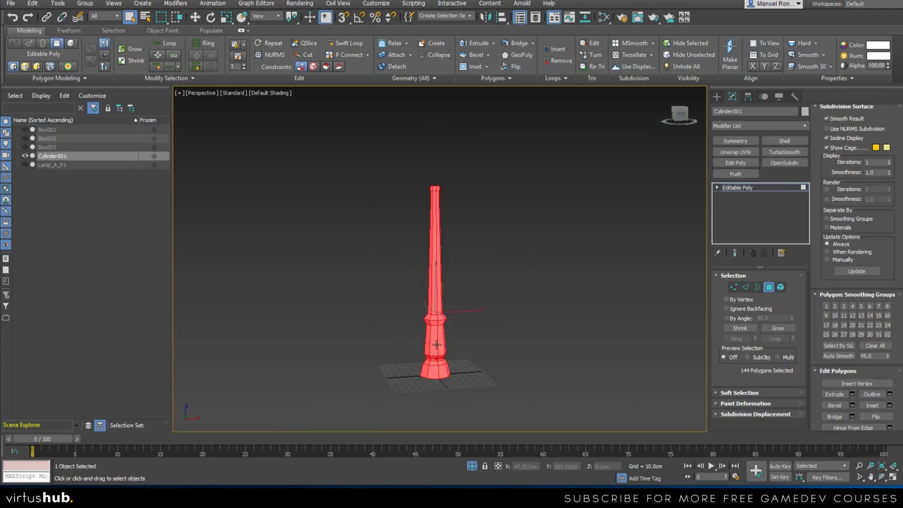
click(826, 306)
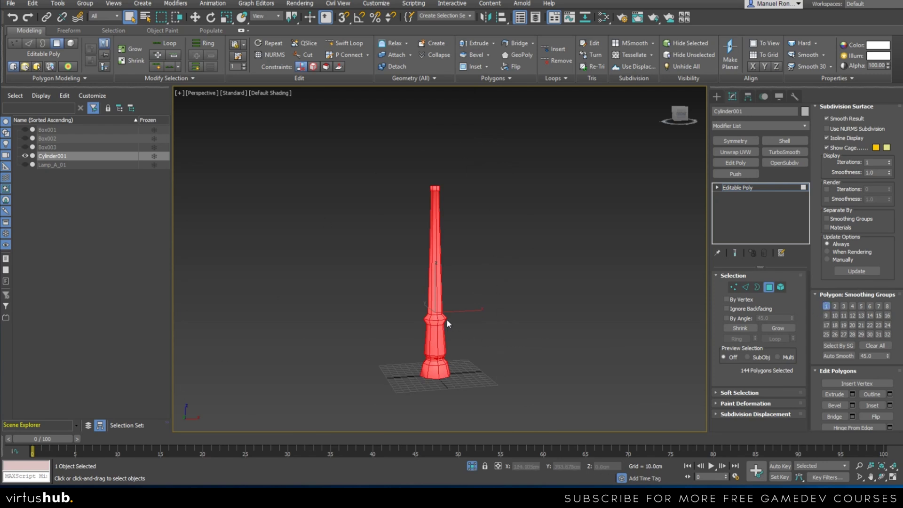
click(476, 294)
- Examine the pole's smoothed shading from the base and middle collar up to the top cap
scroll(453, 341, up, 6)
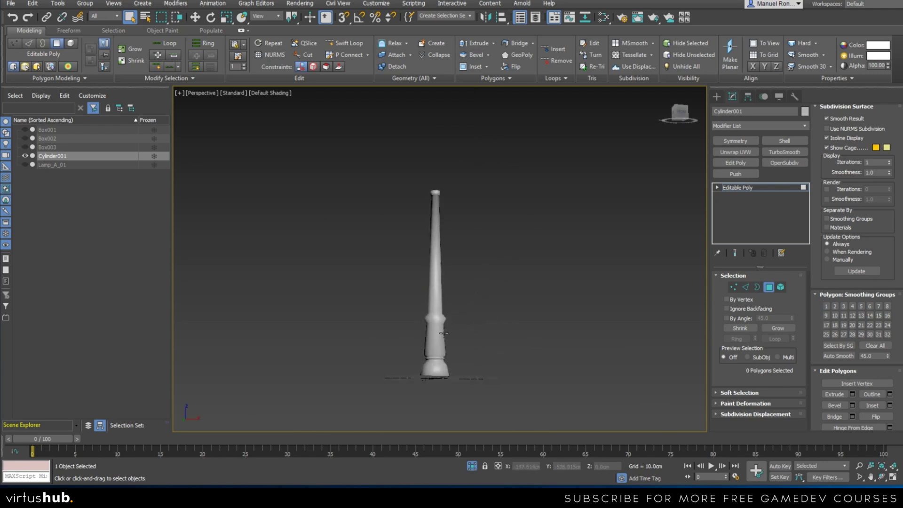
alt+middle_drag(464, 344, 396, 334)
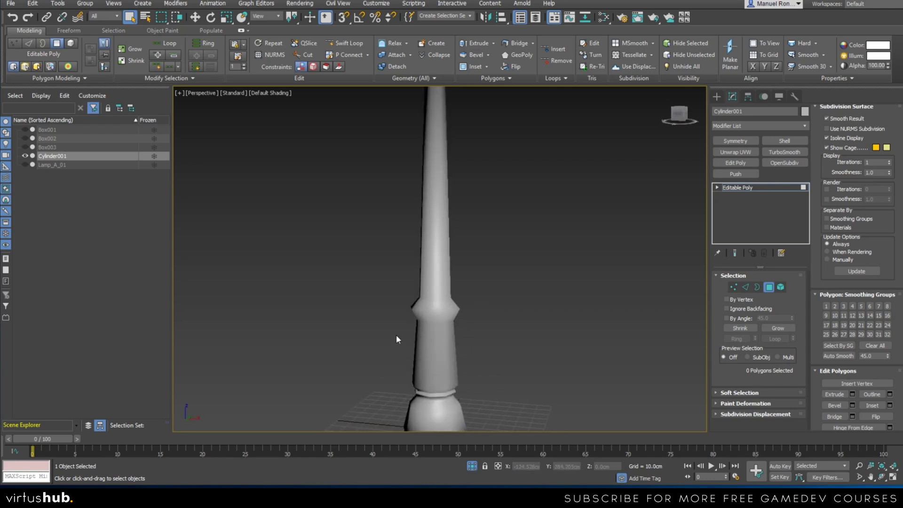
alt+middle_drag(461, 347, 440, 353)
scroll(442, 353, up, 3)
middle_drag(453, 387, 432, 338)
middle_drag(459, 291, 470, 353)
scroll(456, 245, up, 3)
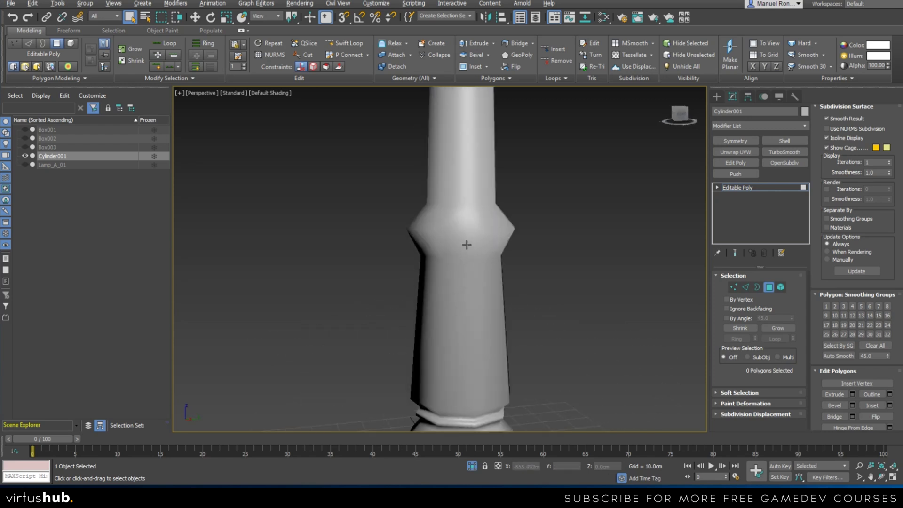
scroll(492, 287, down, 5)
scroll(435, 198, up, 3)
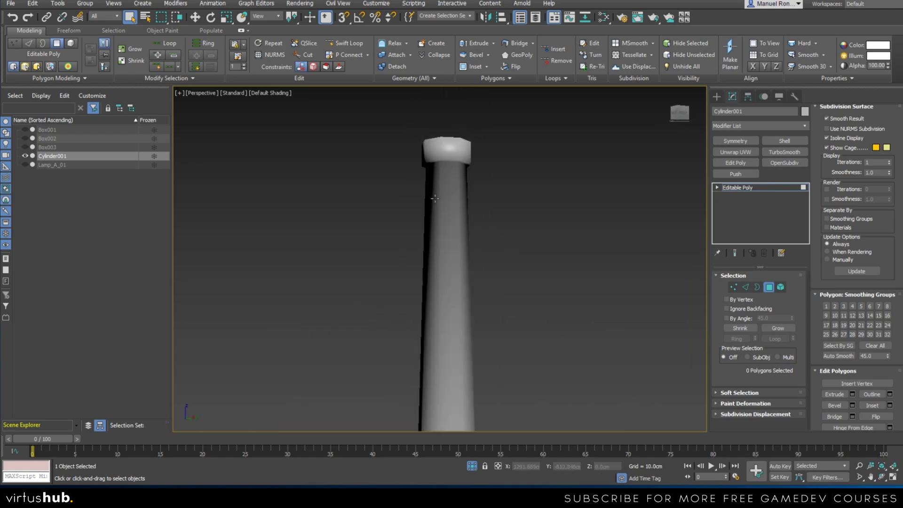
- Switch the pole to edge editing and display its mesh edges over the shading around the flared base
scroll(433, 216, down, 1)
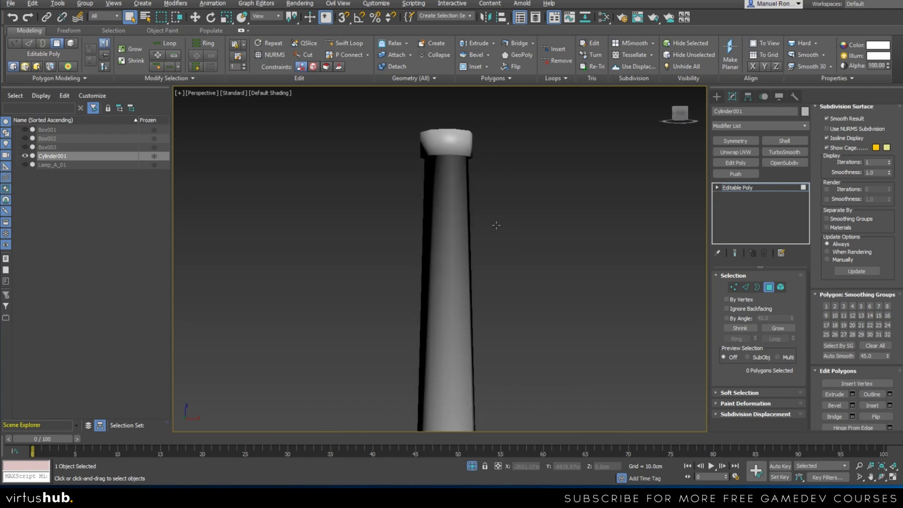
scroll(478, 292, down, 4)
scroll(459, 291, up, 5)
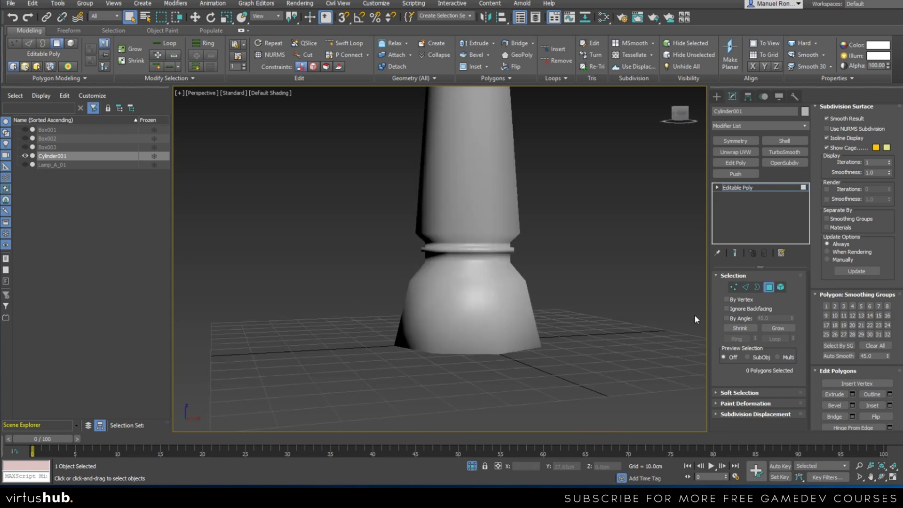
click(743, 288)
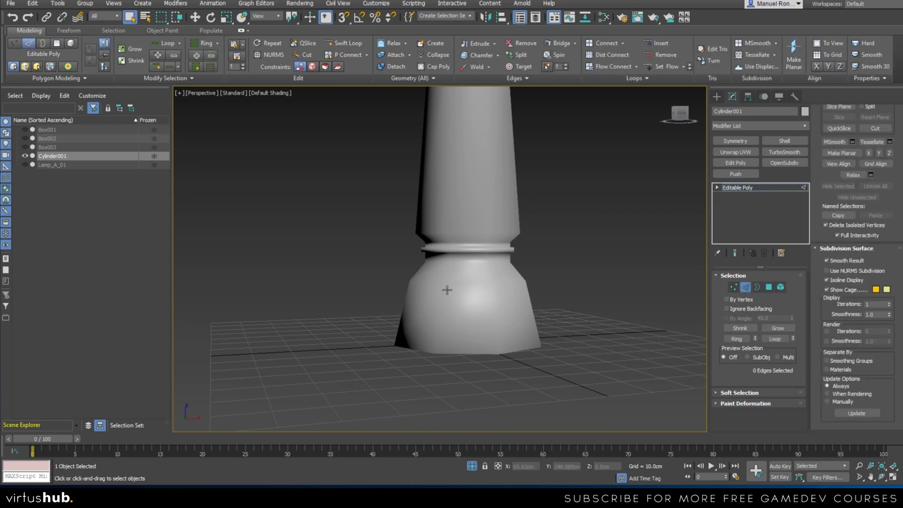
scroll(484, 318, up, 1)
key(F4)
scroll(493, 315, up, 3)
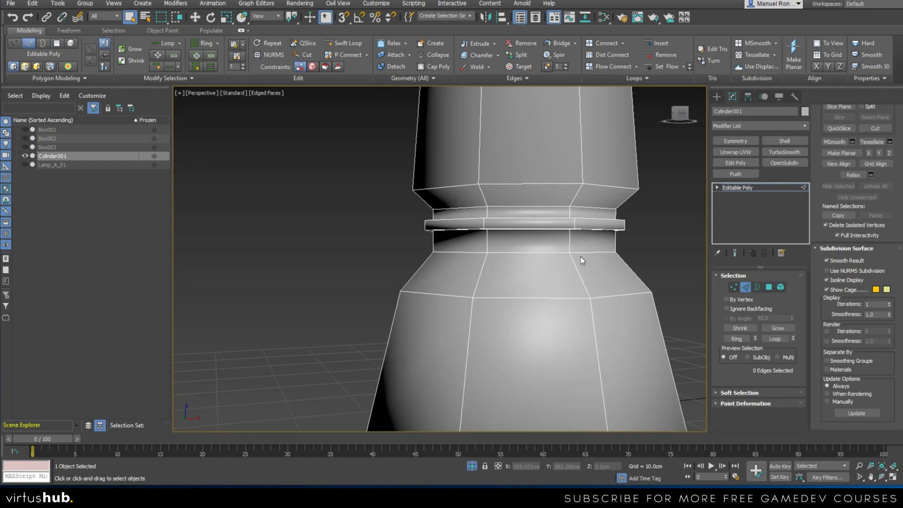
scroll(522, 298, down, 5)
alt+middle_drag(508, 327, 518, 308)
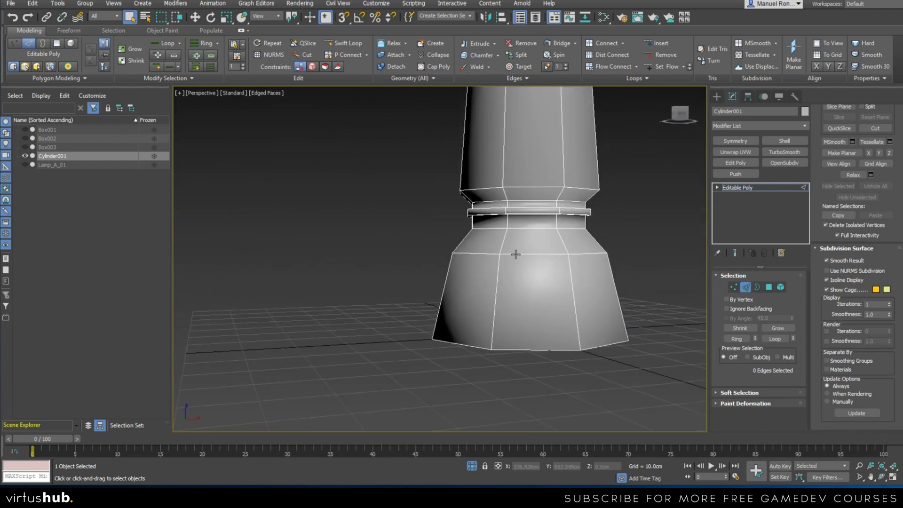
- Chamfer the edge loop around the flared base's shoulder by 0.2 cm with the Smooth option off, and clear the selection
scroll(517, 255, up, 2)
click(522, 255)
double_click(522, 255)
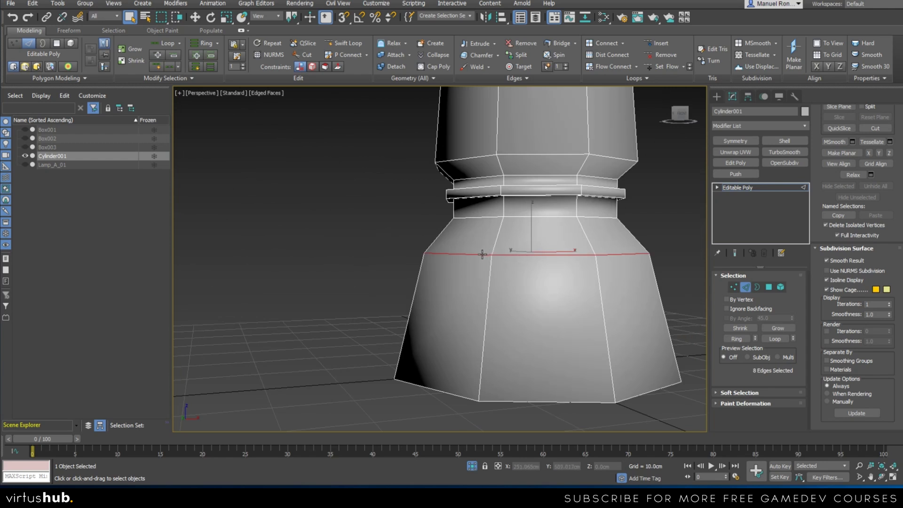
click(497, 55)
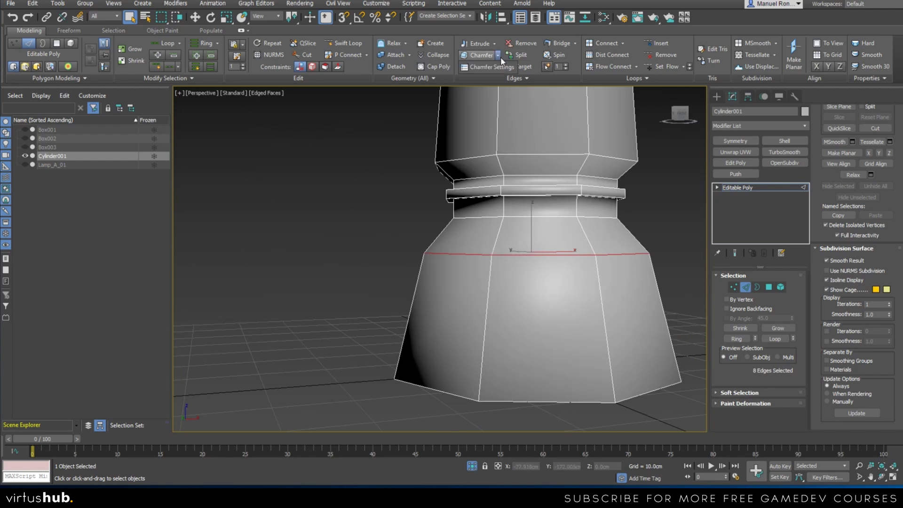
click(497, 67)
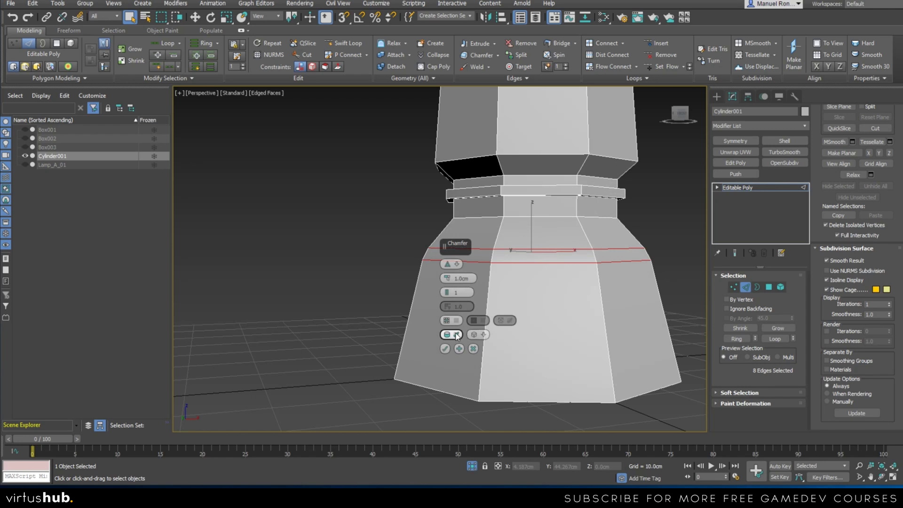
click(457, 335)
click(472, 276)
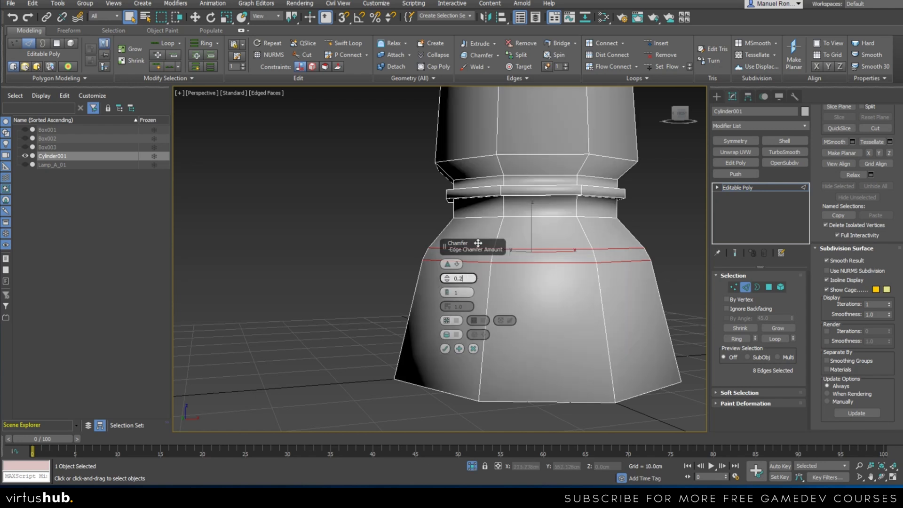
key(Return)
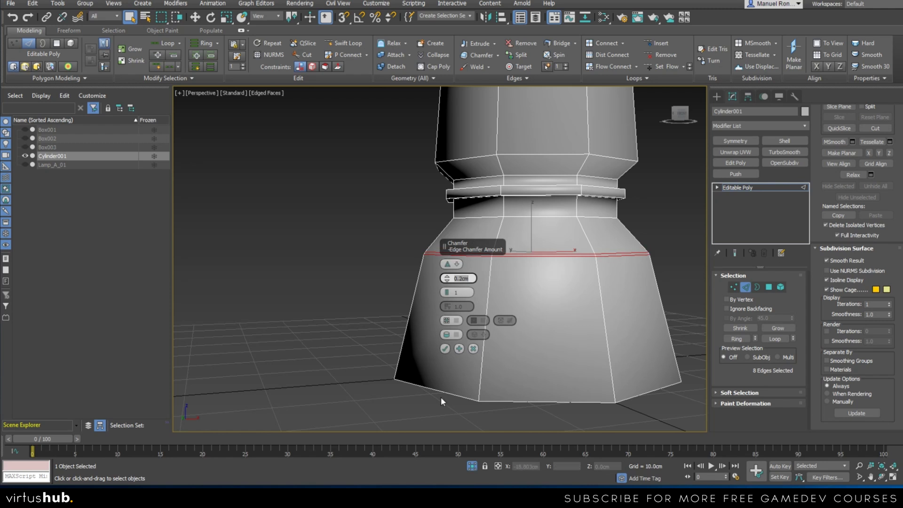
click(445, 348)
click(663, 274)
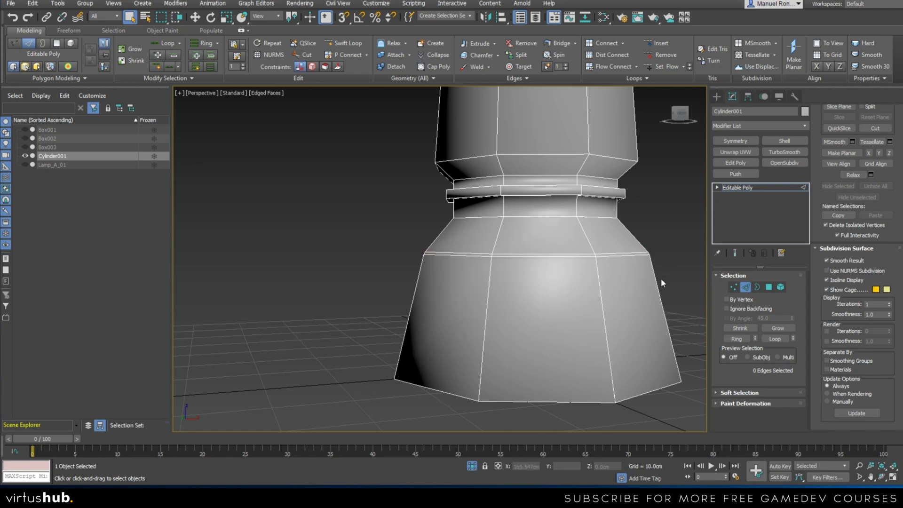
- Hide the mesh edges and remove one of the two chamfered edge loops around the base's shoulder together with its vertices
middle_drag(662, 275, 624, 316)
key(F4)
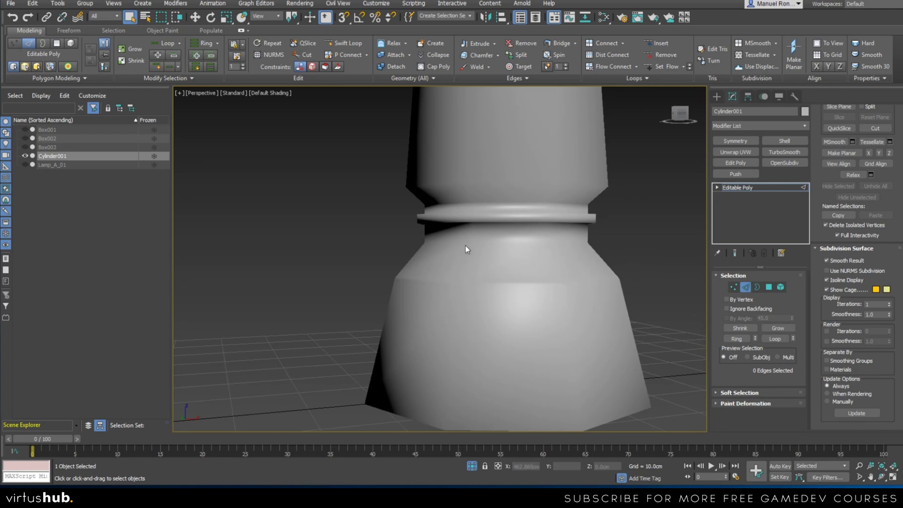
scroll(466, 249, up, 2)
scroll(483, 266, down, 1)
double_click(502, 284)
key(ctrl+BackSpace)
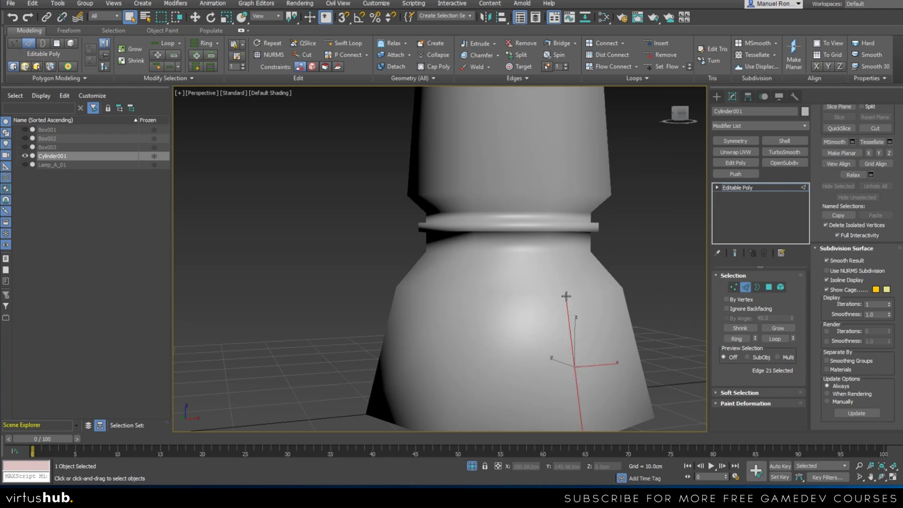
- Chamfer the remaining shoulder loop of the base by 0.2 cm again and deselect it
double_click(593, 289)
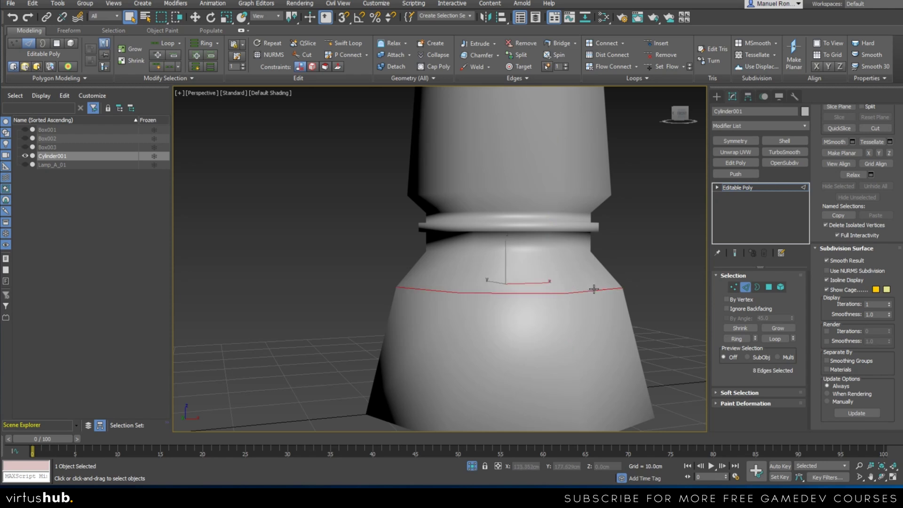
click(497, 56)
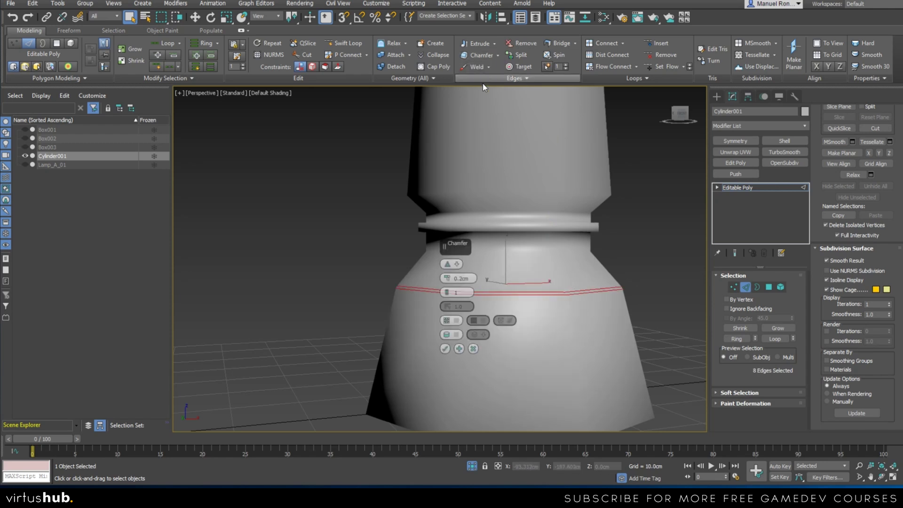
click(444, 348)
click(371, 323)
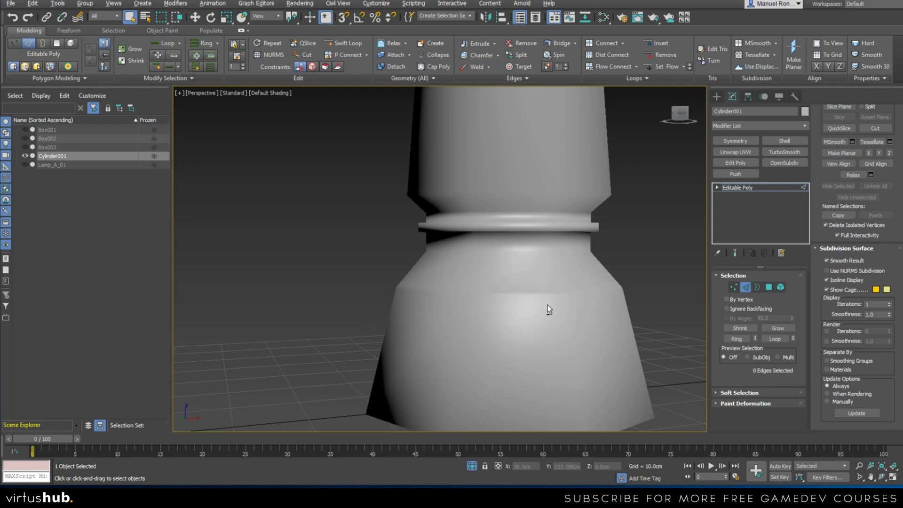
- Display the mesh edges and insert an edge loop with Swift Loop just above the bottom rim of the flared base
scroll(543, 305, down, 5)
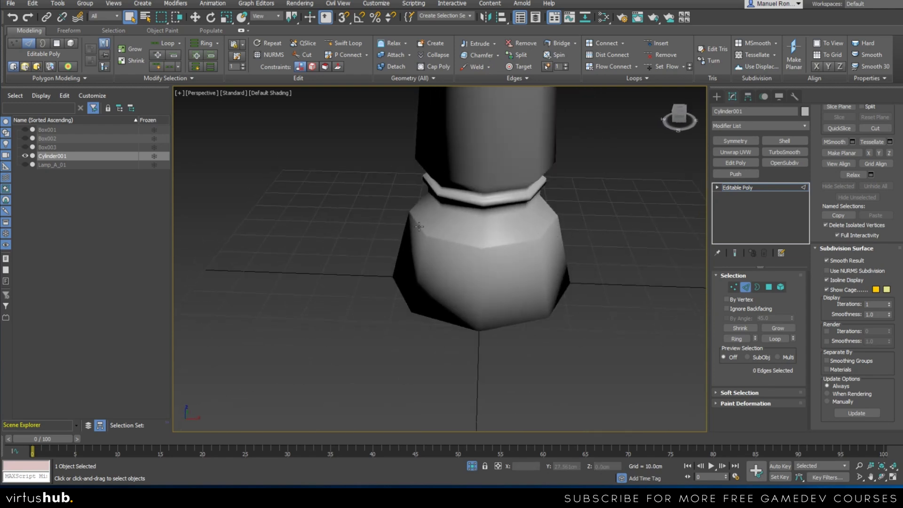
alt+middle_drag(461, 335, 472, 314)
scroll(477, 295, down, 4)
key(F4)
scroll(504, 254, down, 4)
alt+middle_drag(488, 268, 502, 302)
scroll(502, 302, up, 7)
alt+middle_drag(476, 338, 446, 285)
click(343, 42)
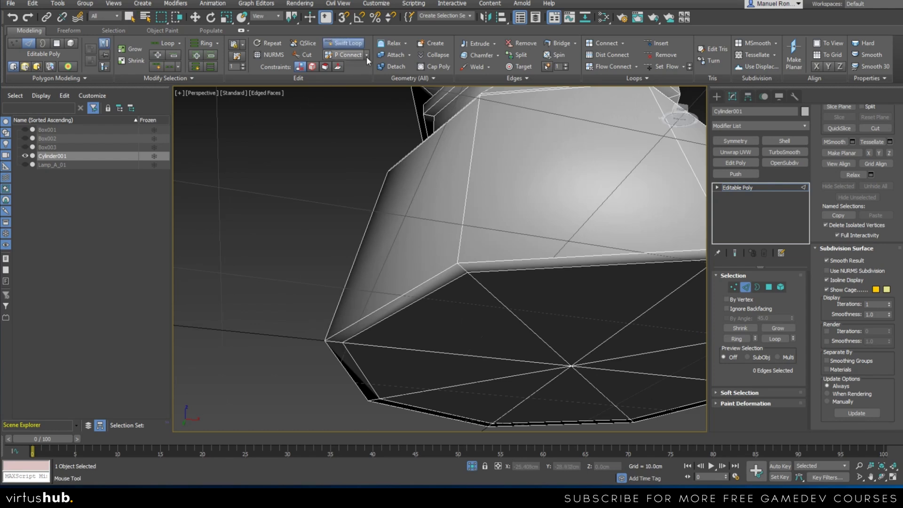
click(459, 259)
scroll(459, 260, down, 5)
alt+middle_drag(519, 271, 530, 353)
right_click(530, 353)
- Hide the mesh edges, clear the selection and examine the shading from the flared base up to the ring collar
scroll(529, 280, up, 2)
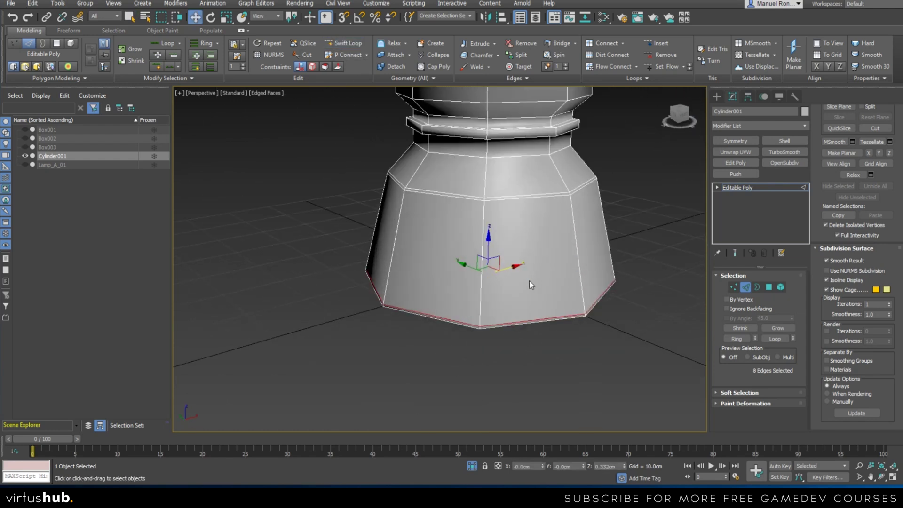
key(F4)
click(648, 258)
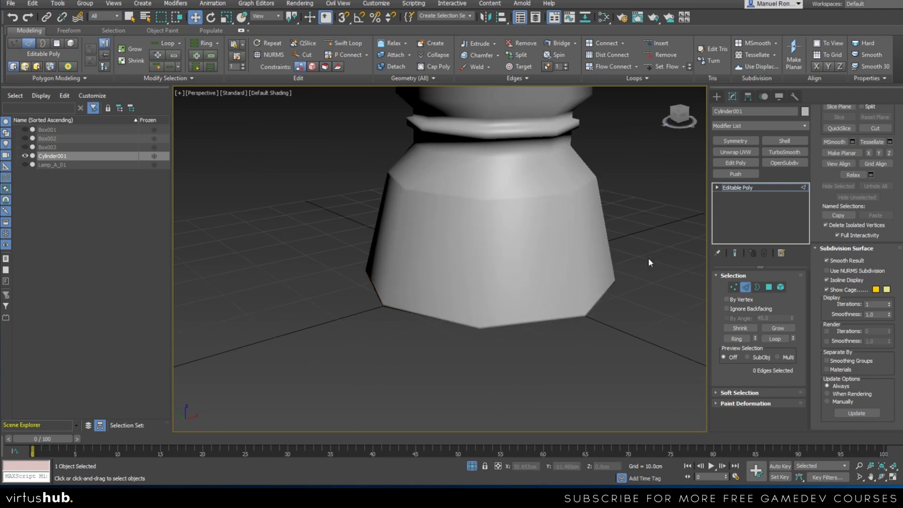
scroll(470, 238, up, 4)
alt+middle_drag(522, 285, 490, 306)
scroll(508, 263, down, 3)
alt+middle_drag(506, 253, 506, 248)
scroll(494, 260, up, 2)
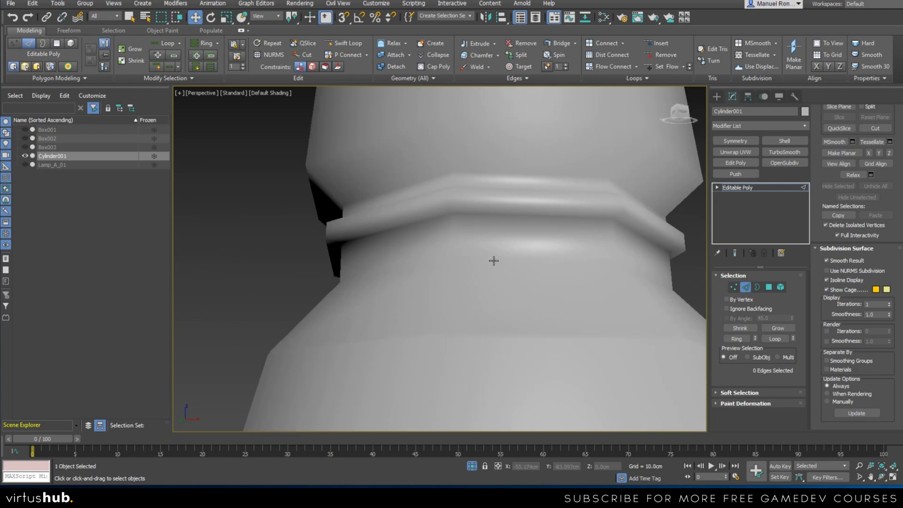
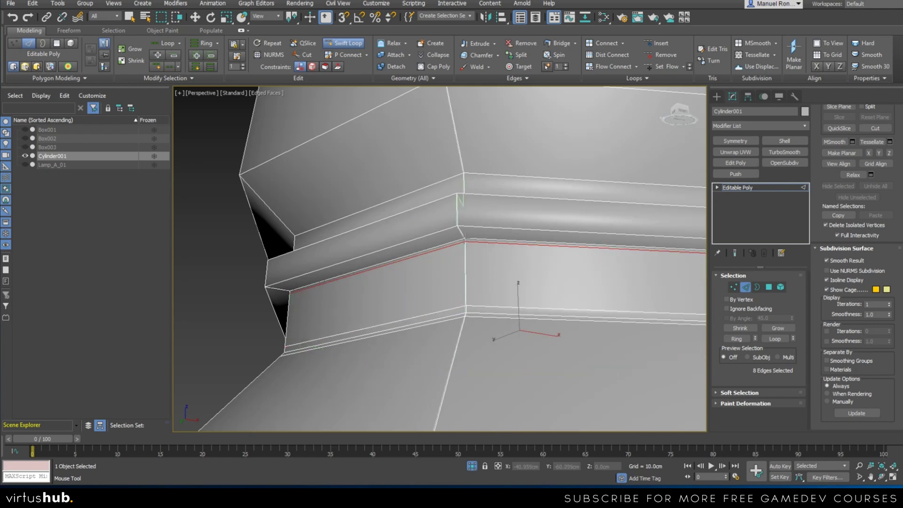
- Chamfer the upper and lower outer edge loops of the ring collar by 0.2 cm
key(w)
double_click(574, 230)
ctrl+double_click(565, 201)
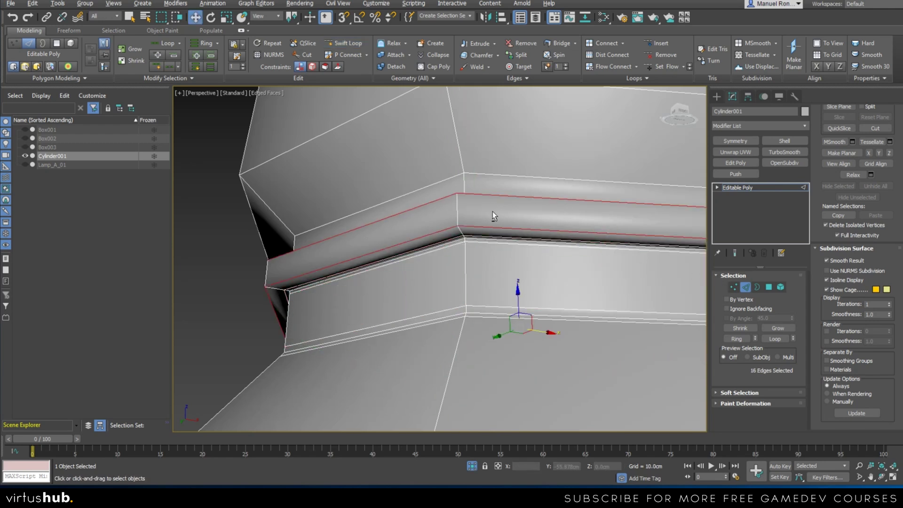
alt+middle_drag(484, 203, 461, 254)
click(498, 55)
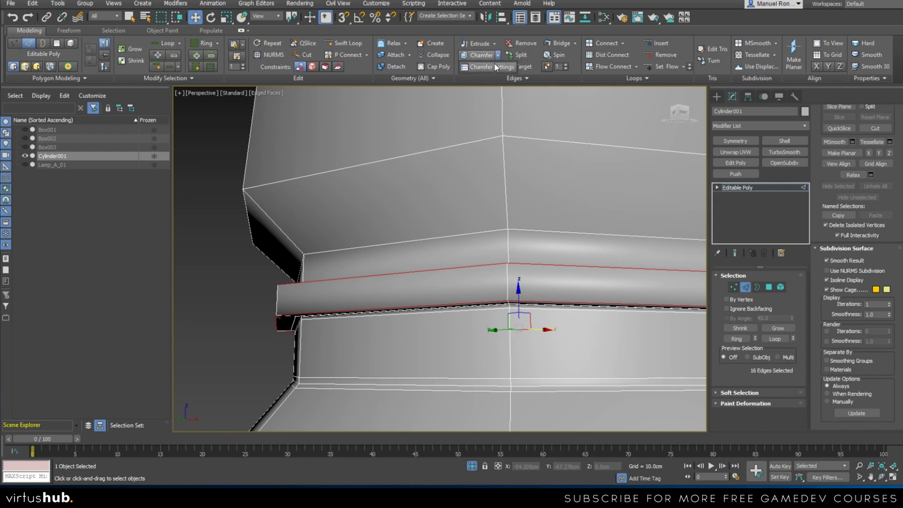
click(495, 65)
scroll(436, 207, down, 3)
alt+middle_drag(431, 230, 511, 322)
scroll(517, 328, up, 3)
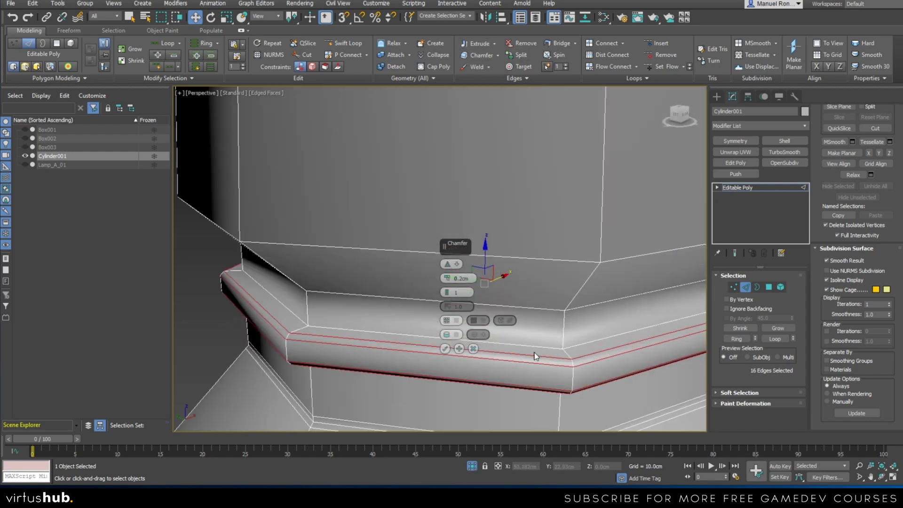
click(445, 349)
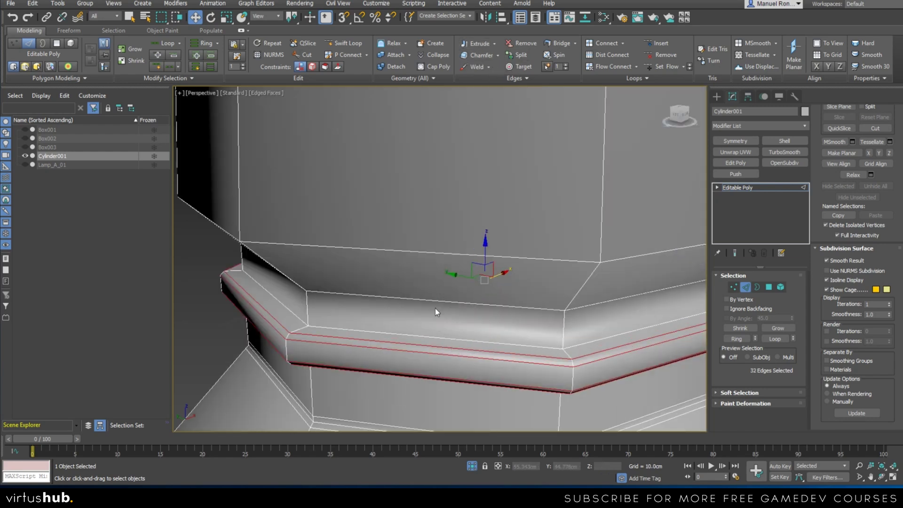
- Chamfer the edge loop where the pole's shaft starts tapering in towards the ring collar by 0.2 cm
alt+middle_drag(439, 323, 483, 219)
double_click(482, 218)
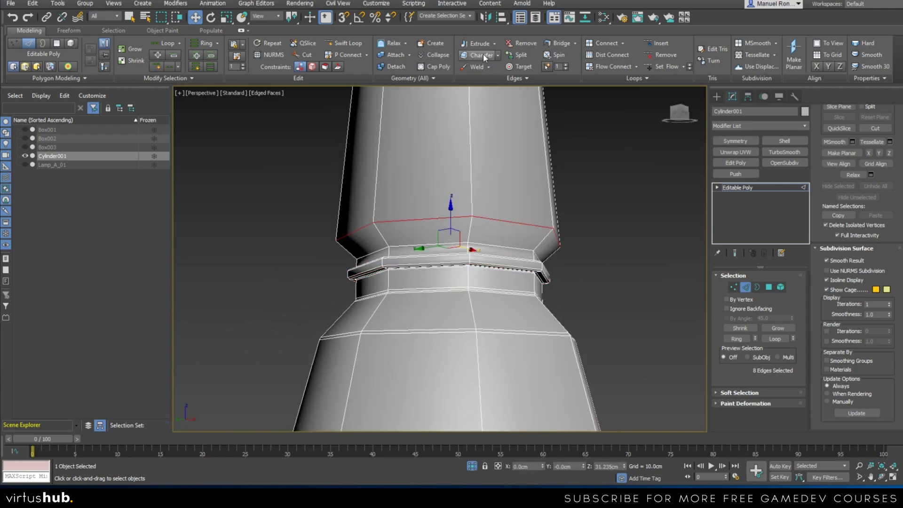
click(498, 56)
click(490, 66)
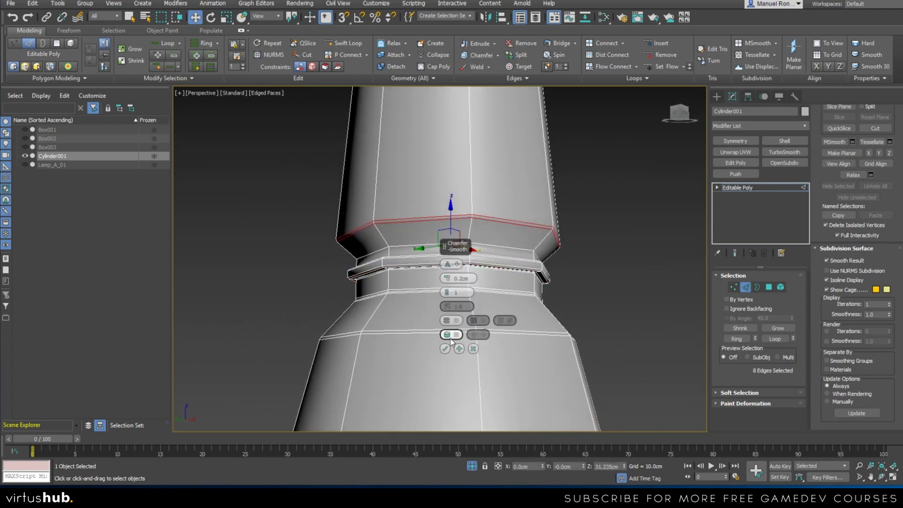
click(450, 350)
- Insert a Swift Loop edge loop above the ring collar, close to the lower edge of the tapering section
scroll(450, 351, up, 3)
click(348, 43)
click(337, 247)
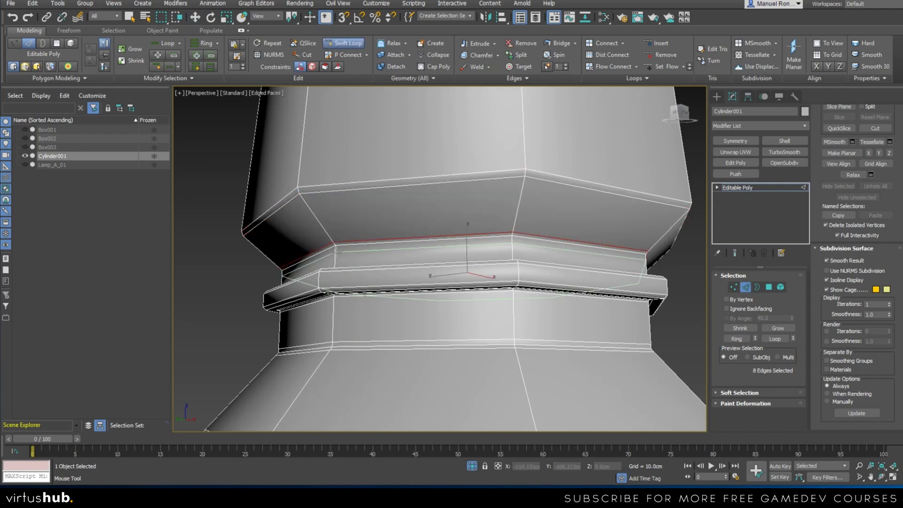
- Insert supporting edge loops with Swift Loop close to the lower and upper edges of the pole's middle bulge
scroll(348, 235, down, 6)
scroll(358, 156, up, 1)
middle_drag(372, 127, 364, 289)
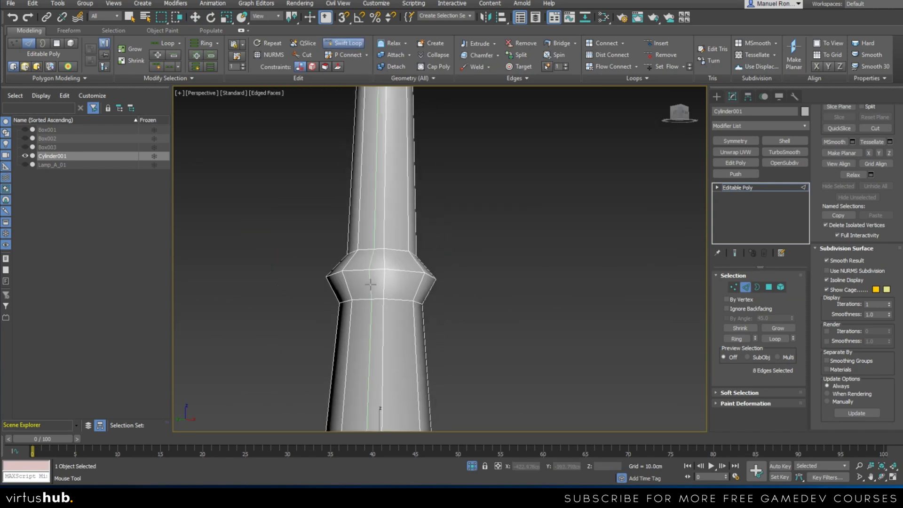
scroll(362, 294, up, 3)
click(348, 317)
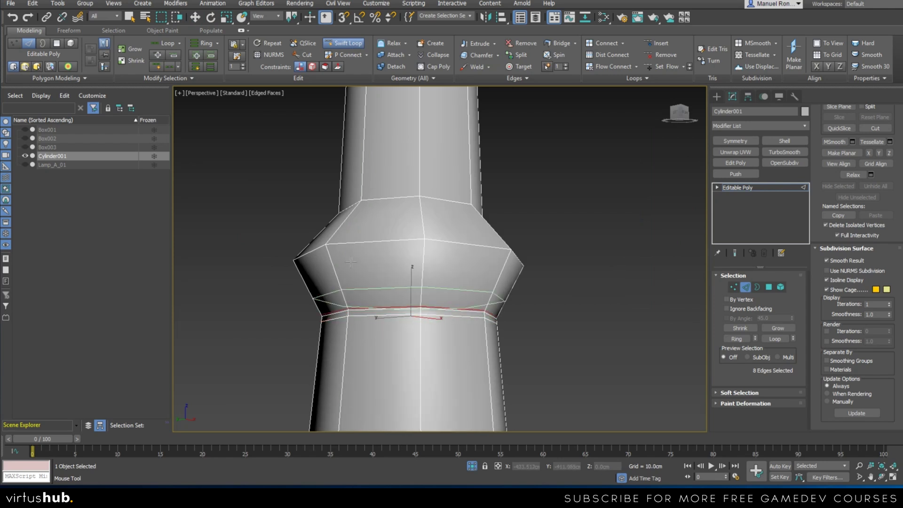
click(363, 201)
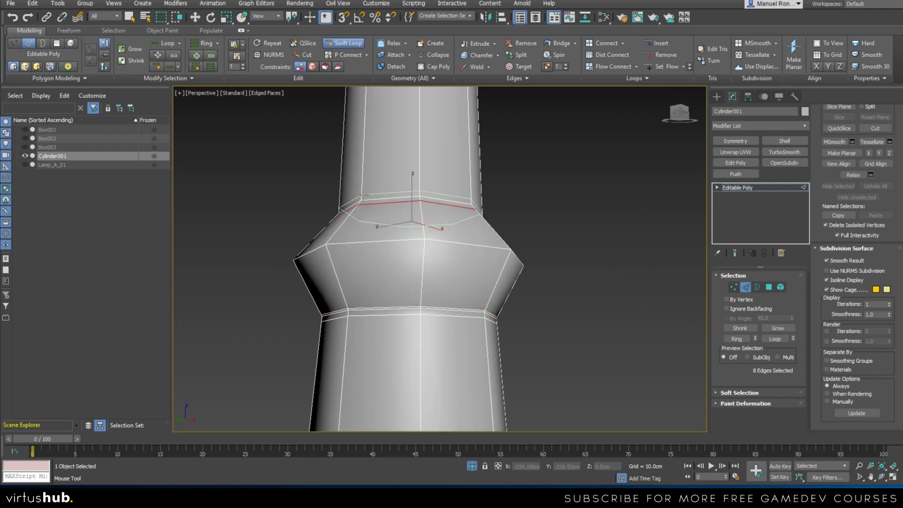
- Leave Swift Loop and chamfer the widest edge loop of the middle bulge by 0.2 cm
right_click(424, 255)
double_click(356, 244)
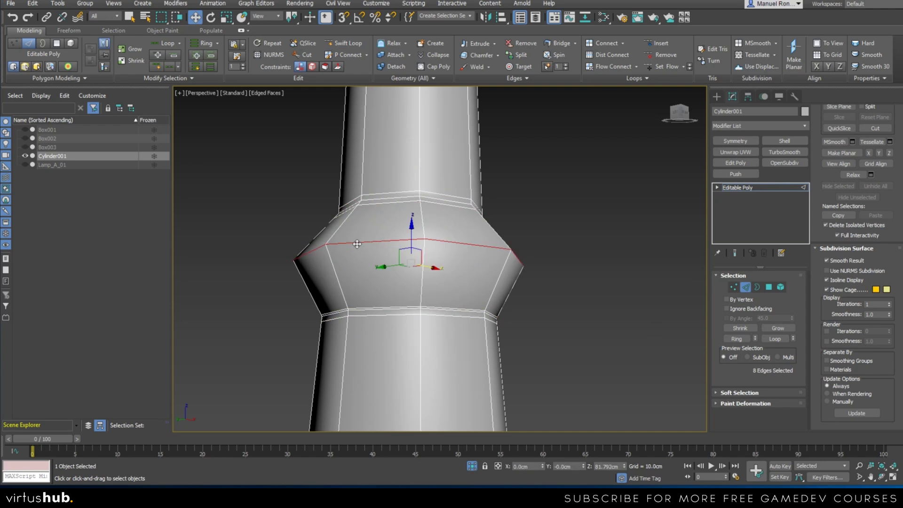
click(499, 63)
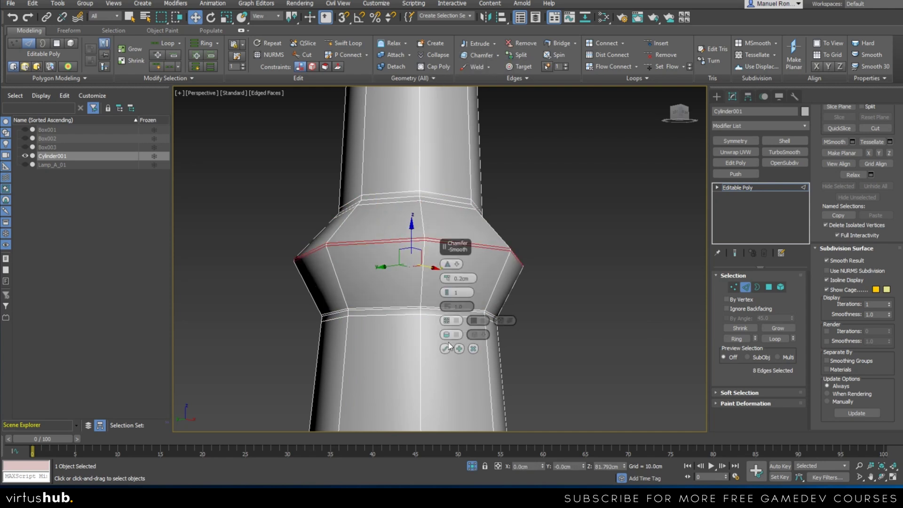
click(446, 348)
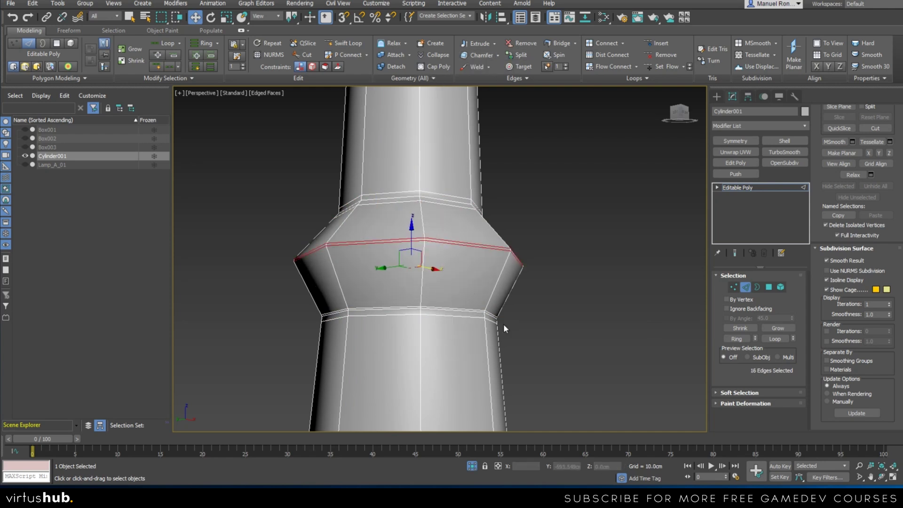
- Insert supporting edge loops with Swift Loop just below the pole's top cap and on the cap's underside near the shaft
click(557, 294)
scroll(485, 291, down, 5)
alt+middle_drag(484, 291, 433, 383)
mouse_move(423, 221)
middle_down()
mouse_move(413, 371)
mouse_move(417, 230)
middle_up()
scroll(418, 233, up, 8)
click(345, 43)
scroll(374, 259, up, 2)
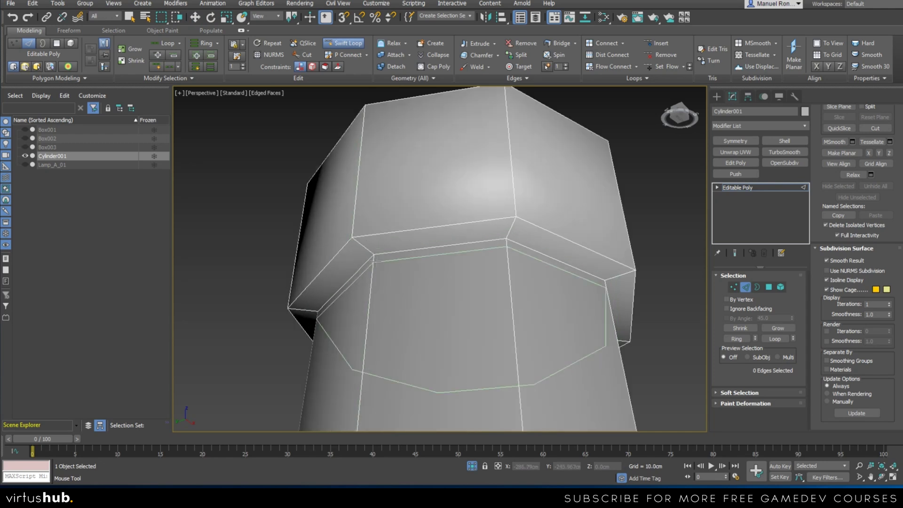
click(375, 259)
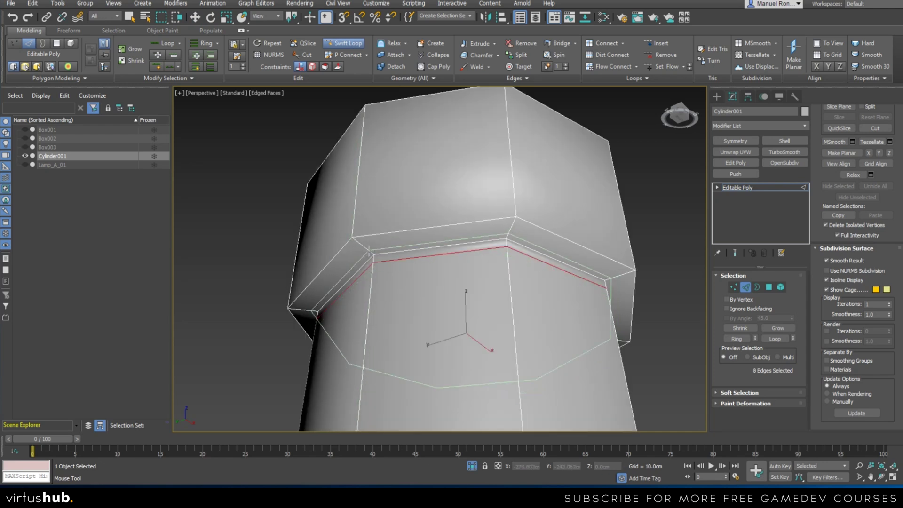
click(369, 250)
scroll(412, 234, down, 3)
alt+middle_drag(412, 234, 405, 294)
scroll(395, 223, up, 3)
key(w)
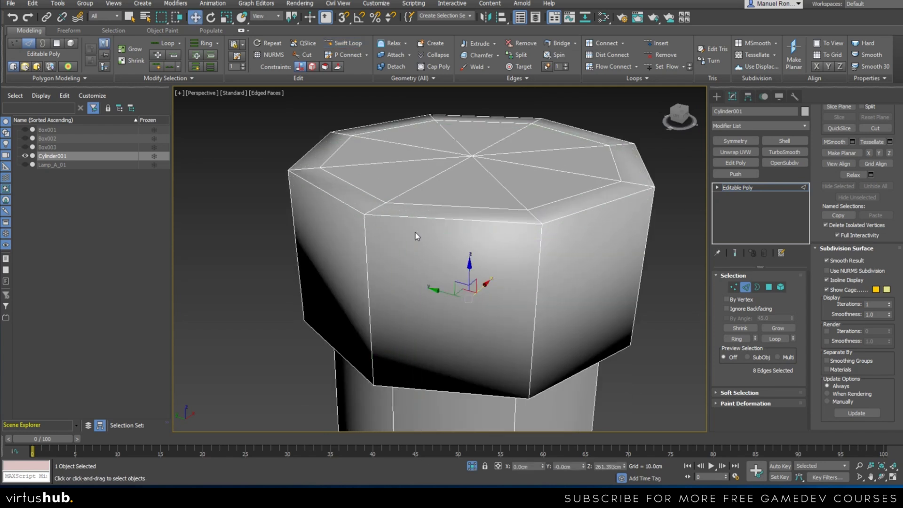
- Chamfer the upper and lower outer edge loops of the pole's top cap by 0.15 cm
double_click(525, 225)
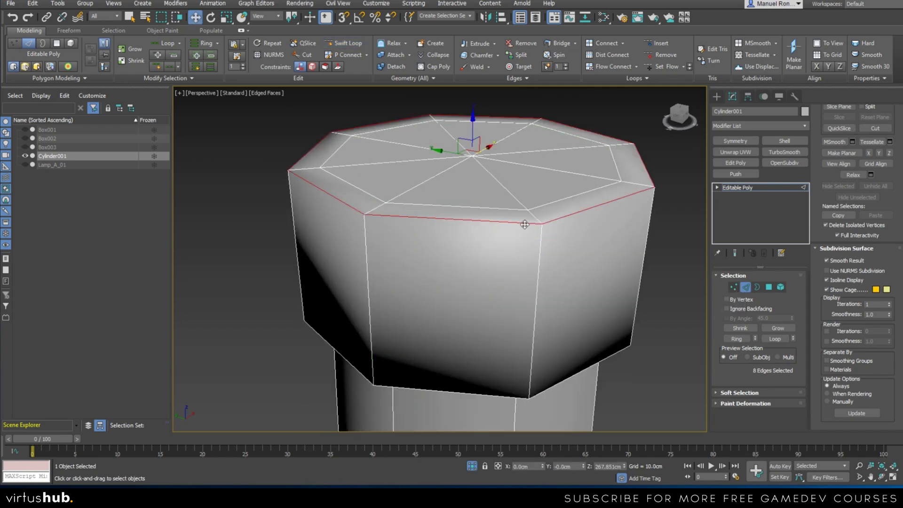
alt+middle_drag(525, 226, 510, 285)
scroll(510, 285, up, 3)
ctrl+double_click(558, 263)
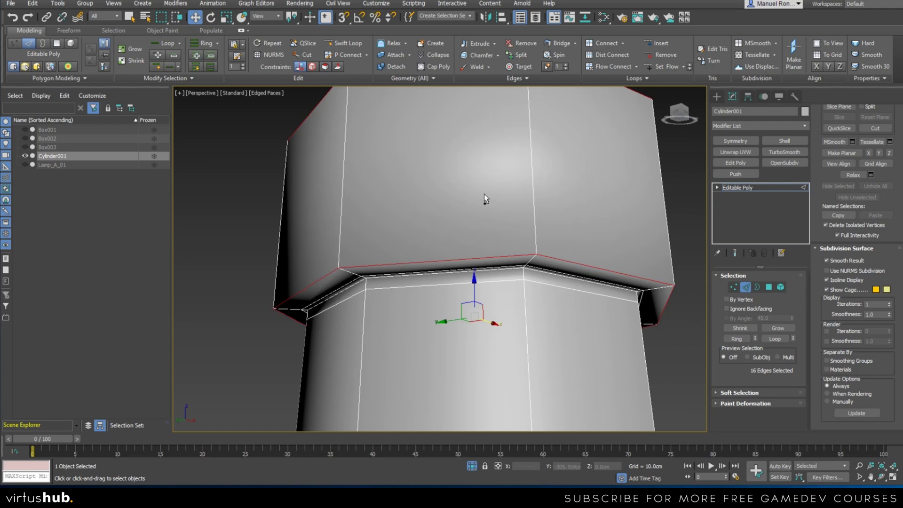
shift+click(498, 55)
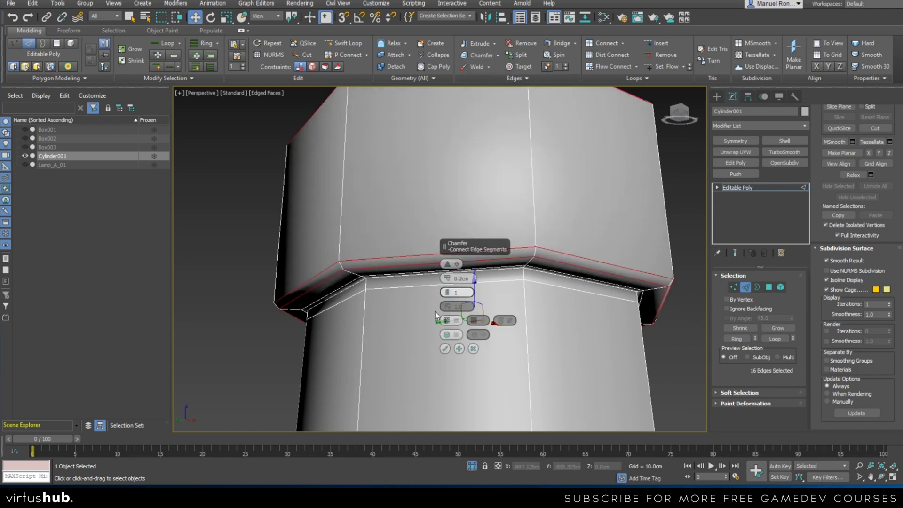
text(0.15)
key(Return)
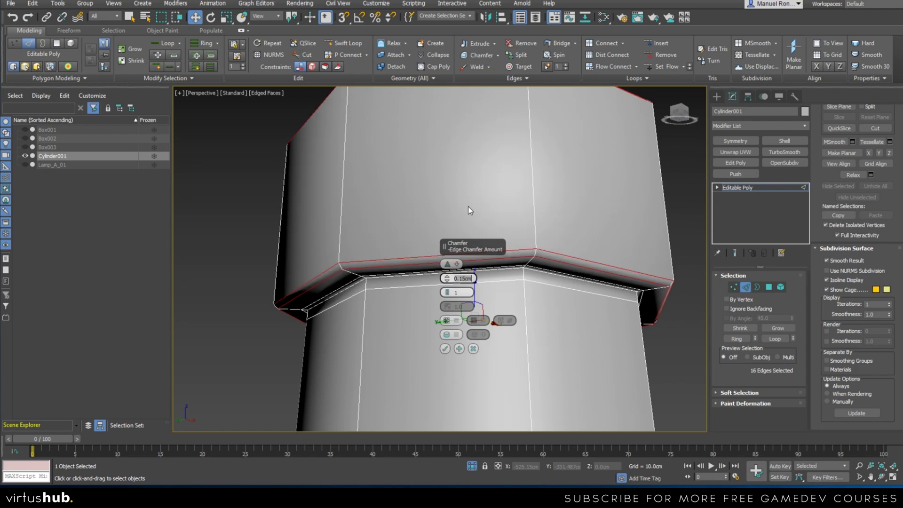
click(444, 349)
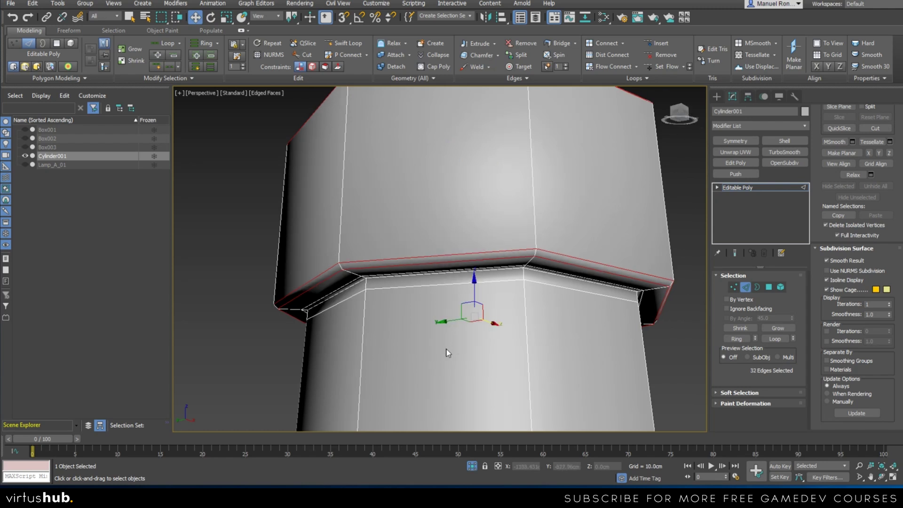
- Leave edge editing with the pole deselected and turn off the edged-faces display
scroll(461, 329, down, 6)
click(564, 315)
click(742, 188)
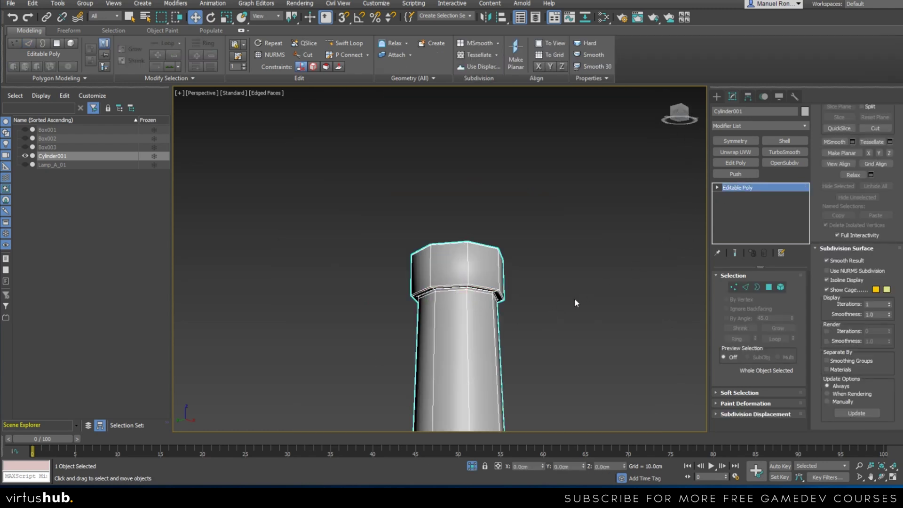
click(574, 299)
scroll(502, 272, down, 5)
alt+middle_drag(501, 342, 441, 204)
scroll(458, 282, down, 3)
alt+middle_drag(458, 287, 458, 331)
scroll(458, 331, up, 3)
scroll(442, 328, up, 3)
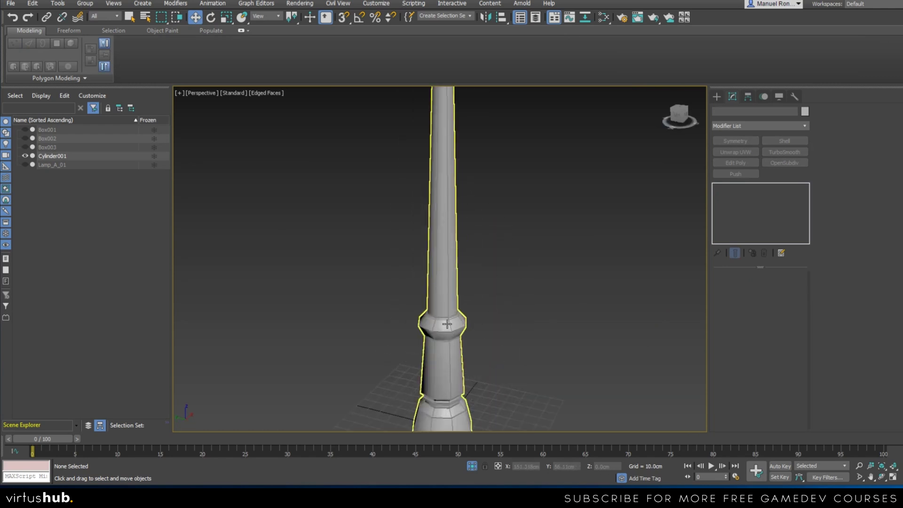
key(F4)
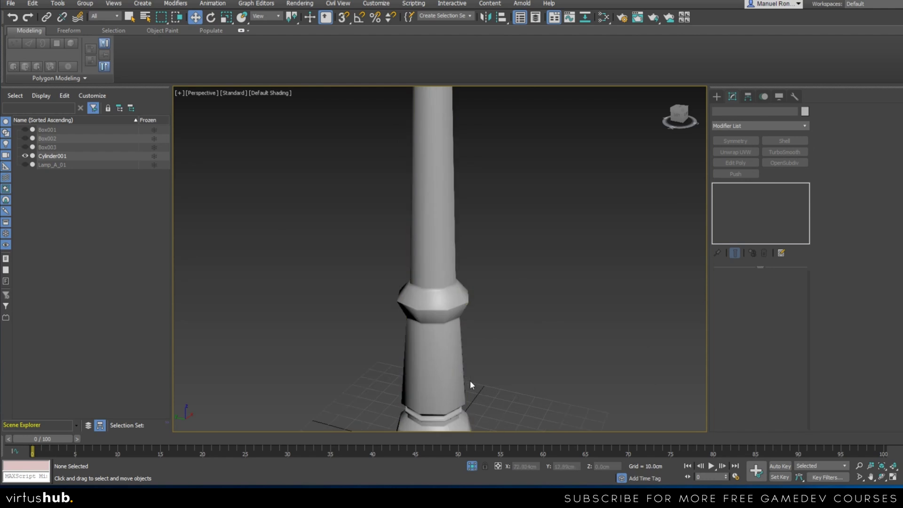
- Examine the smoothed shading of the pole at its top cap, middle bulge, ring collar and base
scroll(470, 383, down, 4)
scroll(485, 389, up, 5)
scroll(424, 286, down, 3)
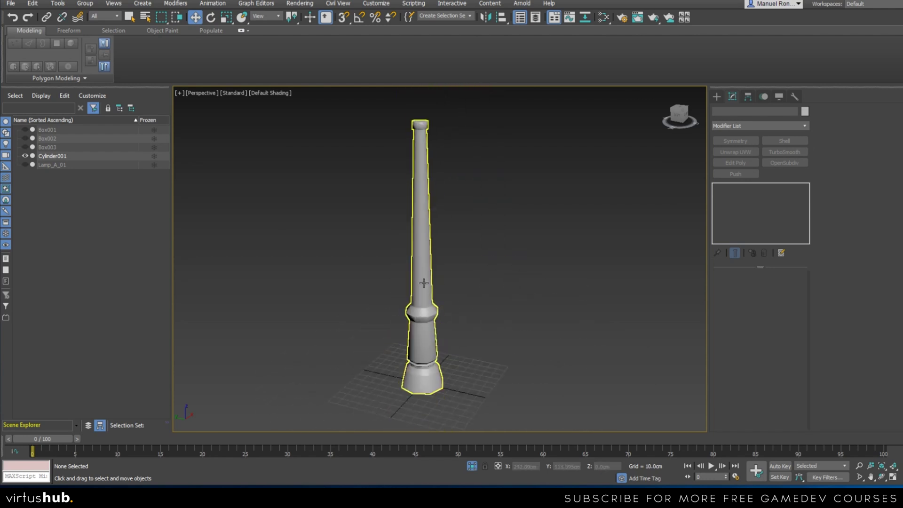
middle_drag(425, 184, 444, 306)
scroll(442, 254, up, 5)
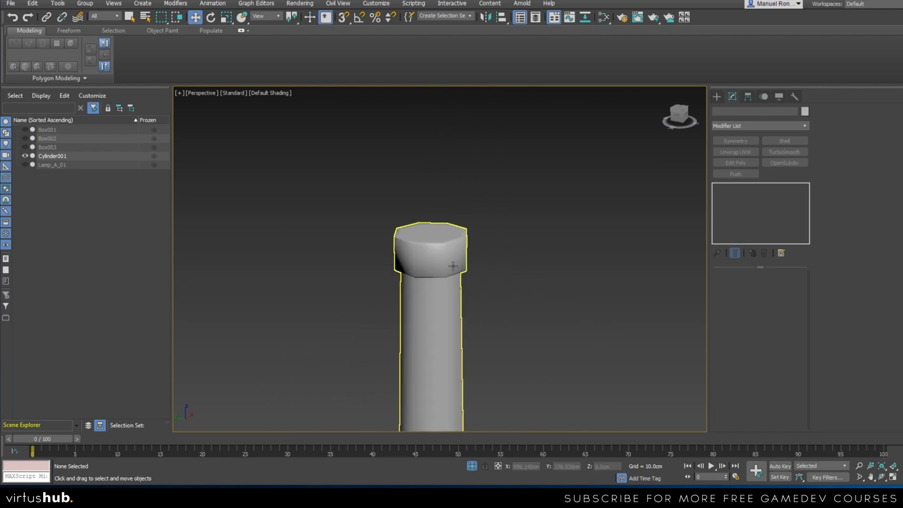
scroll(442, 370, down, 3)
scroll(463, 316, up, 6)
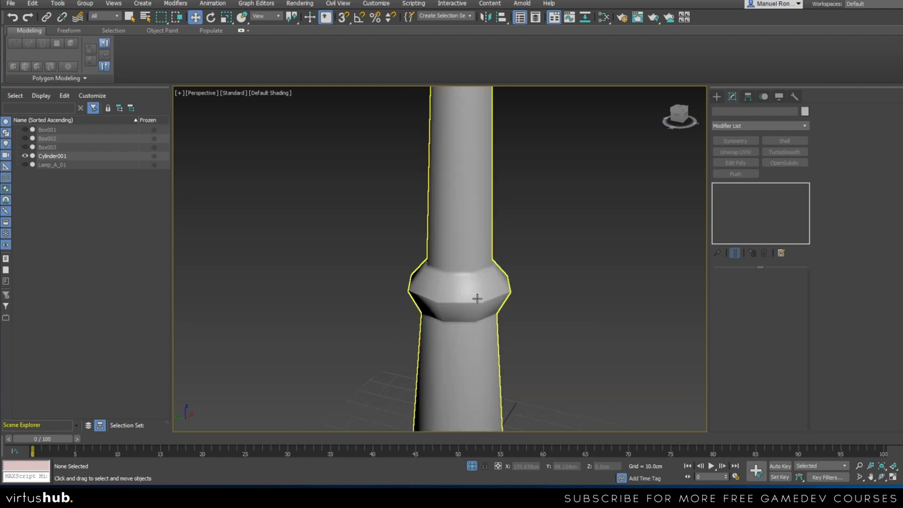
scroll(476, 301, up, 3)
scroll(480, 292, down, 5)
alt+middle_drag(501, 173, 439, 333)
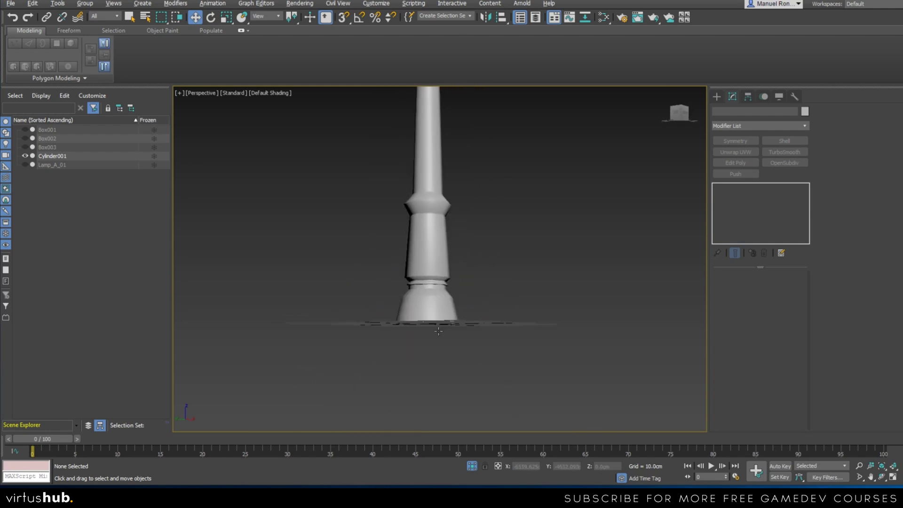
scroll(429, 292, up, 5)
scroll(433, 288, down, 4)
alt+middle_drag(435, 286, 440, 330)
scroll(447, 317, down, 5)
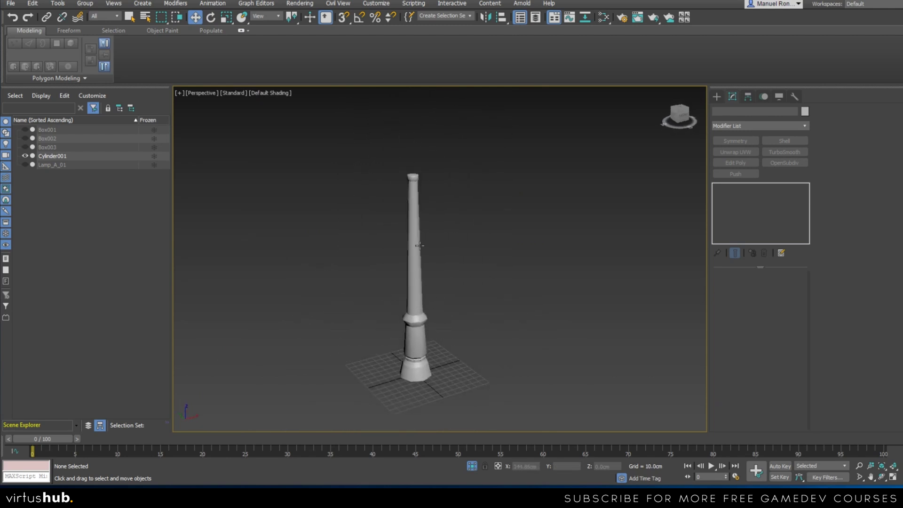
- Exit the pole's isolation and isolate the middle lantern of the lamp post
scroll(413, 177, up, 10)
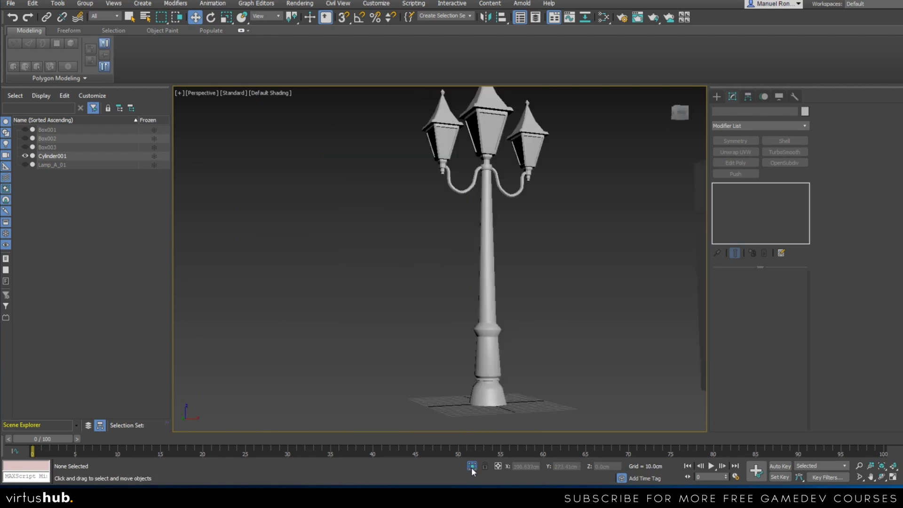
scroll(478, 307, down, 5)
scroll(490, 235, up, 6)
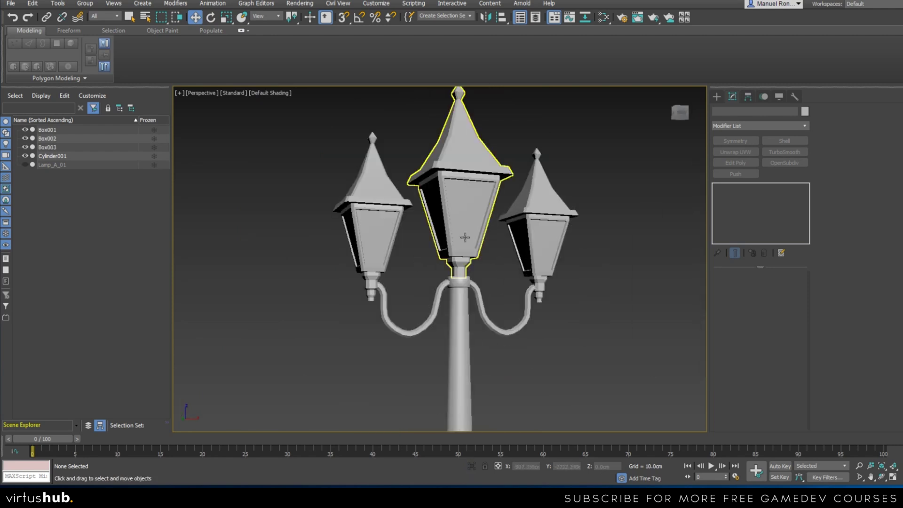
click(466, 237)
scroll(465, 282, up, 6)
scroll(465, 288, down, 3)
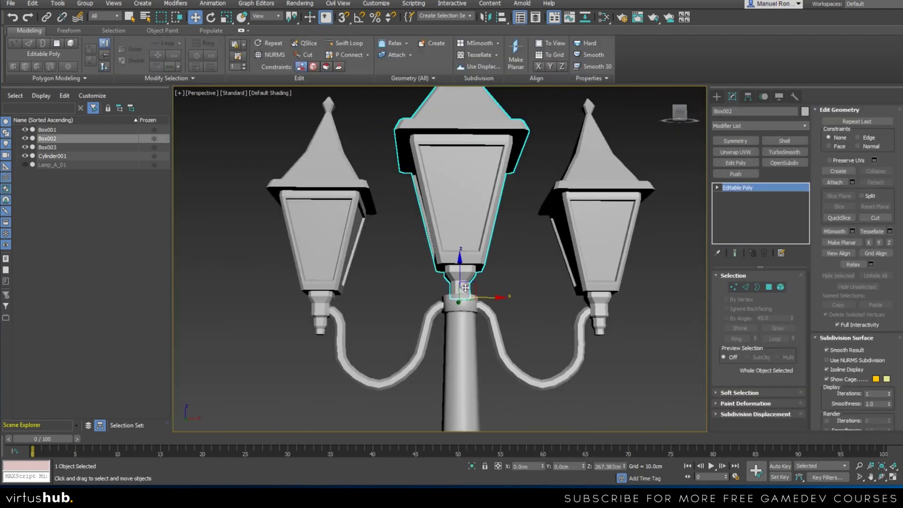
scroll(465, 287, down, 3)
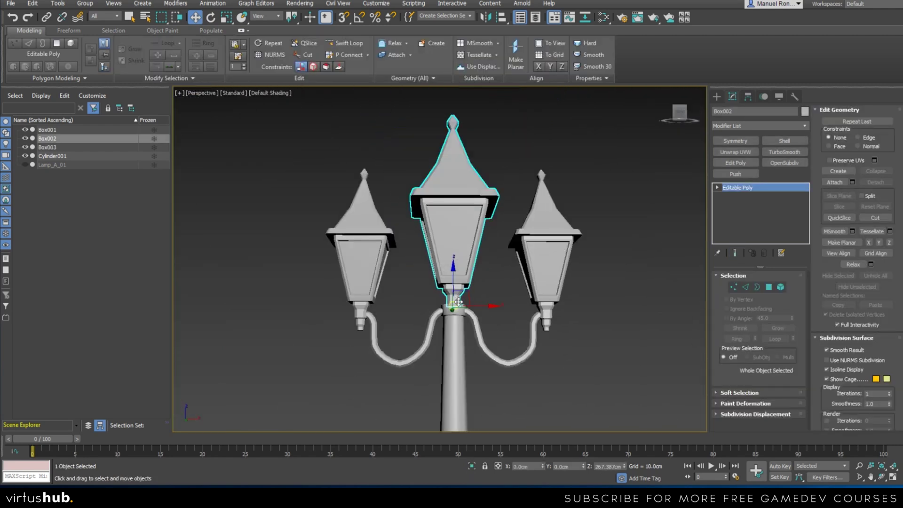
click(472, 466)
scroll(458, 366, up, 4)
scroll(466, 240, up, 3)
alt+middle_drag(455, 301, 449, 257)
scroll(460, 247, down, 4)
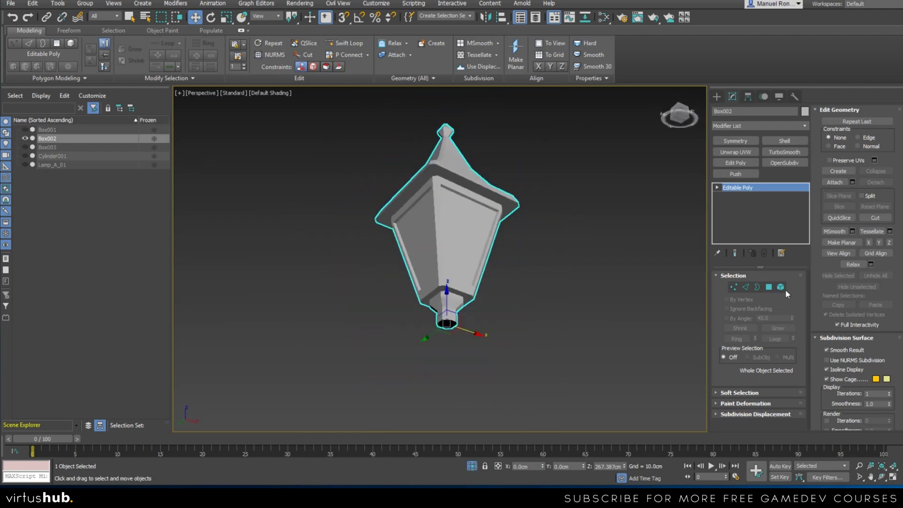
- Assign all of the lantern's polygons to smoothing group 1 and clear the polygon selection
click(769, 287)
key(ctrl+a)
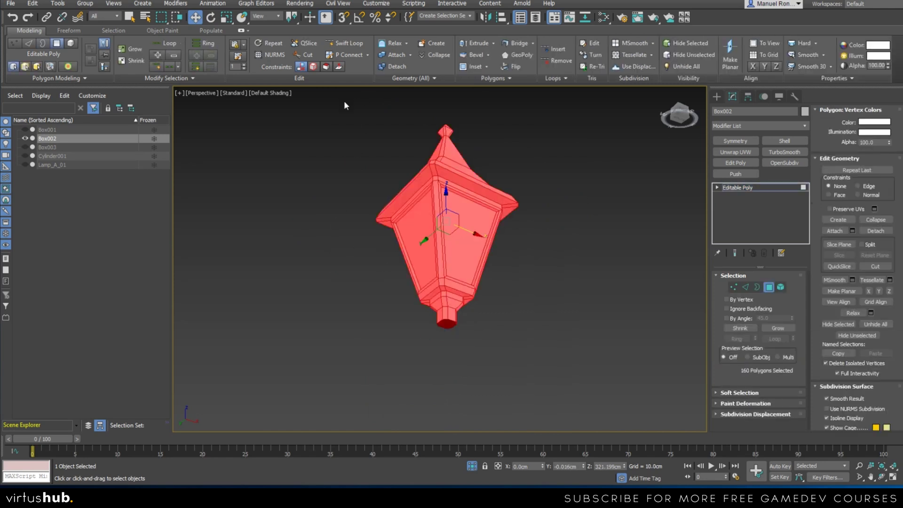
click(543, 357)
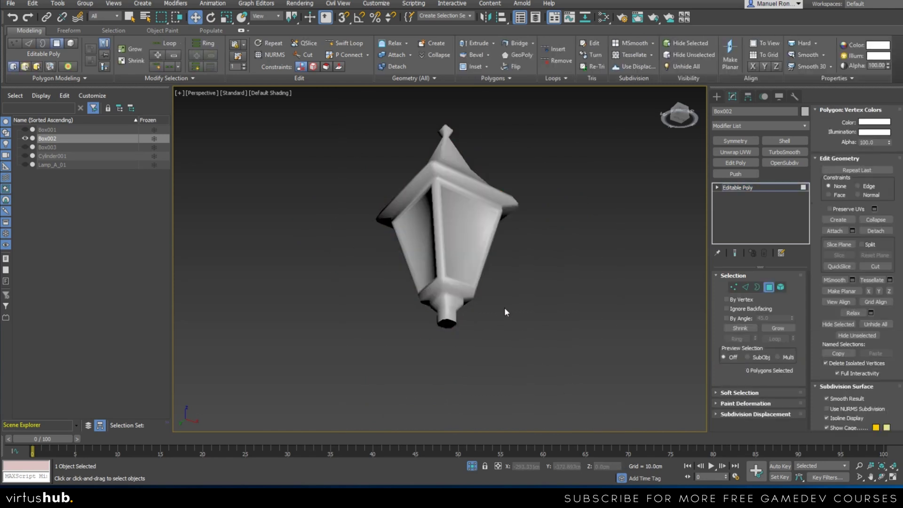
- Examine the lantern's shading across its glass panels, frame and roof, with and without edged faces
alt+middle_drag(504, 306, 496, 350)
scroll(470, 287, up, 4)
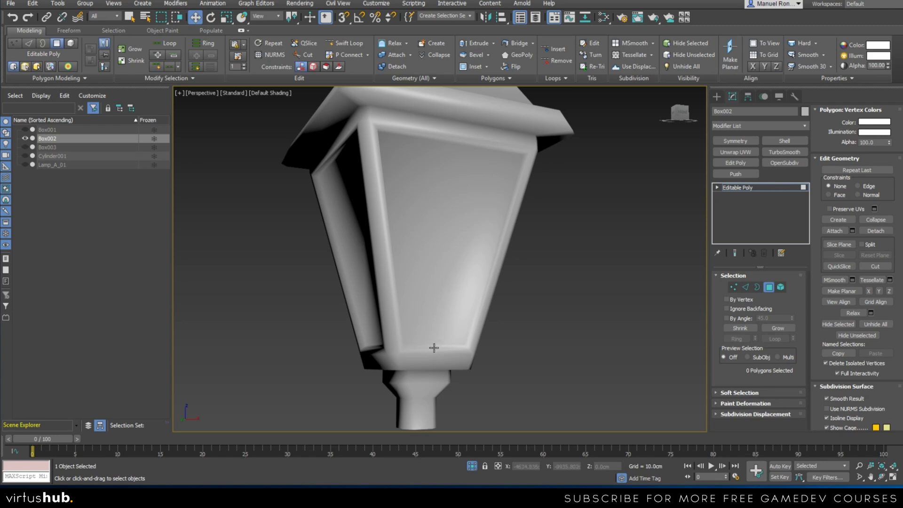
middle_drag(417, 412, 442, 392)
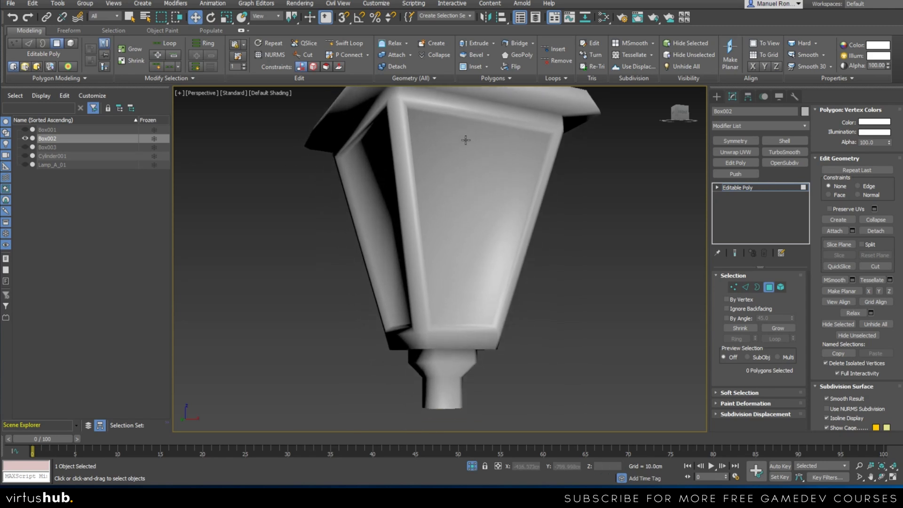
middle_drag(463, 134, 467, 332)
scroll(426, 324, down, 5)
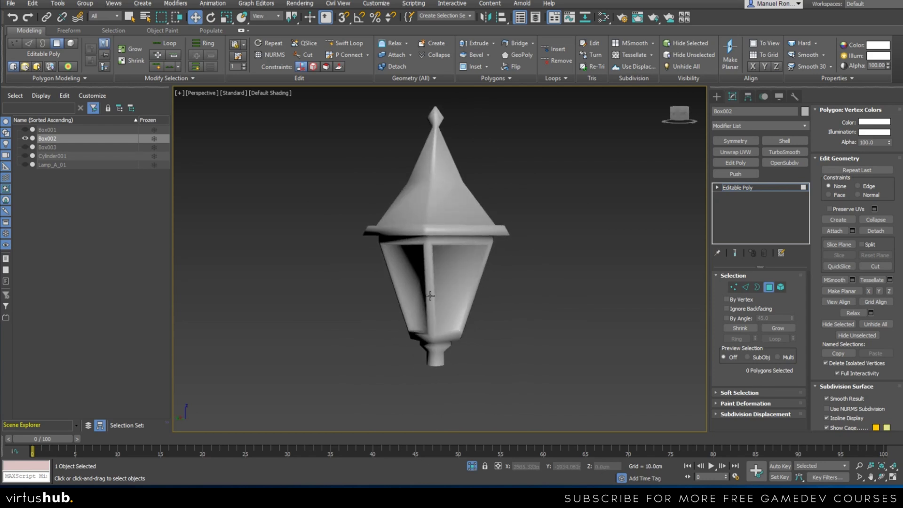
scroll(471, 302, up, 10)
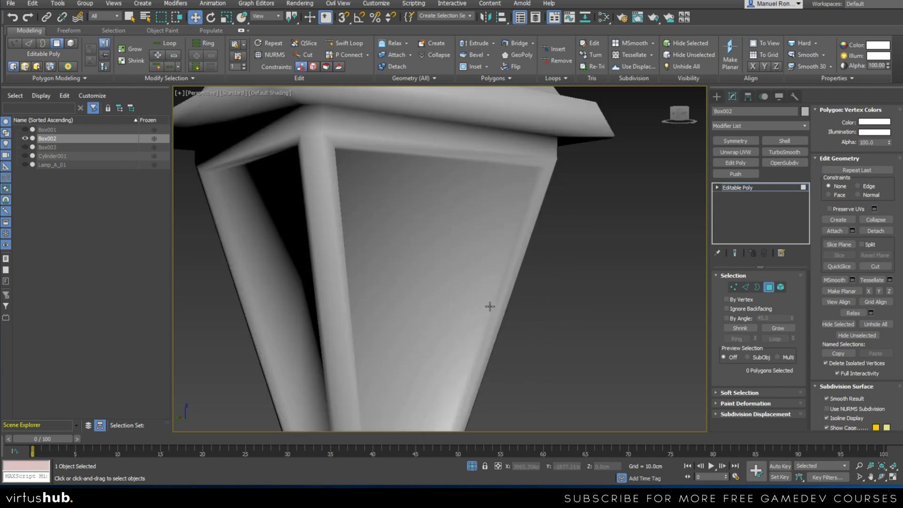
key(F4)
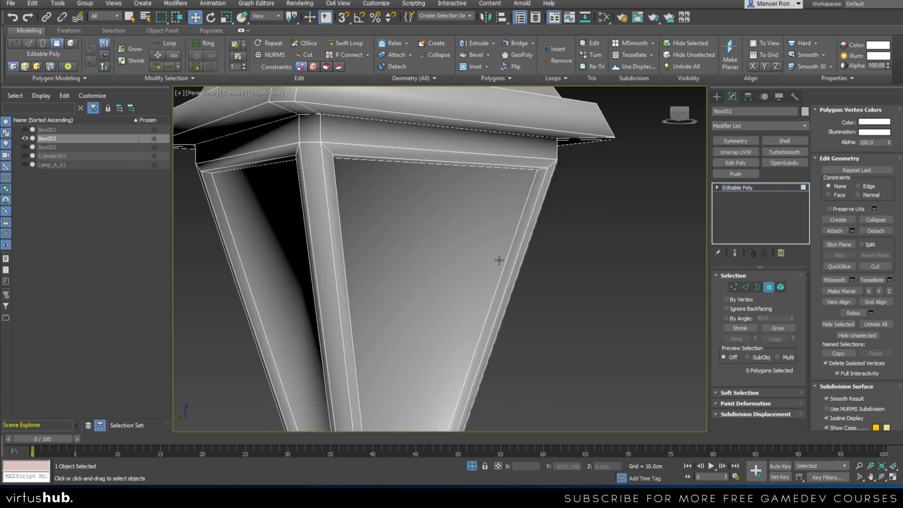
scroll(368, 272, up, 5)
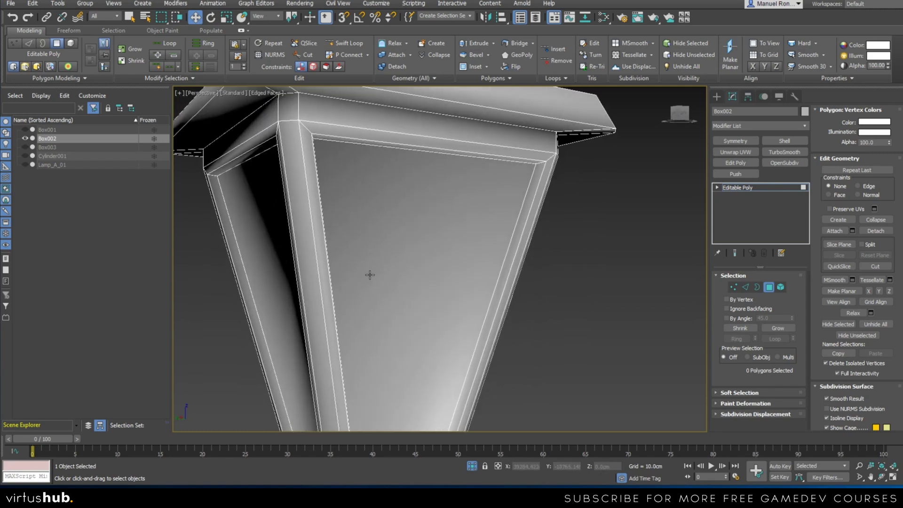
key(F4)
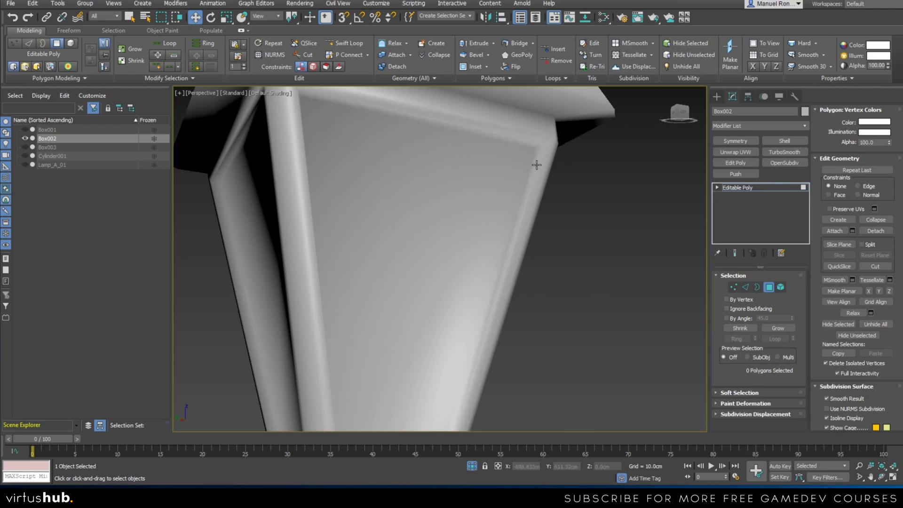
scroll(505, 213, down, 10)
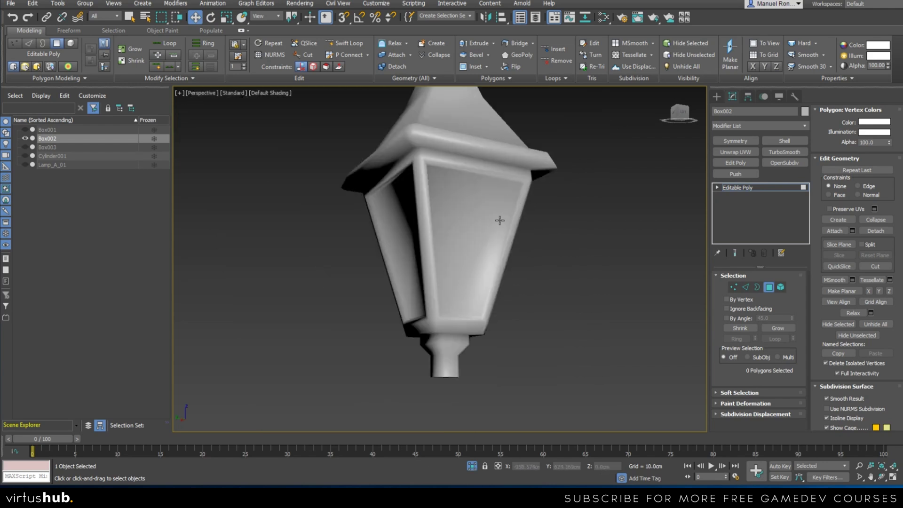
- Select the lantern's four large glass panel polygons and clear their smoothing groups
click(466, 262)
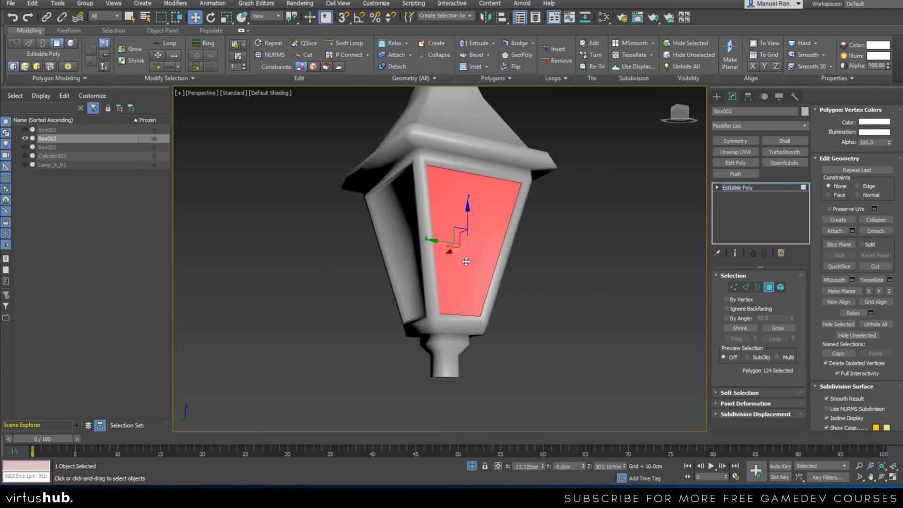
alt+middle_drag(405, 292, 456, 292)
ctrl+click(422, 267)
alt+middle_drag(359, 292, 429, 287)
ctrl+click(402, 259)
ctrl+click(401, 259)
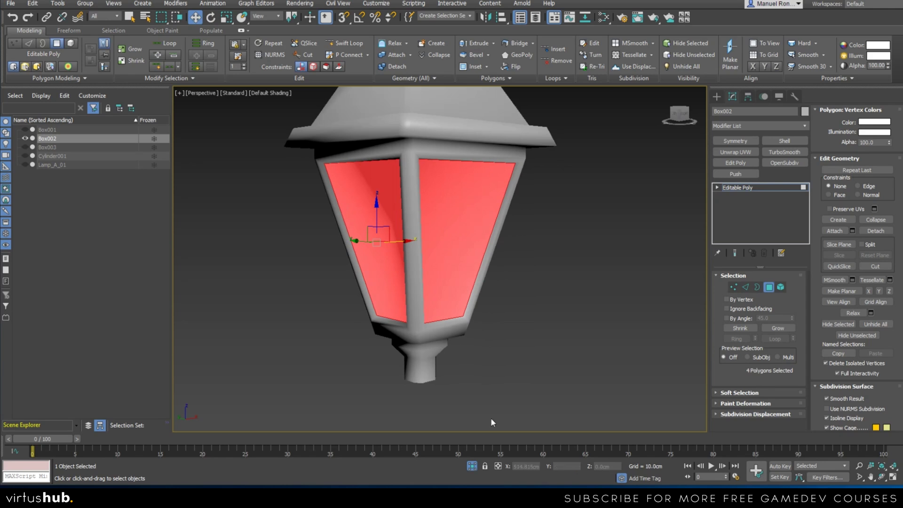
scroll(829, 332, down, 10)
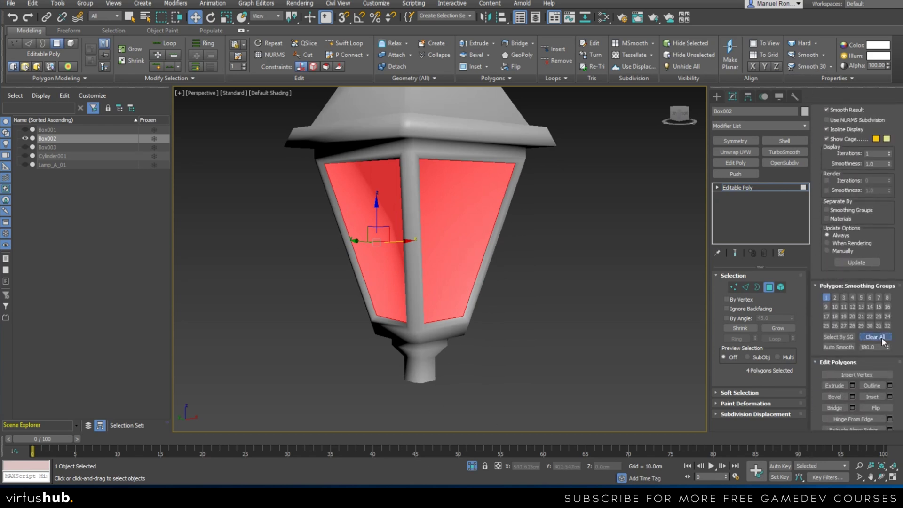
click(869, 337)
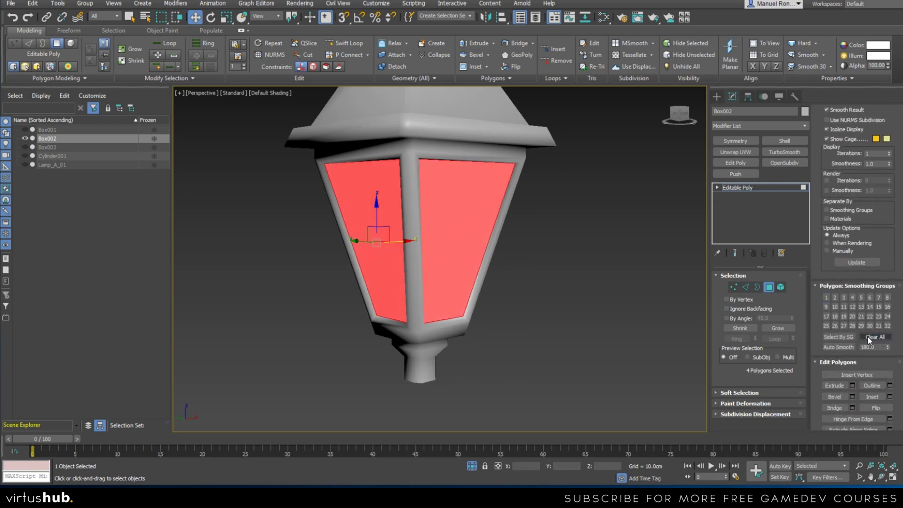
- Assign the selected glass panels to smoothing group 2 and clear the polygon selection
click(834, 297)
click(625, 360)
alt+middle_drag(450, 315, 408, 299)
scroll(408, 300, down, 4)
scroll(413, 267, up, 3)
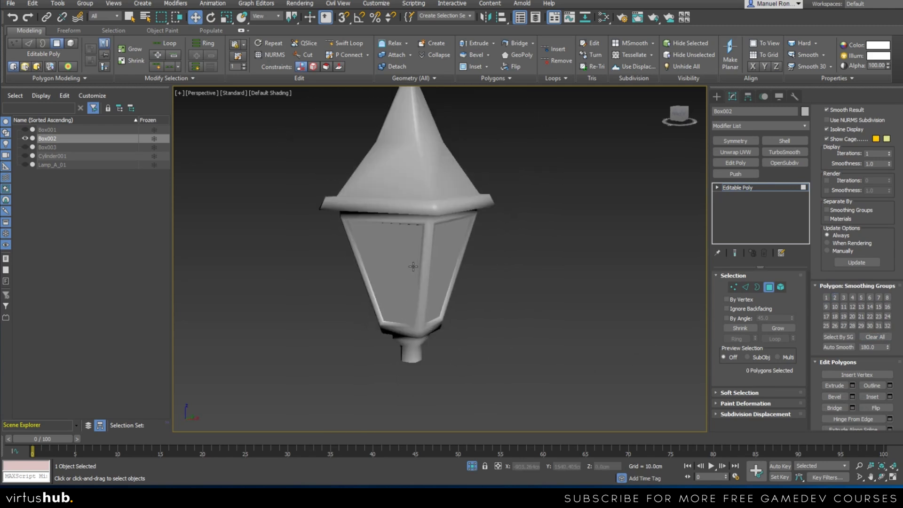
- Select the eight narrow polygons along the upper and lower glass borders, clear their smoothing groups, assign group 3 and deselect them
alt+middle_drag(421, 317, 440, 345)
scroll(419, 203, up, 5)
click(446, 191)
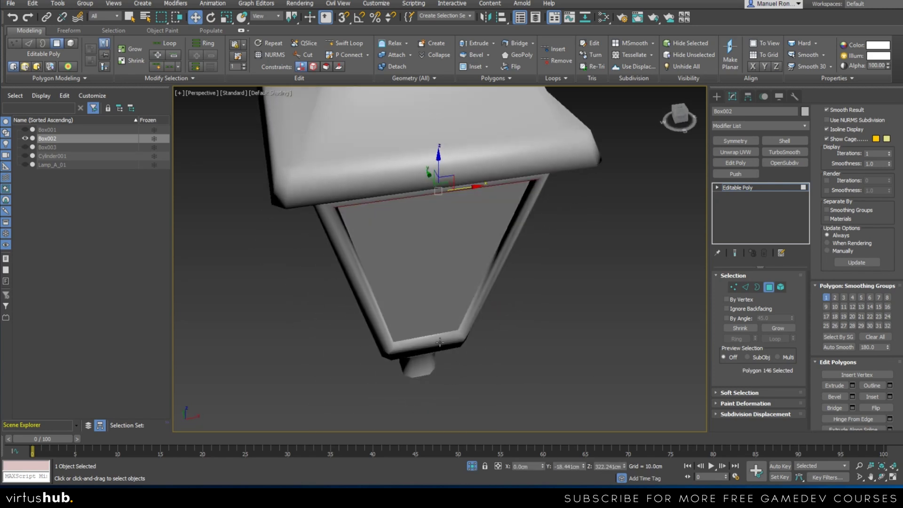
ctrl+click(437, 336)
alt+middle_drag(314, 337, 348, 246)
ctrl+click(355, 394)
ctrl+click(374, 164)
alt+middle_drag(373, 164, 375, 268)
ctrl+click(358, 403)
ctrl+click(403, 110)
alt+middle_drag(311, 205, 407, 305)
ctrl+click(407, 399)
alt+middle_drag(408, 400, 436, 159)
ctrl+click(439, 159)
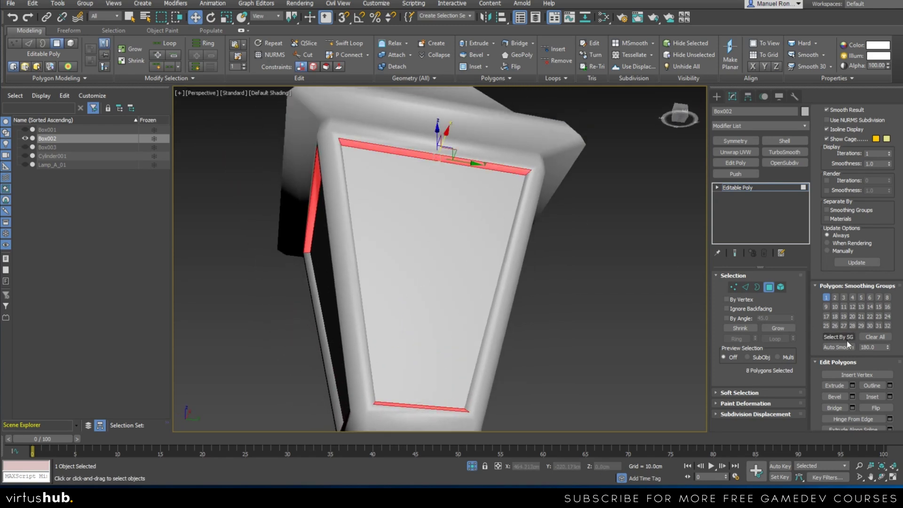
click(873, 337)
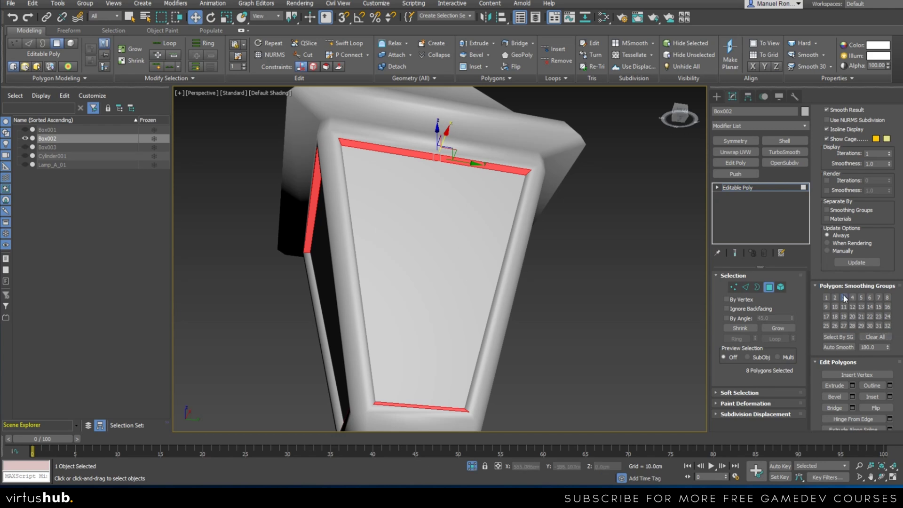
click(608, 328)
- Select the eight narrow side-border polygons around the glass panels, separate their smoothing from the frame's and deselect them
scroll(546, 305, down, 6)
alt+middle_drag(546, 305, 530, 325)
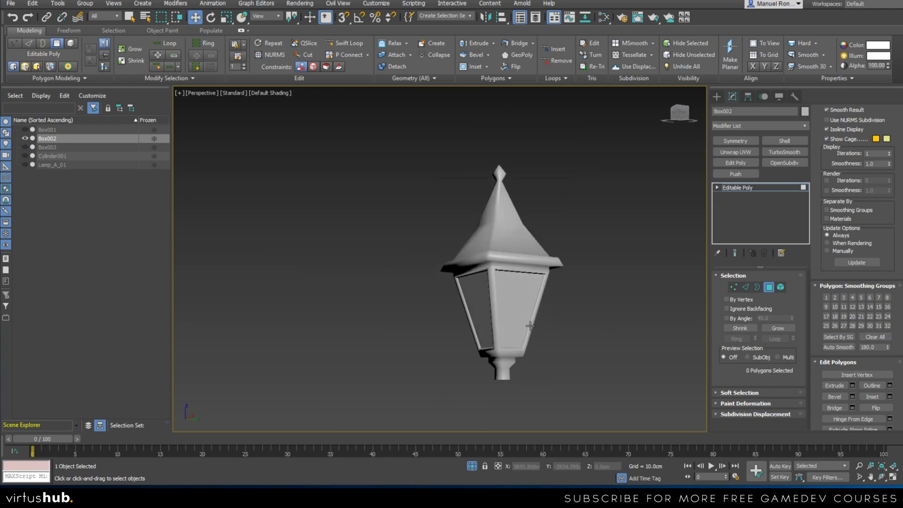
scroll(528, 341, up, 4)
alt+middle_drag(525, 356, 463, 355)
alt+middle_drag(468, 293, 477, 340)
click(553, 298)
ctrl+click(474, 337)
alt+click(499, 352)
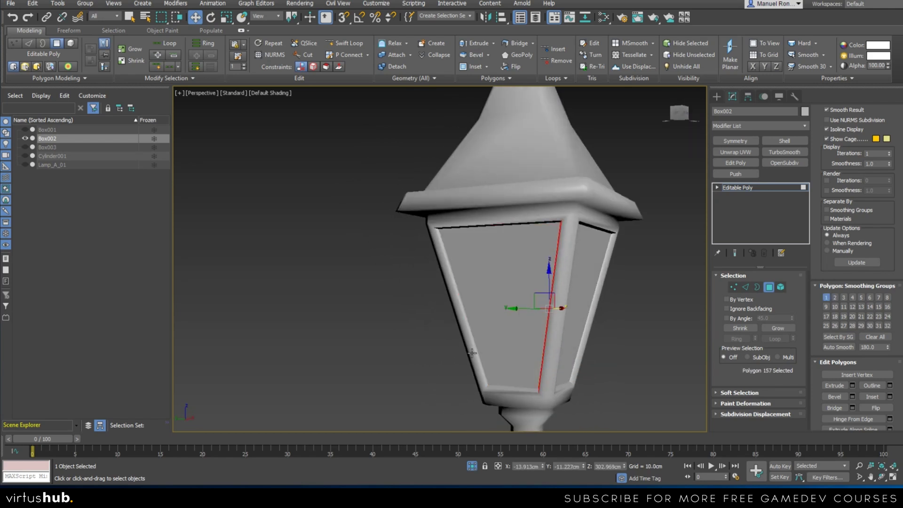
ctrl+click(471, 354)
scroll(476, 363, up, 3)
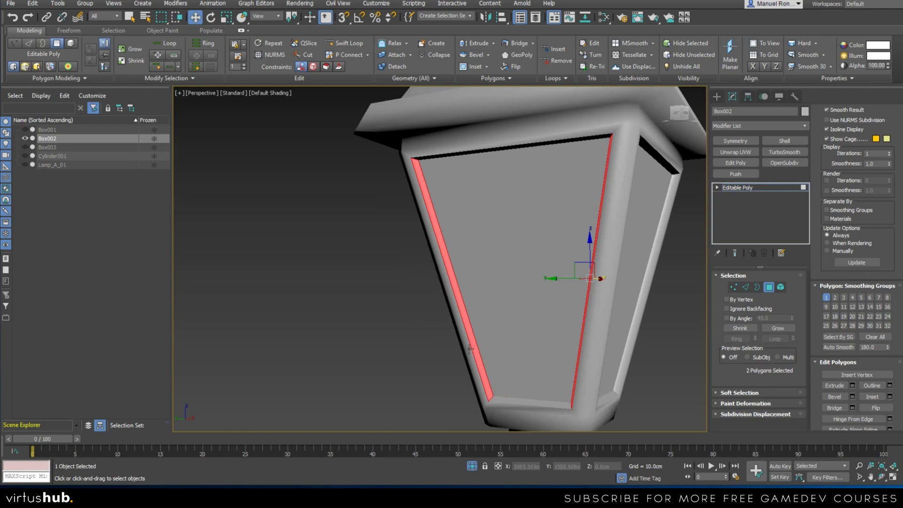
alt+middle_drag(618, 358, 562, 371)
ctrl+click(517, 359)
ctrl+click(625, 370)
ctrl+click(482, 381)
key(ctrl+z)
ctrl+click(479, 383)
ctrl+click(629, 357)
alt+middle_drag(625, 363, 481, 377)
ctrl+click(412, 387)
ctrl+click(608, 371)
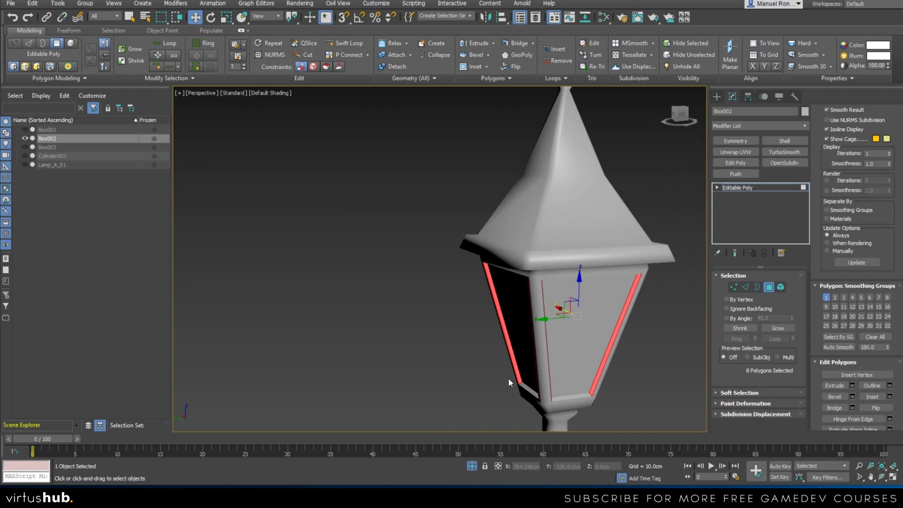
click(632, 377)
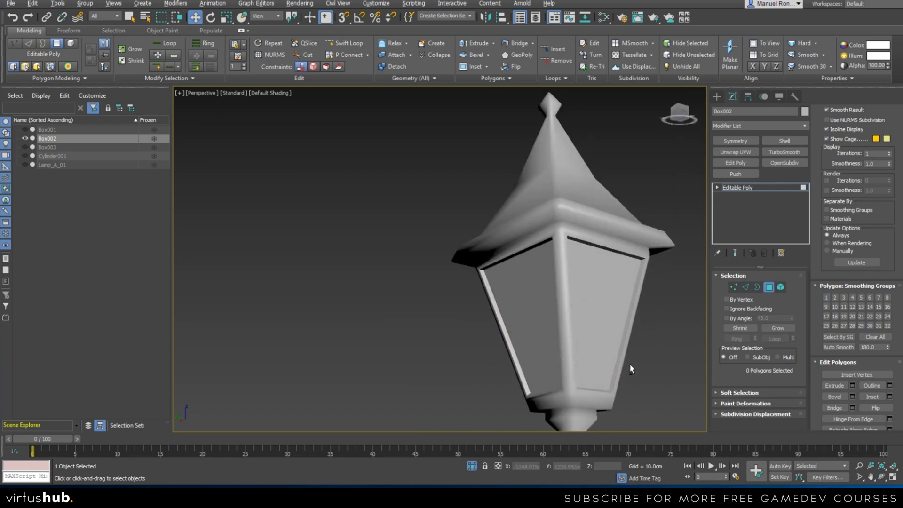
- Show edged faces and use Swift Loop to add a supporting edge loop where the lantern's roof meets its brim
mouse_move(631, 369)
alt+middle_down()
mouse_move(691, 383)
mouse_move(594, 359)
mouse_move(659, 356)
mouse_move(724, 372)
mouse_move(637, 366)
alt+middle_up()
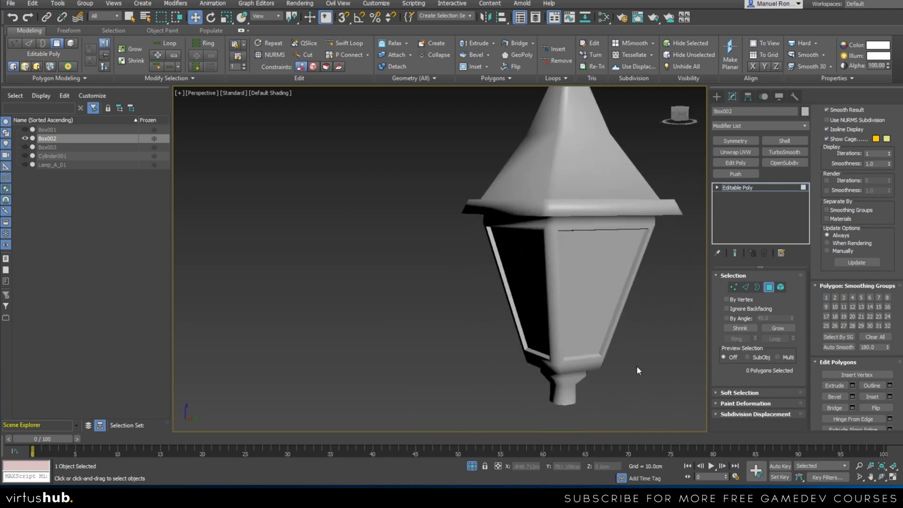
alt+middle_drag(546, 361, 582, 339)
alt+middle_drag(570, 259, 592, 340)
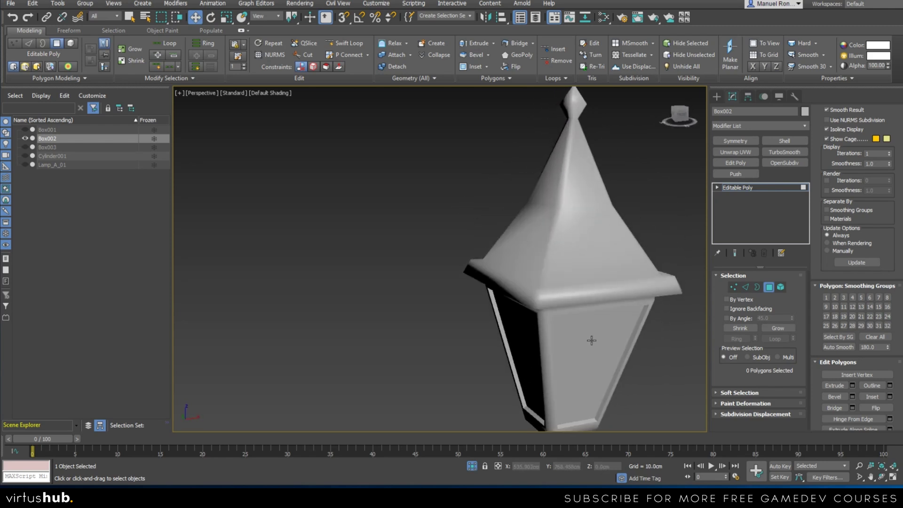
click(346, 43)
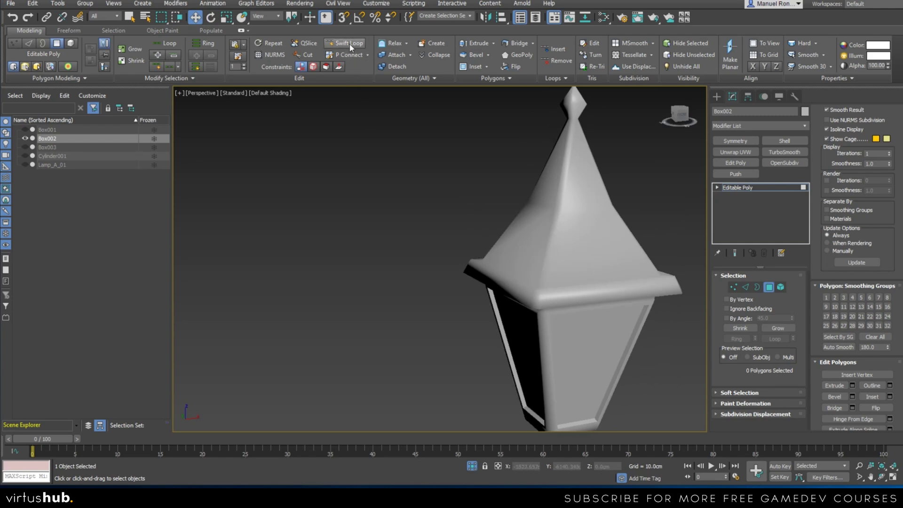
click(565, 301)
key(F4)
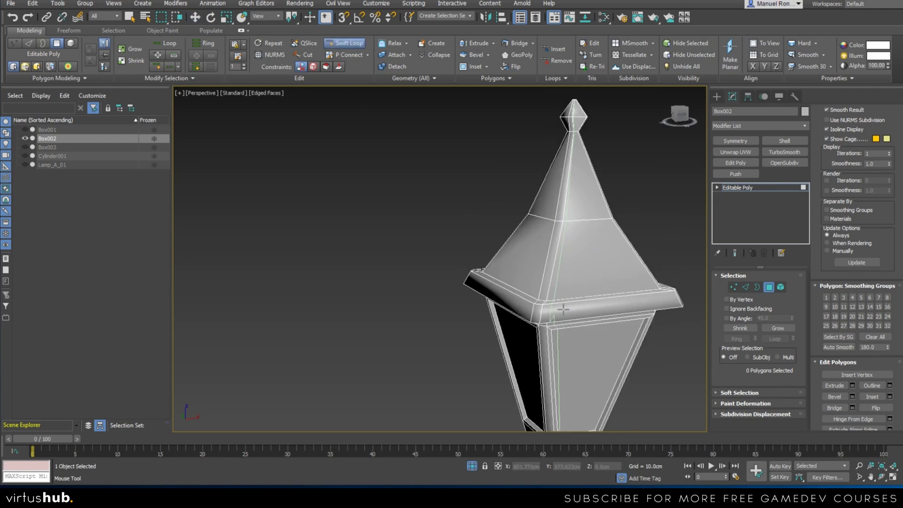
scroll(541, 229, up, 4)
middle_drag(507, 353, 479, 271)
scroll(480, 271, down, 2)
scroll(479, 269, up, 6)
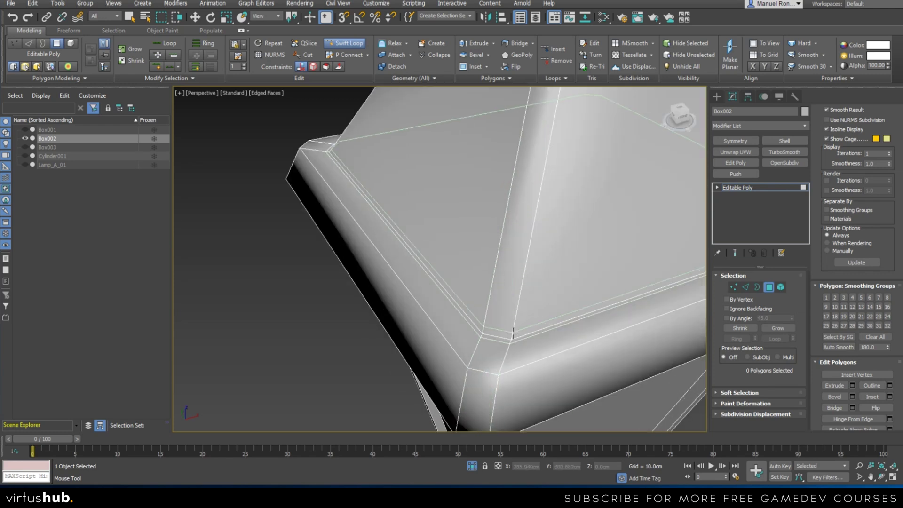
click(507, 360)
- Add a supporting edge loop to the upper frame just beneath the roof brim and exit Swift Loop
alt+middle_drag(506, 361, 458, 153)
scroll(459, 151, up, 3)
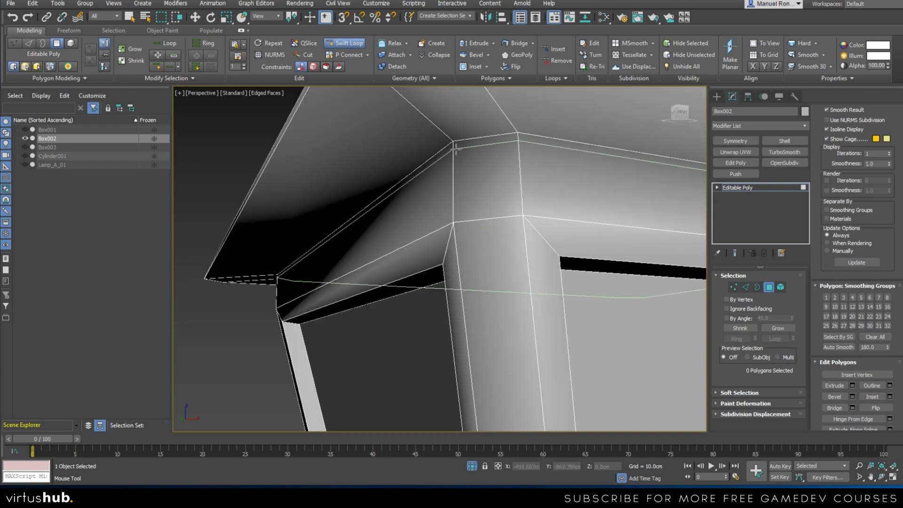
click(458, 148)
scroll(458, 149, down, 4)
alt+middle_drag(458, 149, 532, 158)
right_click(532, 159)
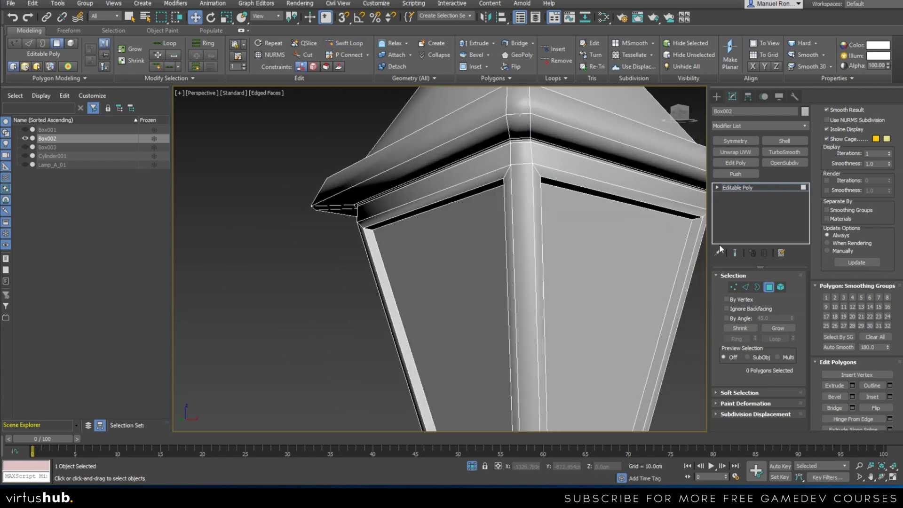
- Select the roof brim's lower and upper outer edge loops and chamfer them by 0.3 cm
click(745, 287)
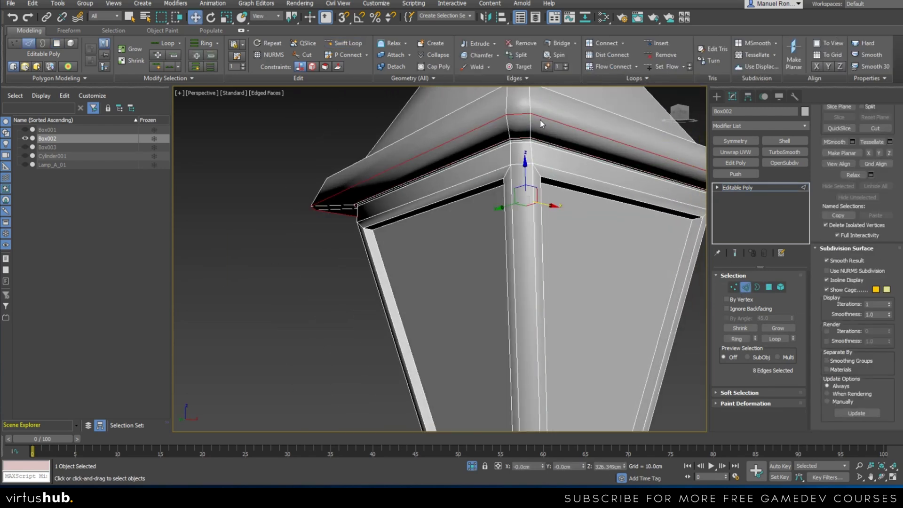
alt+middle_drag(540, 120, 577, 186)
ctrl+double_click(592, 207)
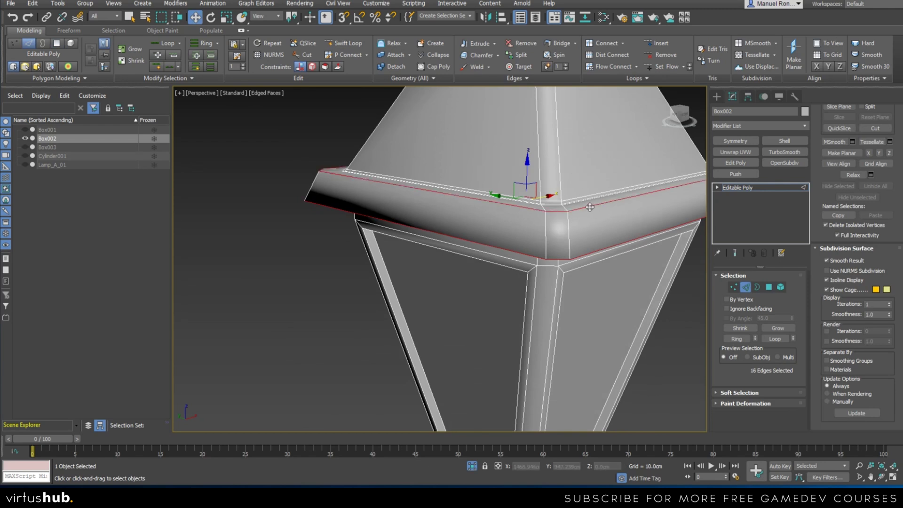
click(497, 55)
alt+middle_drag(532, 221, 467, 269)
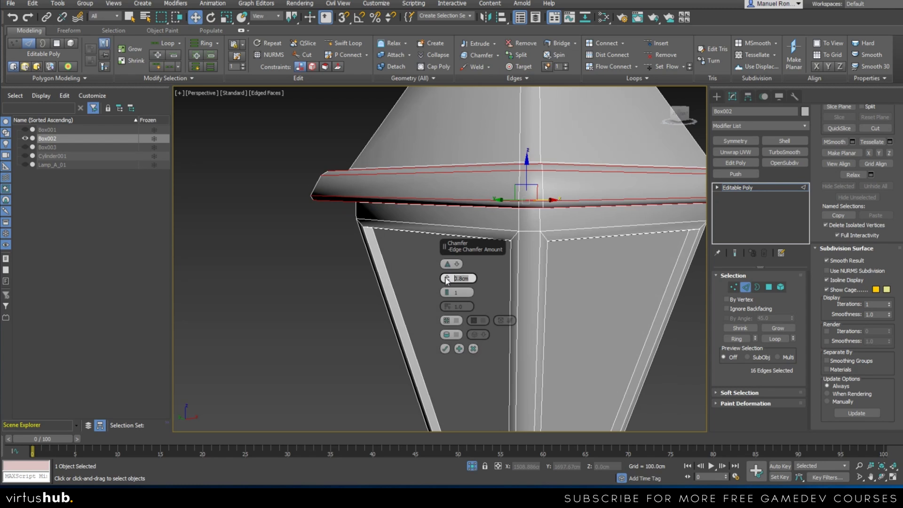
text(0.)
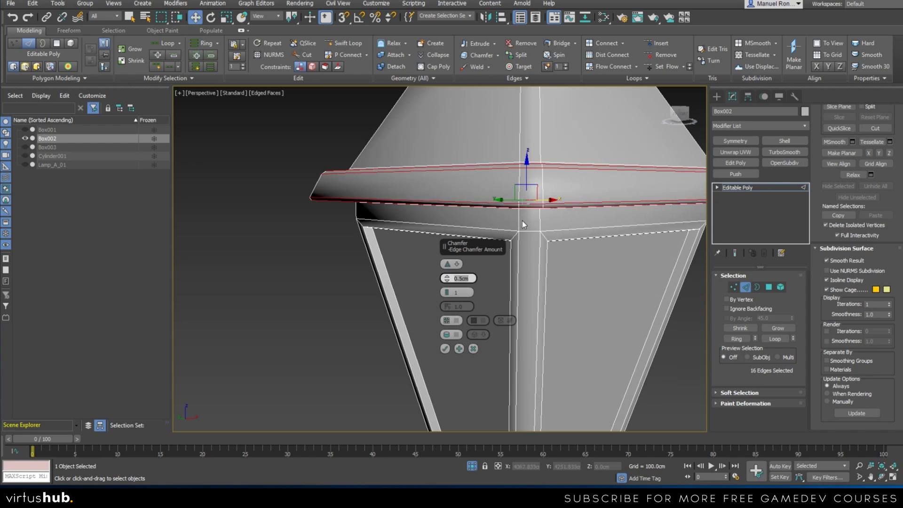
text(4)
key(Return)
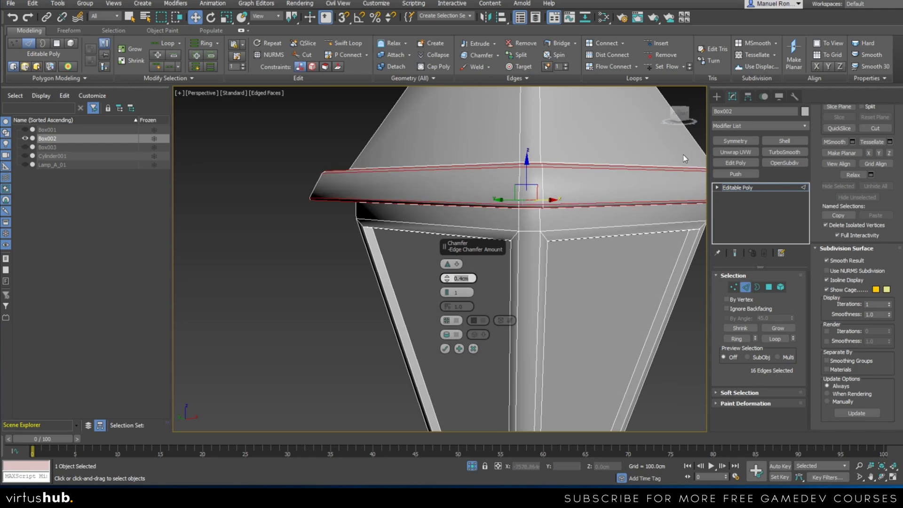
text(3)
key(Return)
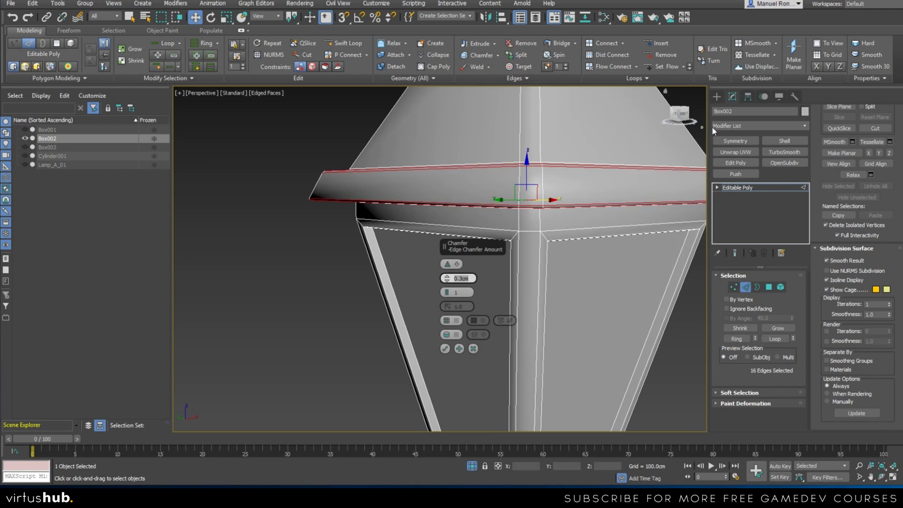
click(444, 348)
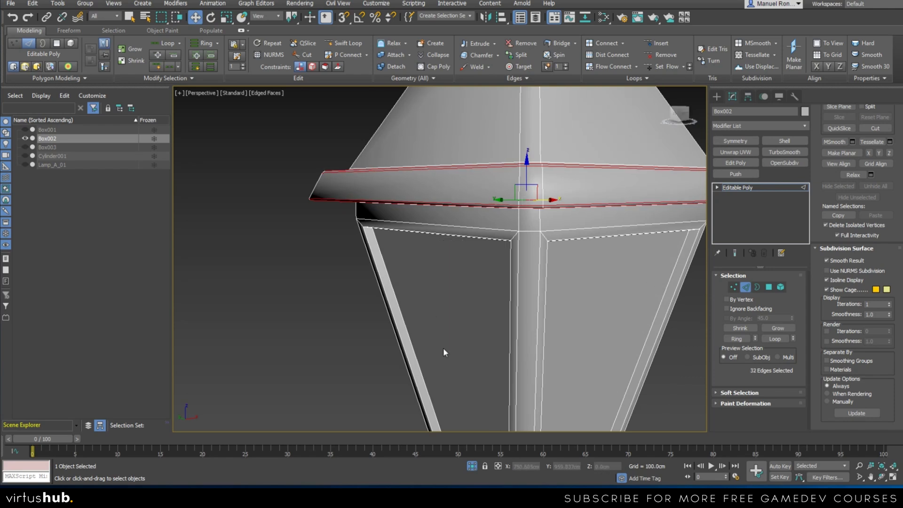
- Chamfer the outer edge loop at the base of the lantern's glass frame by 0.3 cm
scroll(450, 214, down, 5)
alt+middle_drag(450, 324, 465, 303)
scroll(517, 283, up, 5)
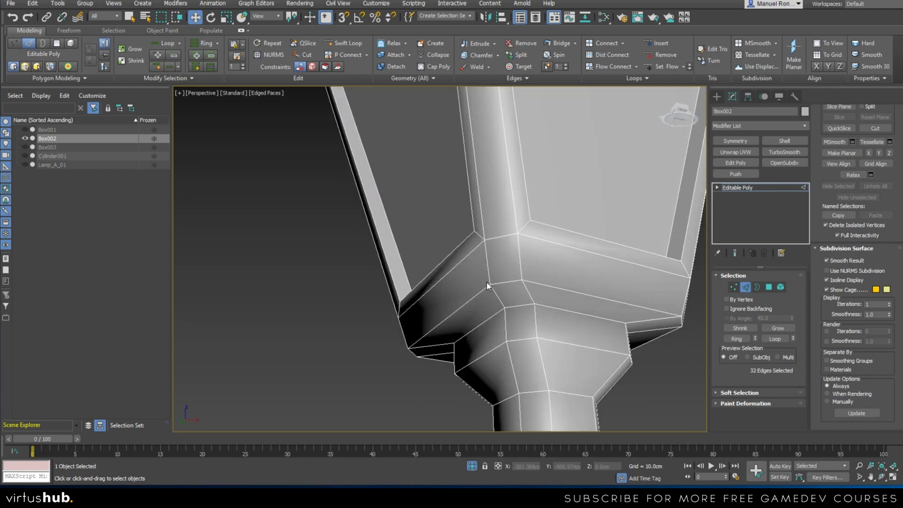
scroll(648, 292, up, 2)
double_click(588, 229)
alt+middle_drag(588, 229, 568, 247)
click(497, 56)
click(492, 67)
alt+middle_drag(453, 207, 524, 368)
scroll(509, 207, down, 3)
alt+middle_drag(471, 357, 517, 295)
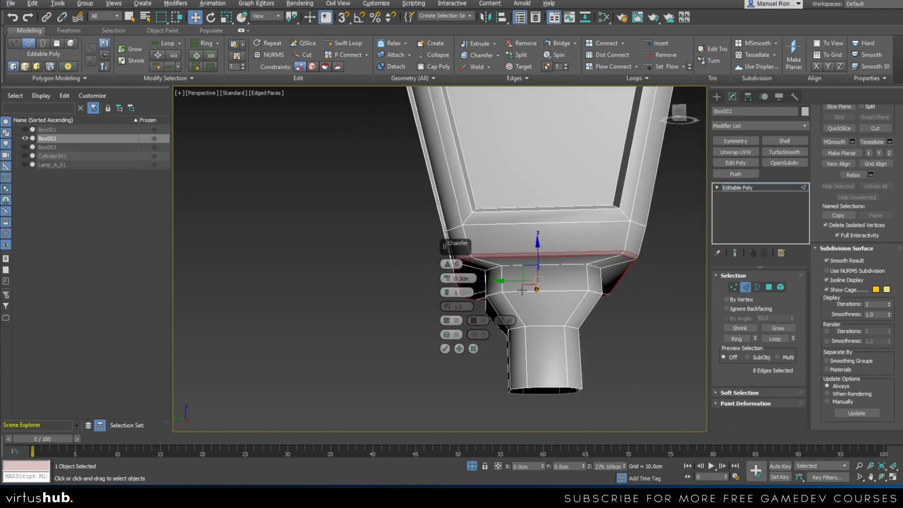
scroll(611, 264, up, 2)
alt+middle_drag(611, 264, 528, 268)
click(446, 348)
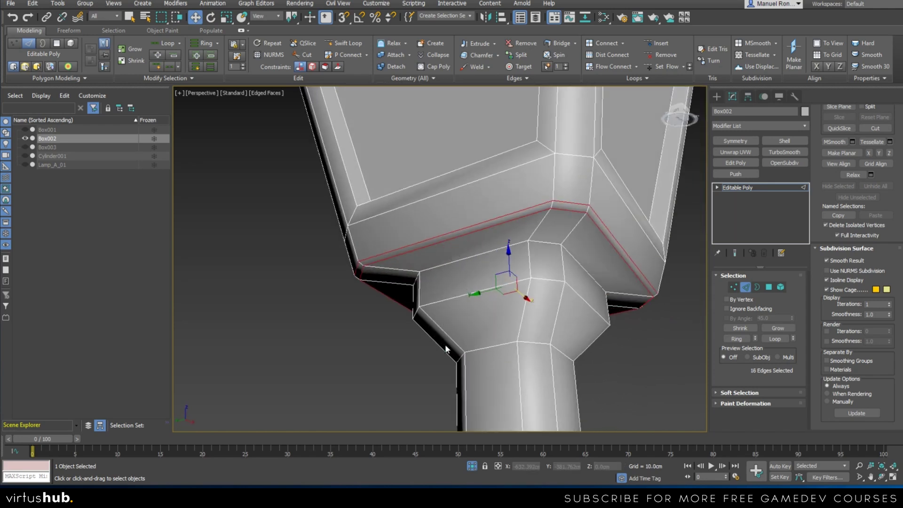
- Chamfer the lower edge loop of the collar beneath the lantern's frame by 0.2 cm
double_click(476, 293)
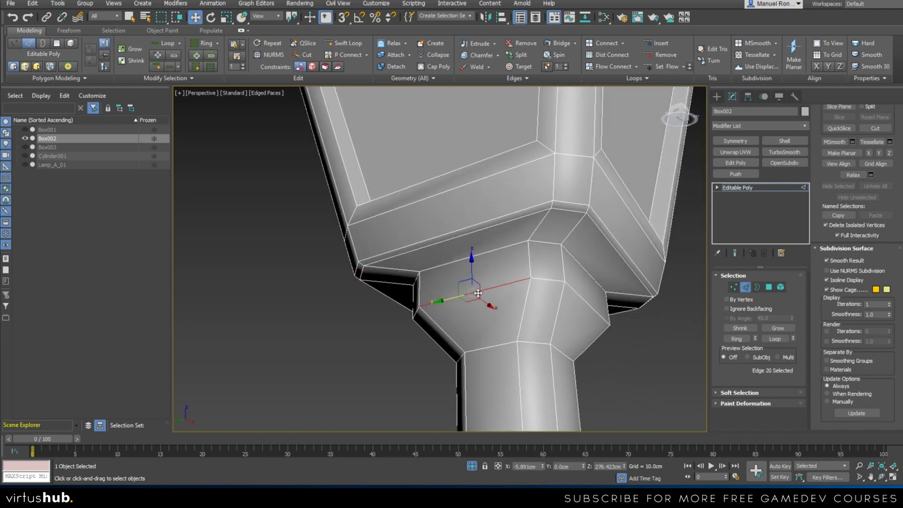
click(492, 67)
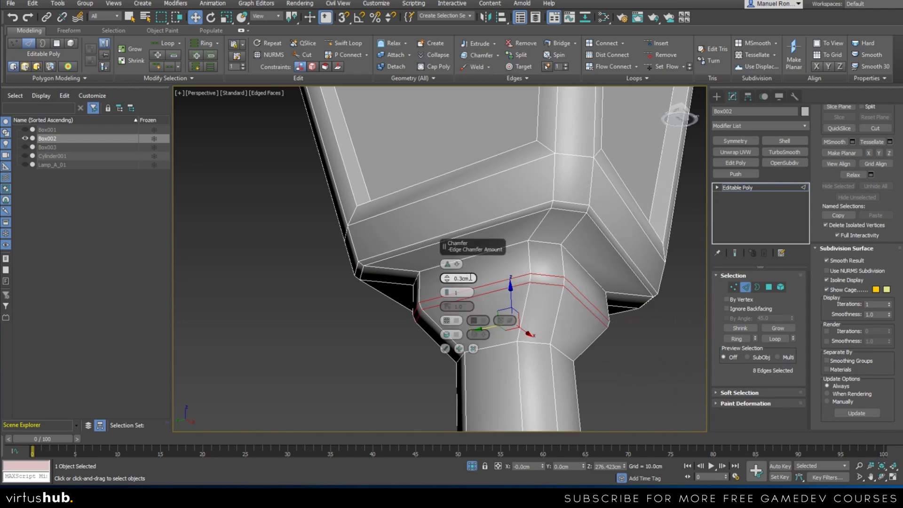
text(0.2)
key(Return)
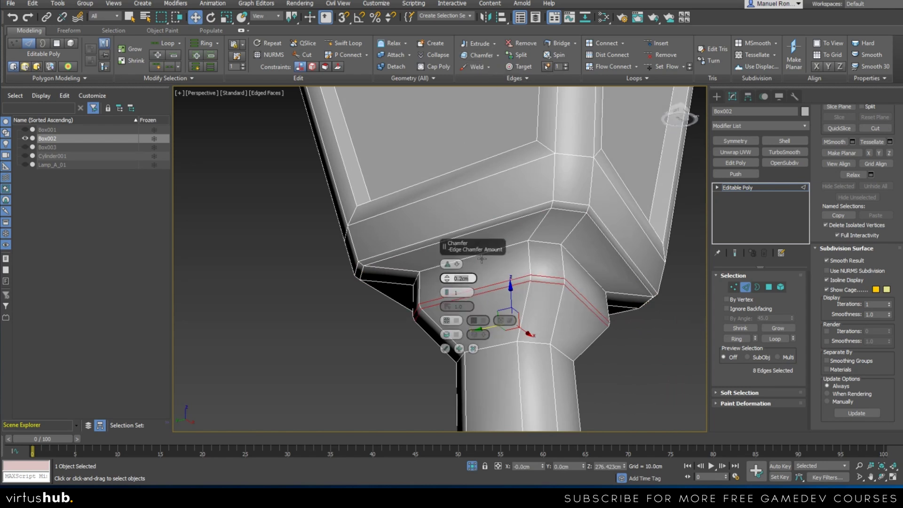
click(445, 349)
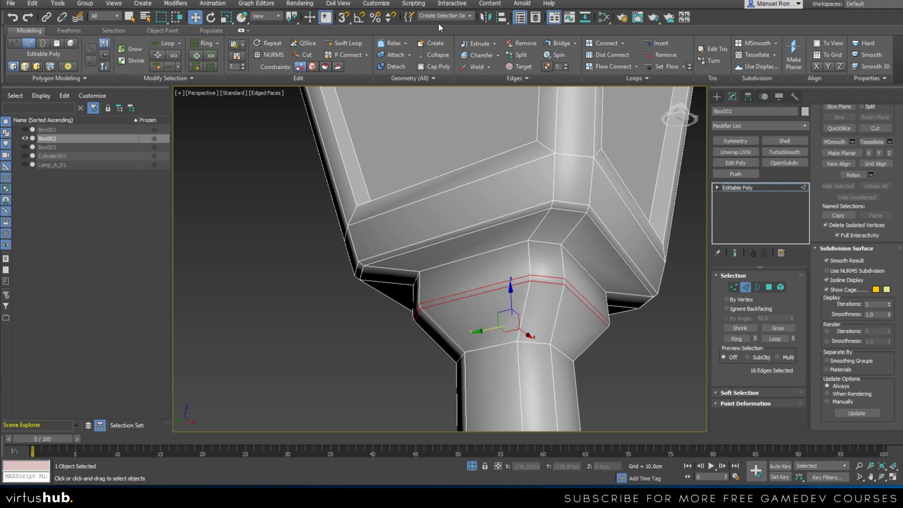
- Use Swift Loop to add supporting loops at the collar's upper edge and on both sides of its junction with the stem
click(346, 42)
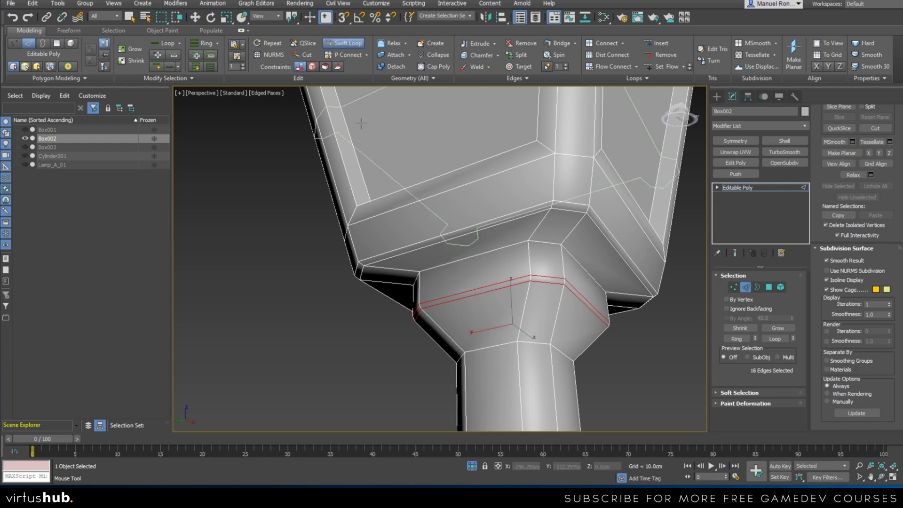
click(412, 271)
alt+middle_drag(412, 271, 426, 276)
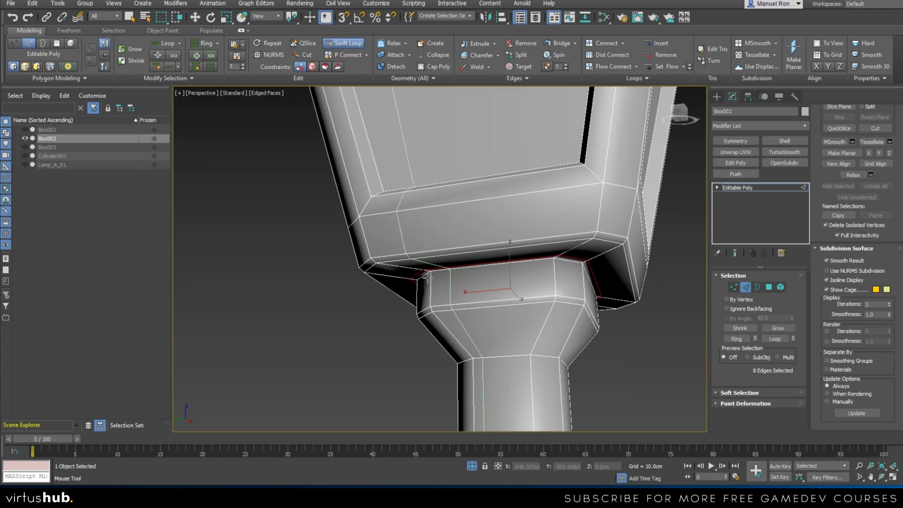
scroll(427, 276, down, 5)
scroll(442, 297, up, 4)
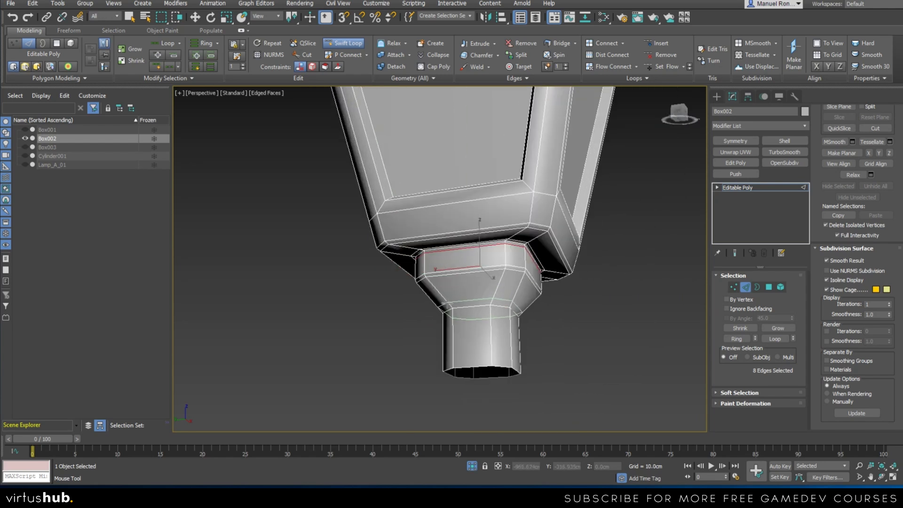
click(449, 305)
click(490, 314)
- Leave edge editing, deselect the lantern, hide the edged faces and examine the shading of the whole lantern
scroll(465, 306, down, 4)
alt+middle_drag(466, 305, 583, 314)
key(w)
click(764, 187)
click(635, 286)
key(F4)
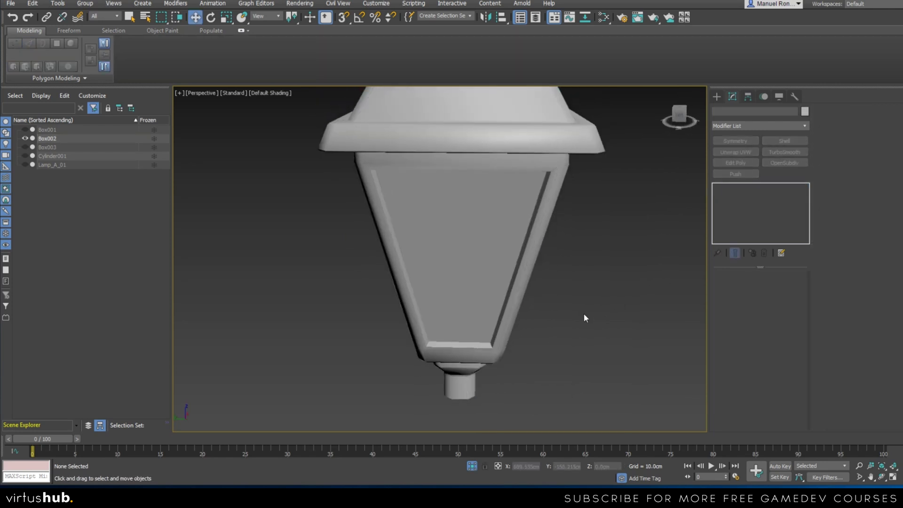
scroll(499, 312, down, 5)
alt+middle_drag(516, 301, 592, 306)
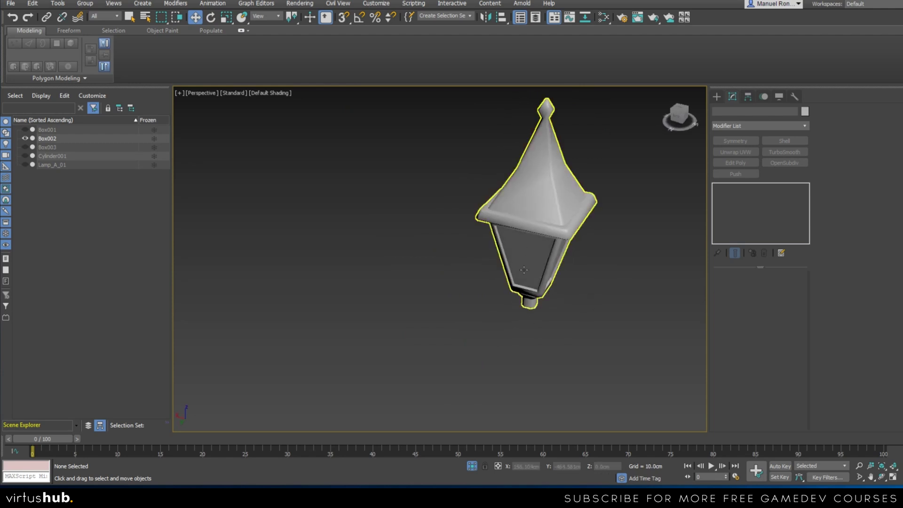
- Examine the isolated lantern's underside, end isolation to show the whole lamp post, and compare the central lantern's shading with the side lanterns
alt+middle_drag(586, 254, 586, 236)
scroll(487, 325, up, 3)
scroll(488, 347, up, 4)
scroll(519, 278, down, 4)
alt+middle_drag(519, 278, 504, 310)
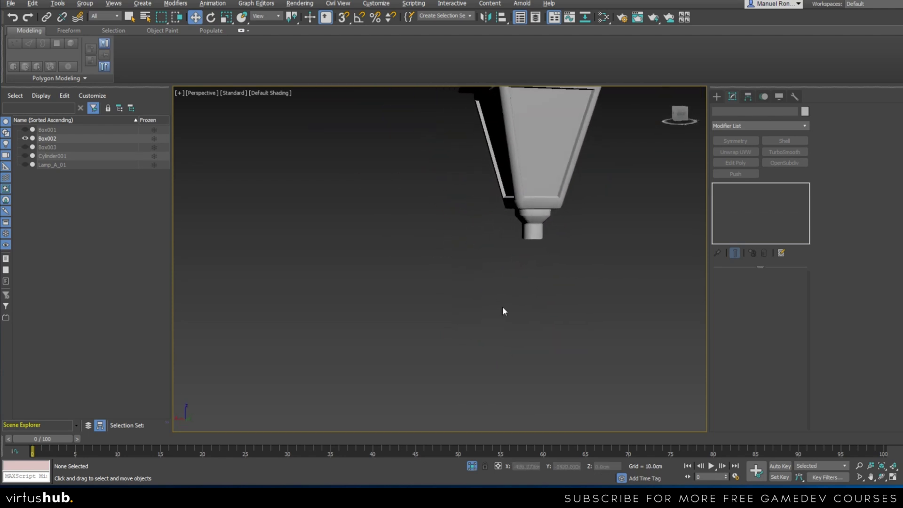
click(472, 467)
alt+middle_drag(465, 335, 485, 346)
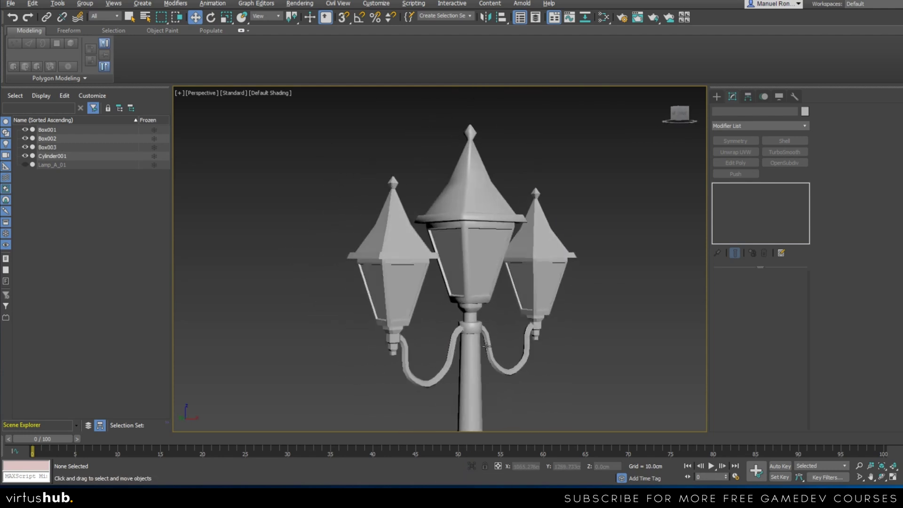
scroll(495, 284, up, 3)
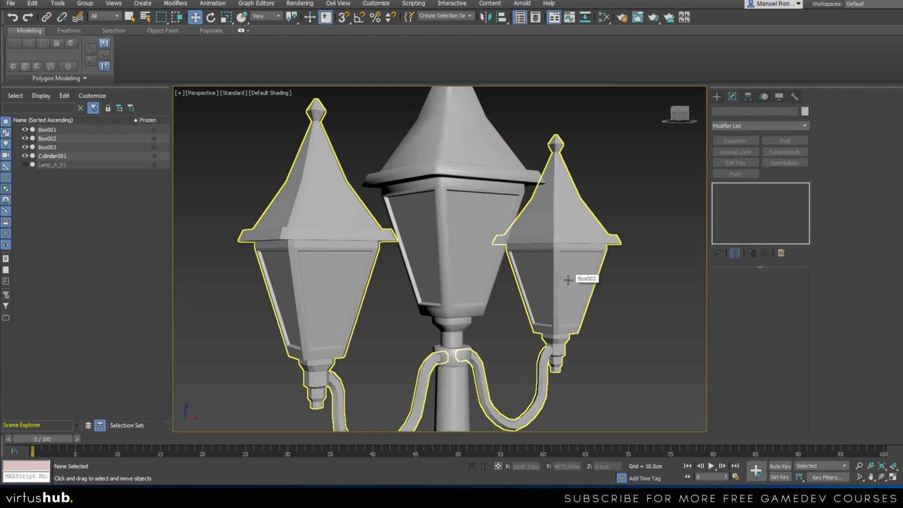
middle_drag(534, 368, 528, 298)
alt+middle_drag(547, 248, 535, 246)
- Select the side lantern object, go to its Editable Poly level below the Symmetry modifier, and isolate it
click(534, 246)
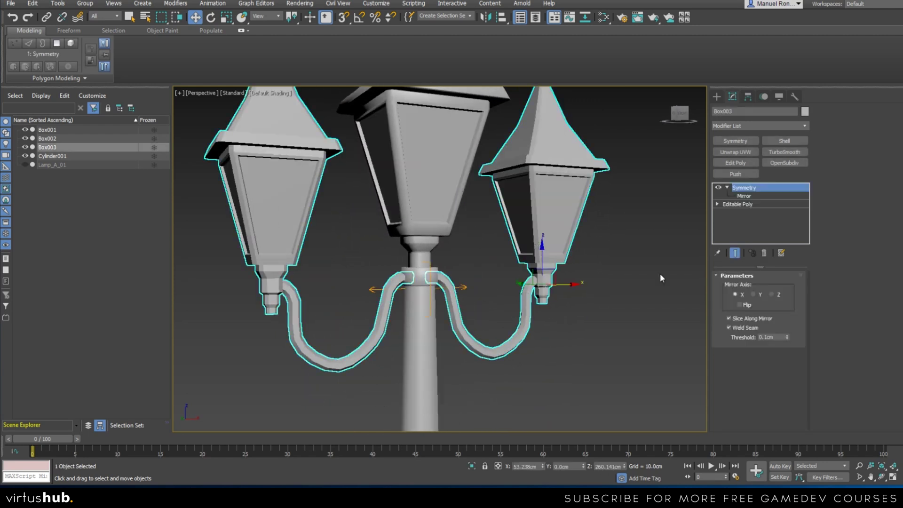
click(735, 207)
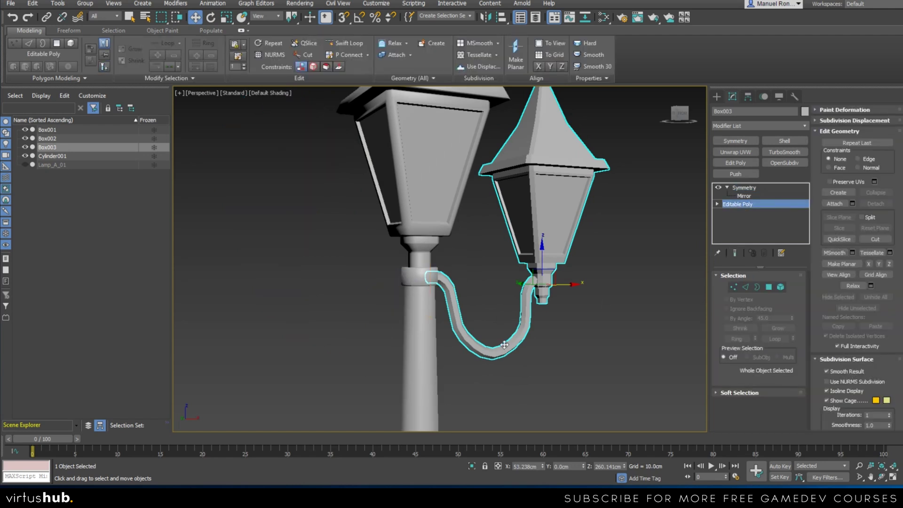
click(471, 466)
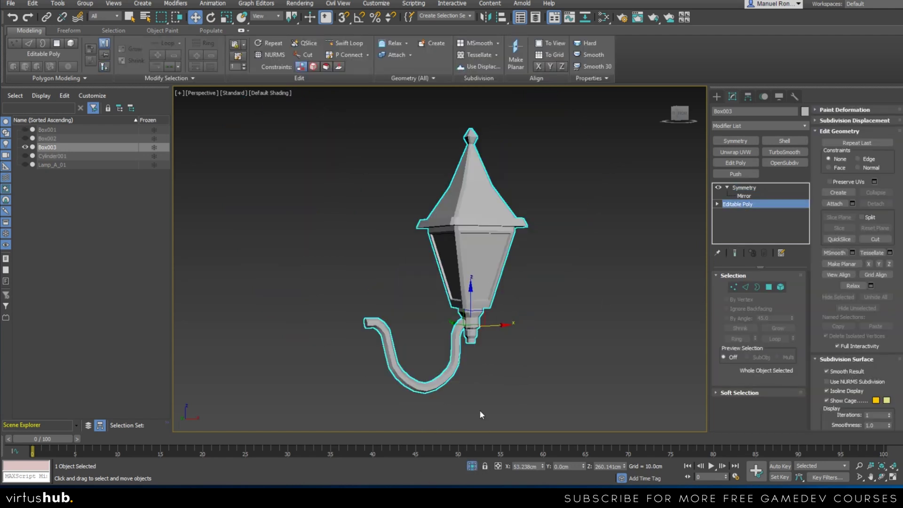
scroll(467, 226, up, 5)
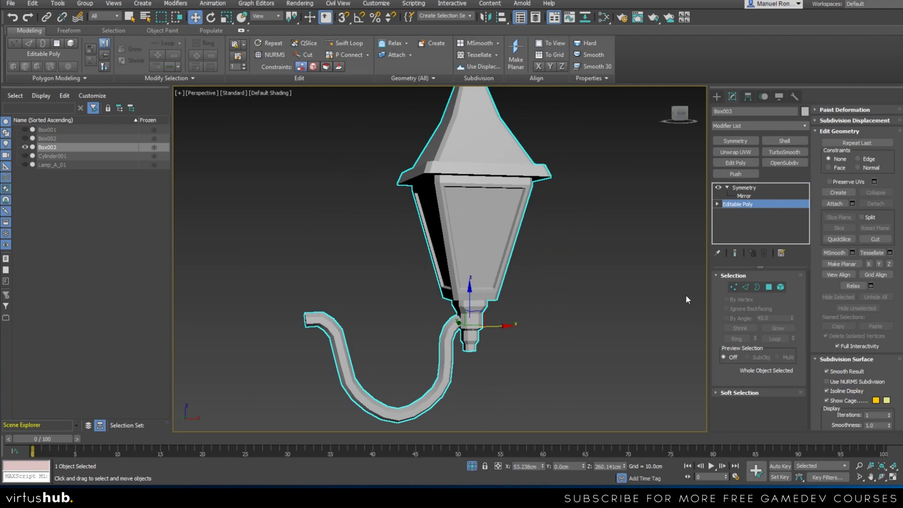
- Select the curved arm as an element and hide it so only the side lantern's body is shown
click(780, 287)
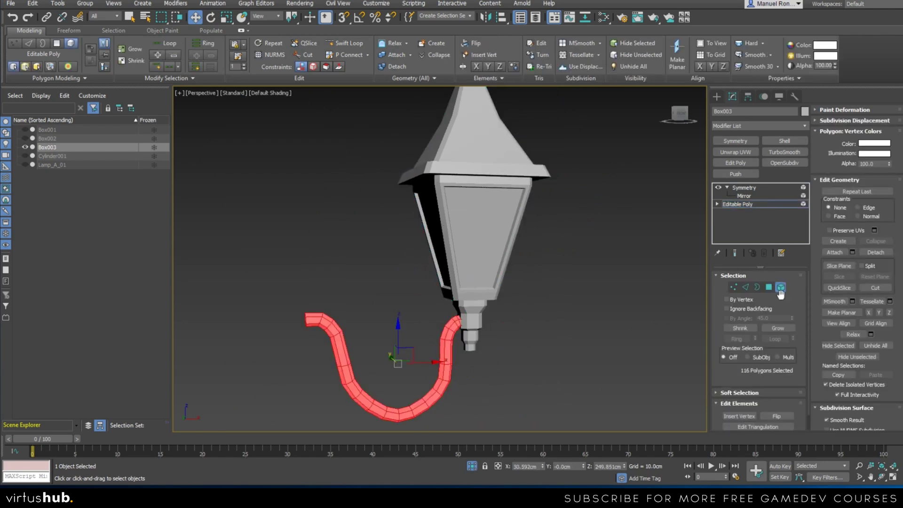
scroll(816, 312, down, 3)
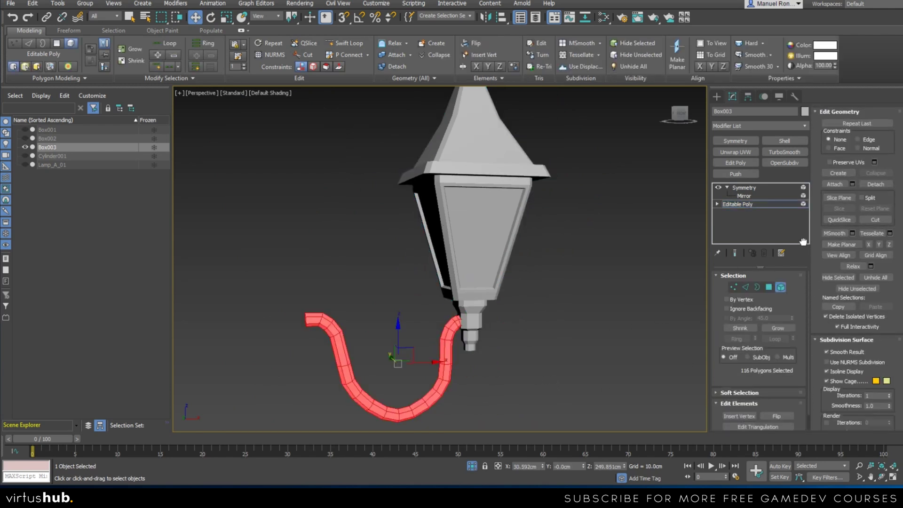
click(513, 378)
drag(416, 424, 426, 433)
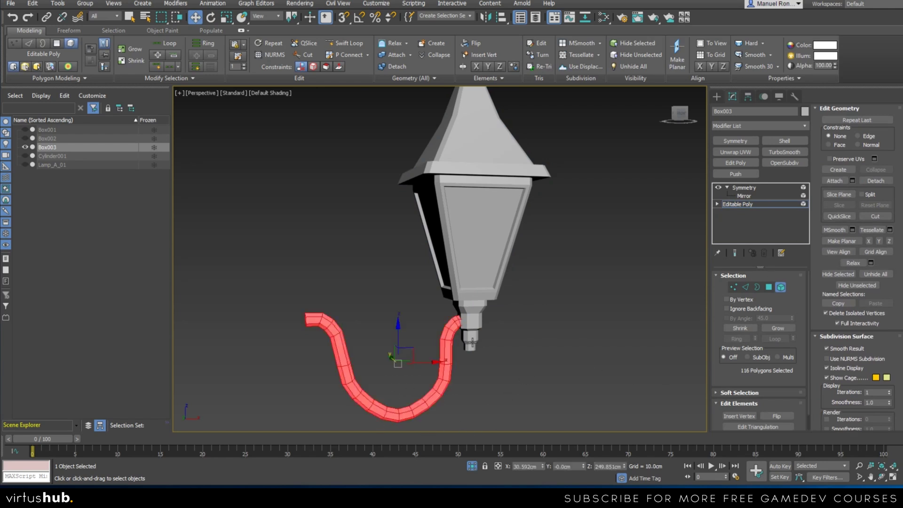
click(833, 274)
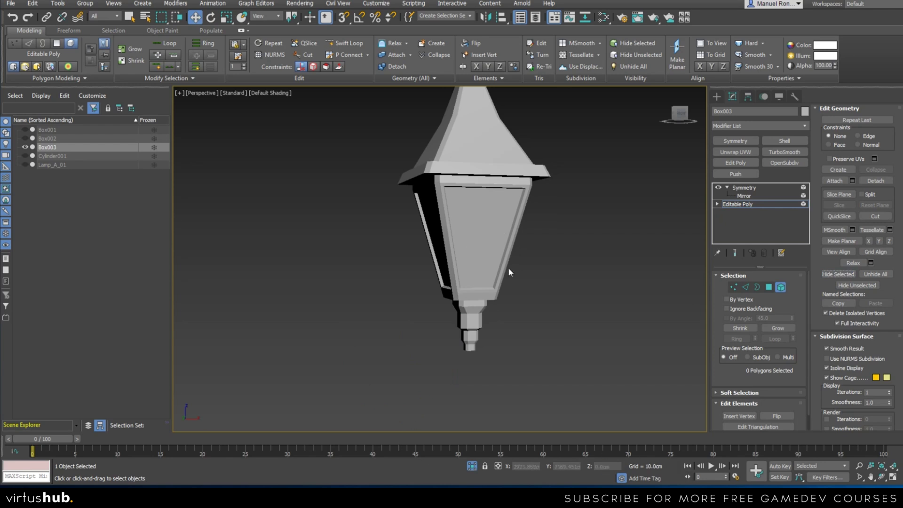
- Clear the smoothing groups of all visible lantern polygons, assign them to smoothing group 1, and deselect them to check the shading
click(769, 287)
alt+middle_drag(558, 208, 538, 258)
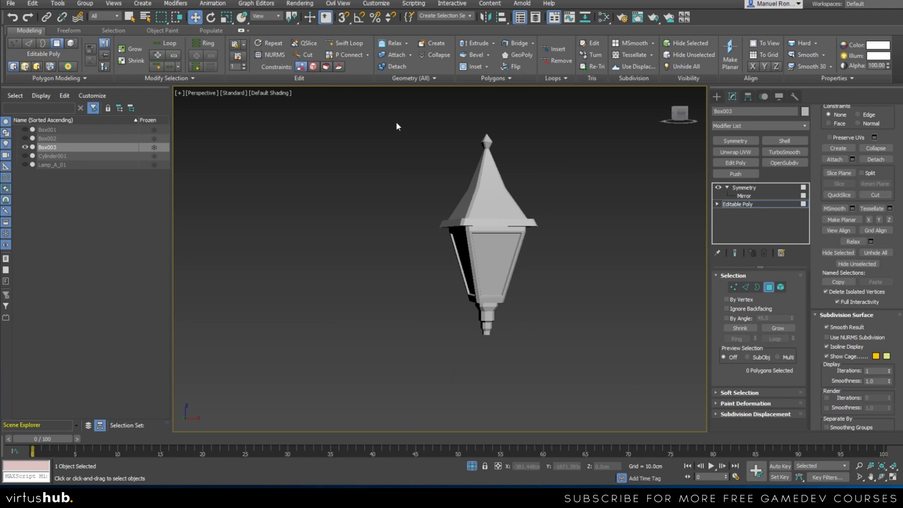
key(ctrl+a)
scroll(537, 327, up, 4)
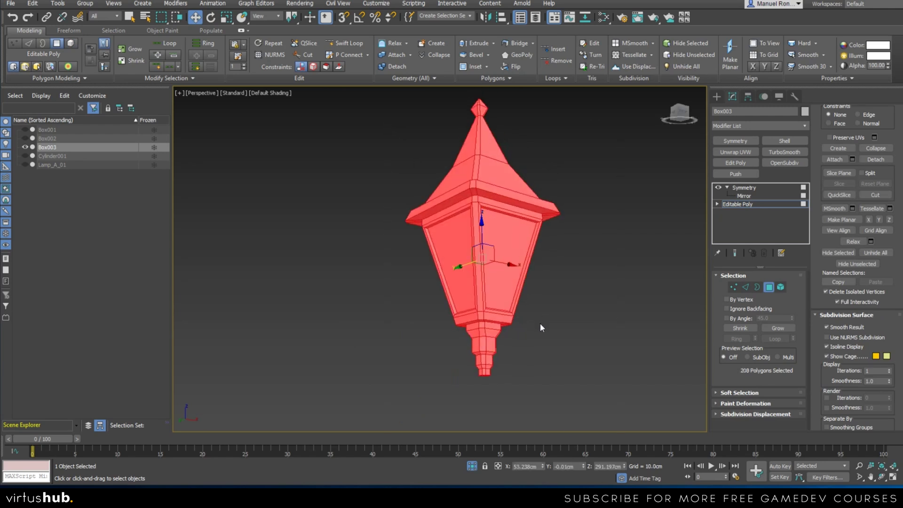
scroll(824, 341, down, 10)
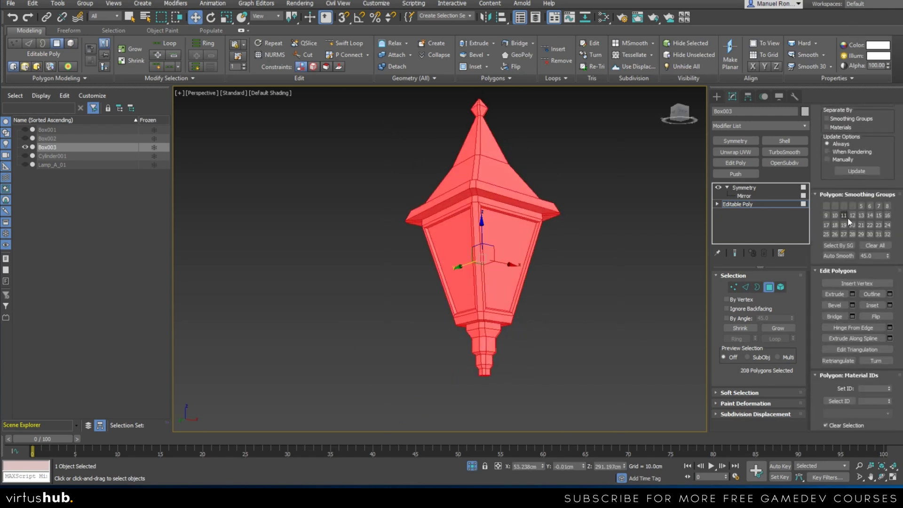
click(873, 244)
click(826, 206)
click(578, 327)
scroll(500, 275, up, 3)
alt+middle_drag(502, 316, 458, 197)
alt+middle_drag(495, 341, 521, 314)
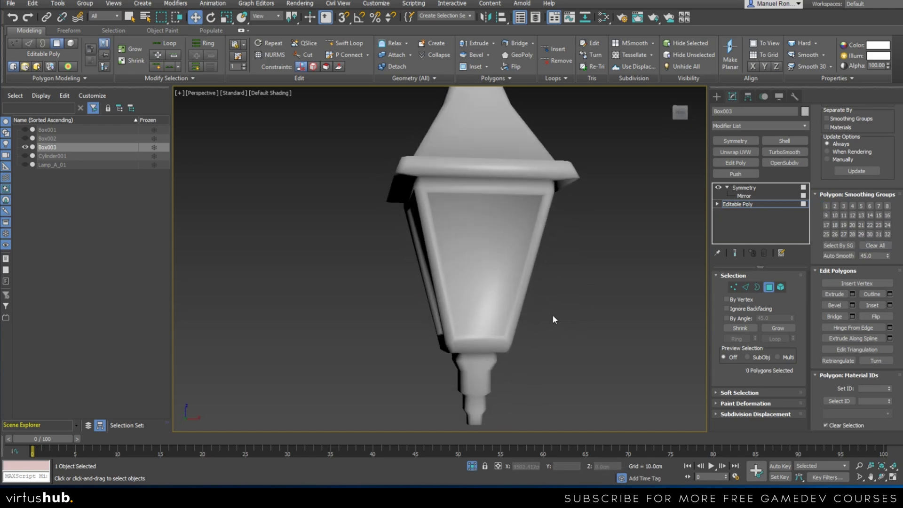
- Select the four glass panels, clear their smoothing group and assign them to smoothing group 2
click(470, 269)
alt+middle_drag(470, 269, 484, 301)
ctrl+click(447, 254)
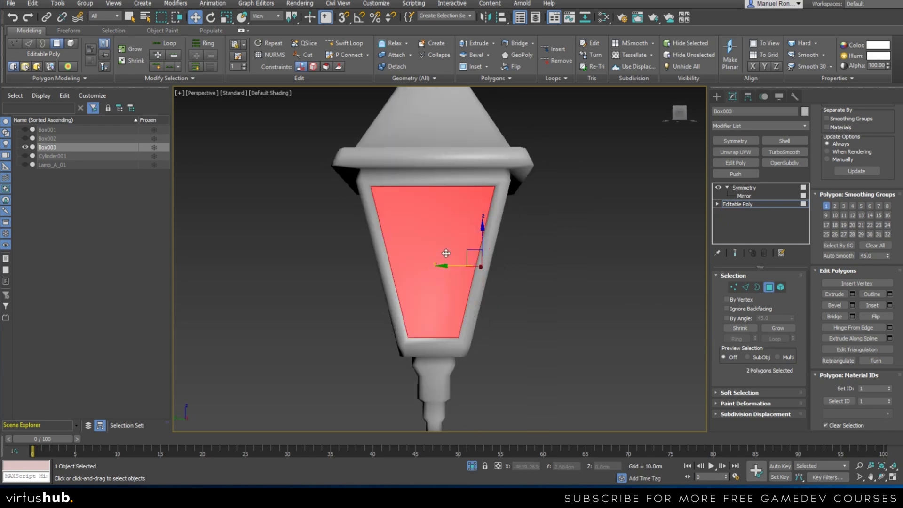
alt+middle_drag(447, 254, 457, 290)
ctrl+click(425, 256)
alt+middle_drag(384, 297, 480, 294)
ctrl+click(425, 261)
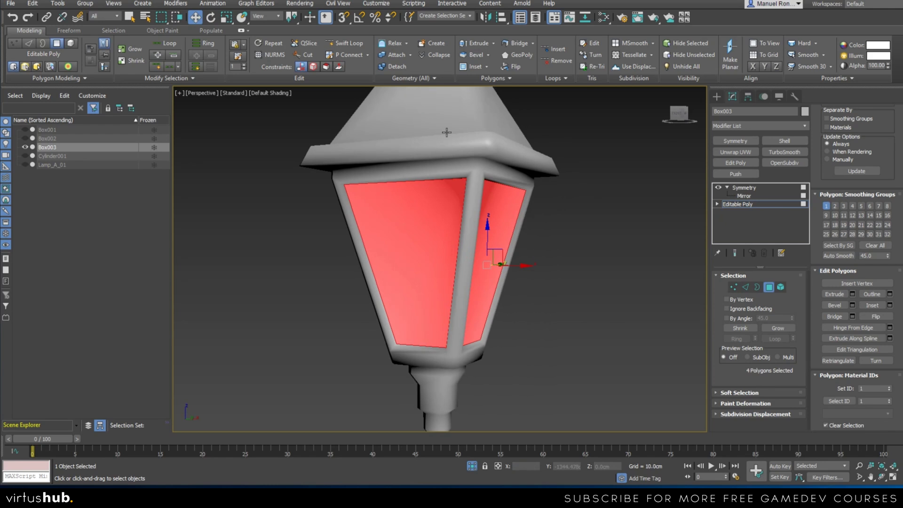
click(874, 244)
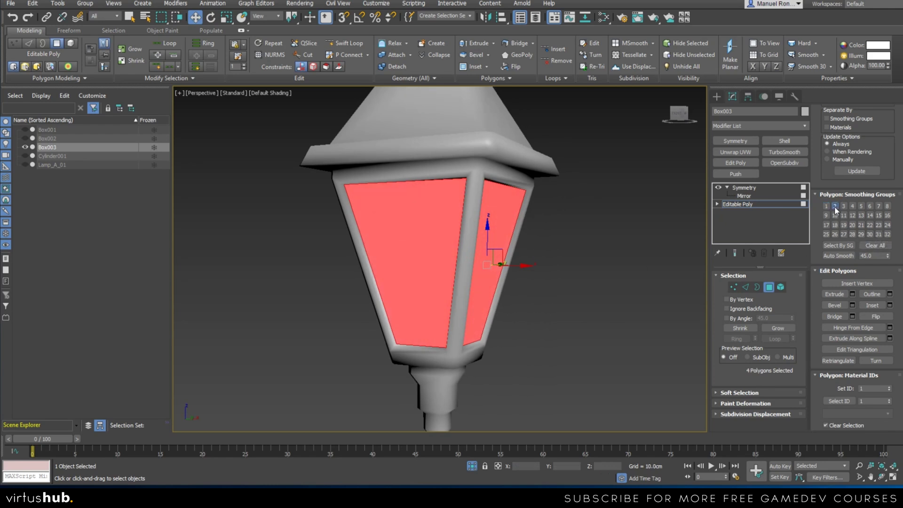
click(602, 300)
- Select the upper and lower inner frame strips around all four glass panels and assign them to smoothing group 3
alt+middle_drag(602, 301, 540, 314)
click(478, 155)
alt+middle_drag(470, 177, 433, 271)
ctrl+click(432, 269)
alt+middle_drag(554, 282, 426, 266)
ctrl+click(491, 320)
alt+middle_drag(491, 321, 465, 123)
ctrl+click(481, 100)
ctrl+click(424, 109)
ctrl+click(458, 285)
ctrl+click(434, 300)
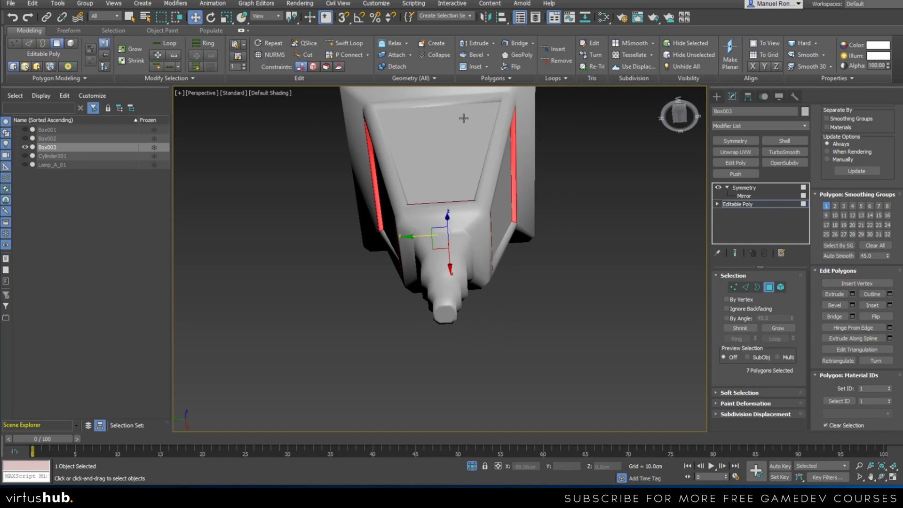
ctrl+click(458, 104)
alt+middle_drag(633, 242, 691, 274)
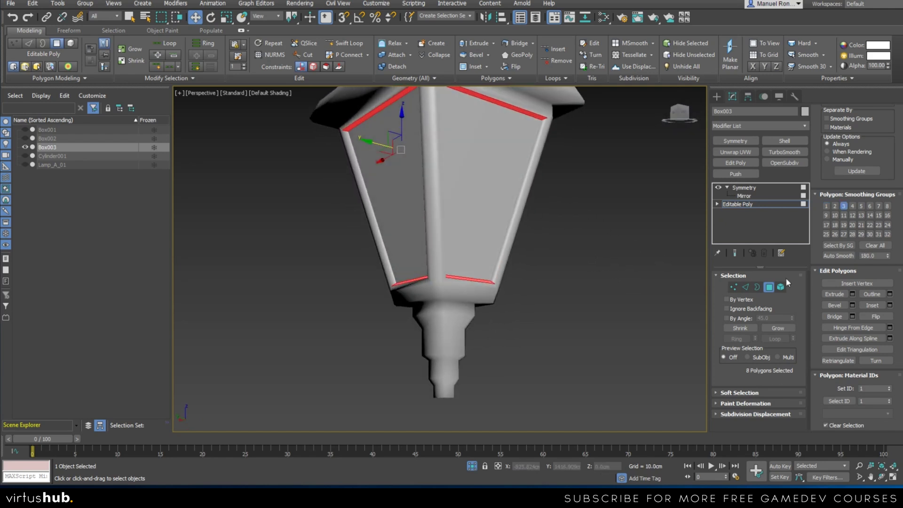
- Select four of the slanted vertical inner frame strips beside the glass panels and assign them to smoothing group 4
alt+middle_drag(391, 267, 505, 312)
scroll(444, 266, up, 2)
click(512, 274)
alt+middle_drag(512, 274, 386, 287)
ctrl+click(421, 251)
ctrl+click(490, 277)
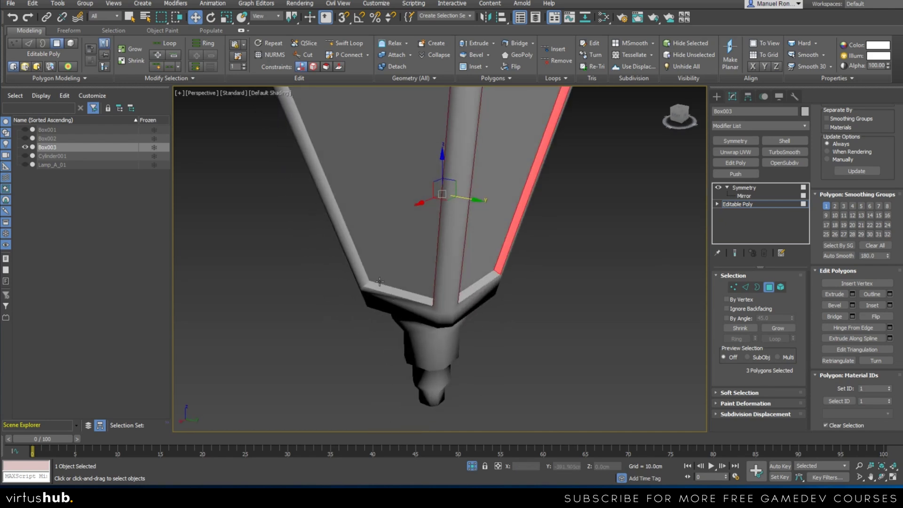
ctrl+click(357, 255)
alt+middle_drag(356, 255, 411, 284)
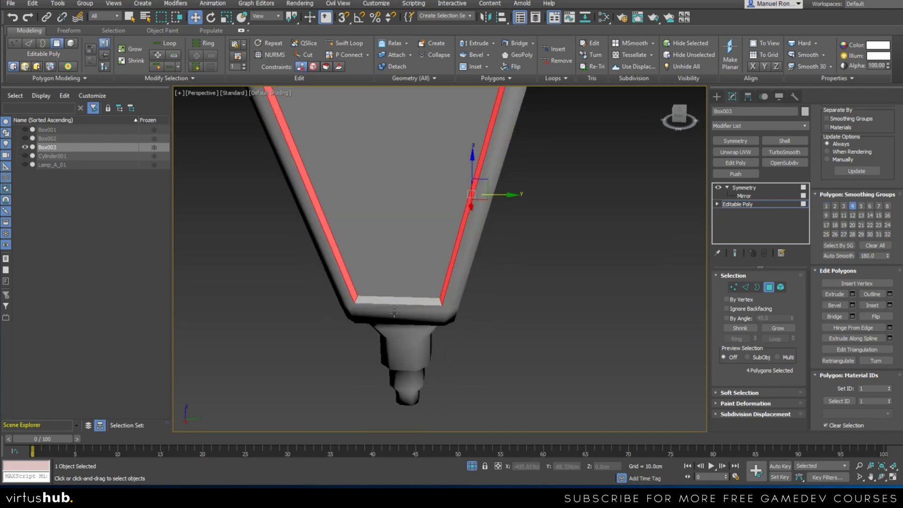
- Separate the remaining vertical inner frame strips beside the glass panels from smoothing group 1, one panel at a time, and deselect them
scroll(360, 306, down, 1)
alt+middle_drag(360, 305, 356, 261)
scroll(432, 278, up, 2)
click(433, 280)
ctrl+click(355, 258)
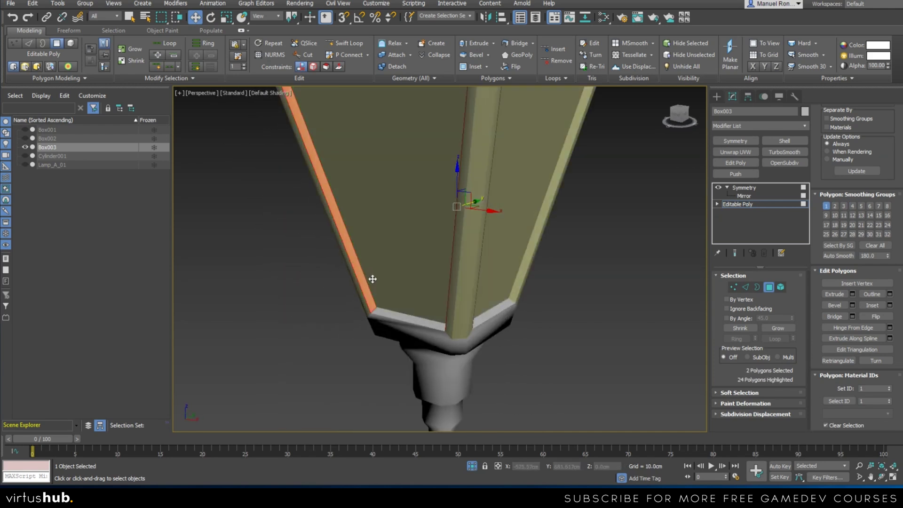
scroll(385, 295, down, 5)
alt+middle_drag(385, 296, 349, 313)
scroll(406, 320, up, 6)
click(437, 323)
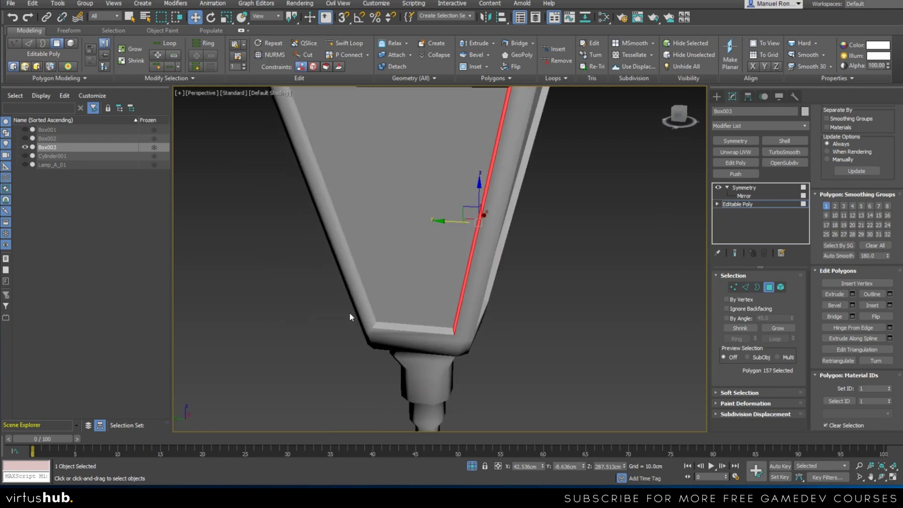
ctrl+click(367, 302)
scroll(381, 305, down, 5)
click(478, 323)
- Switch to edge editing and chamfer the lower outer edge loop at the base of the lantern's frame by 0.2 cm
alt+middle_drag(478, 323, 541, 309)
scroll(399, 346, up, 5)
right_click(506, 327)
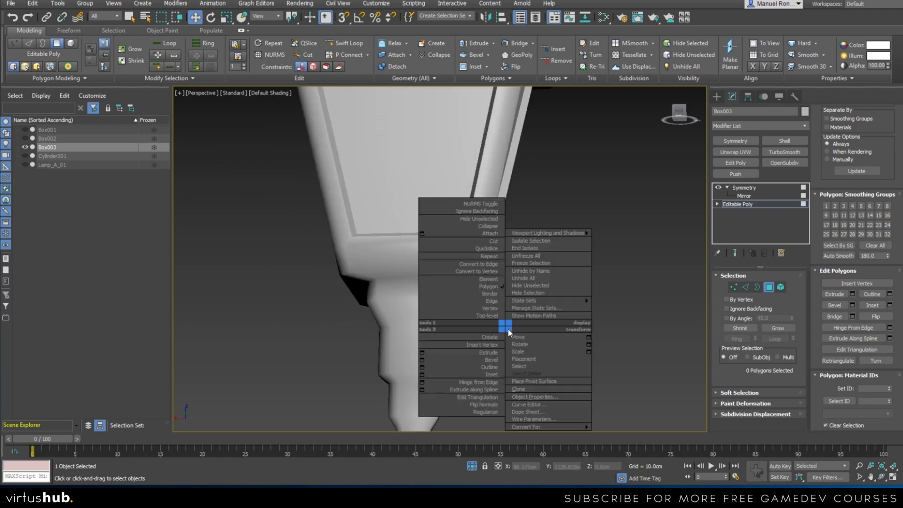
click(595, 343)
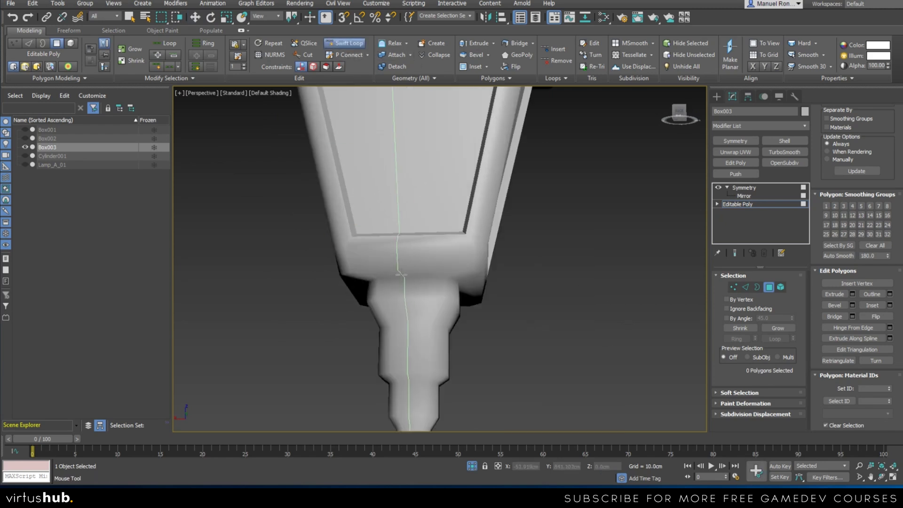
scroll(412, 275, up, 3)
click(750, 287)
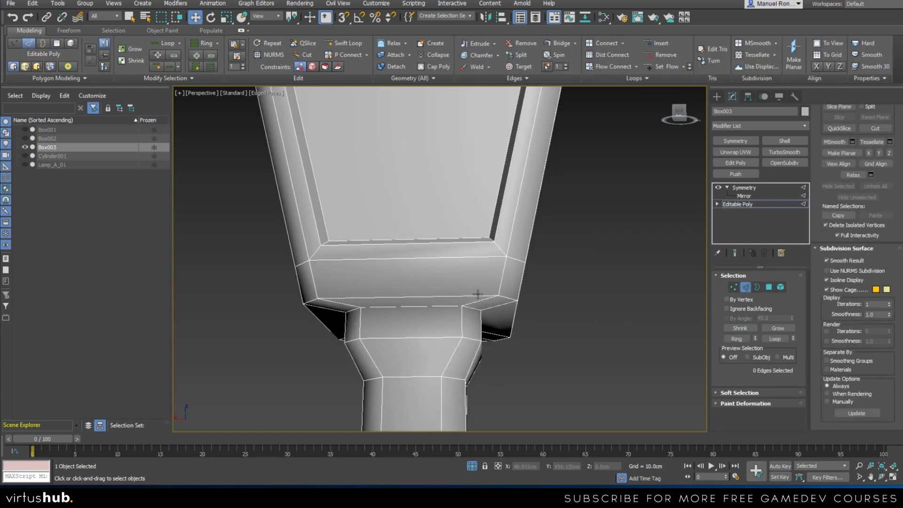
double_click(479, 296)
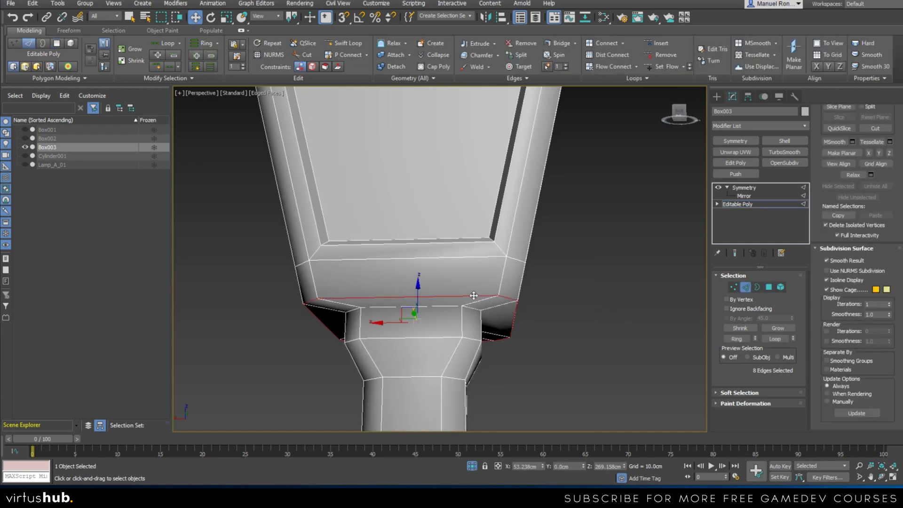
click(497, 54)
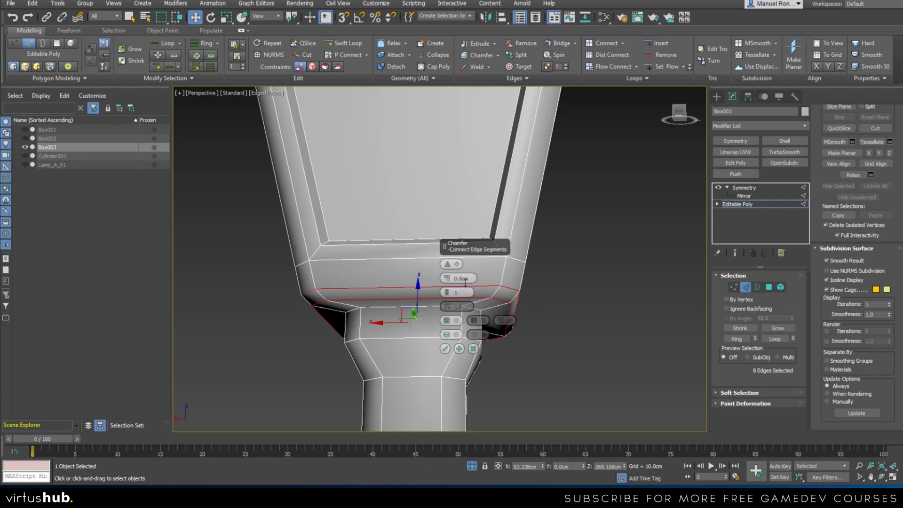
text(0.2)
key(Return)
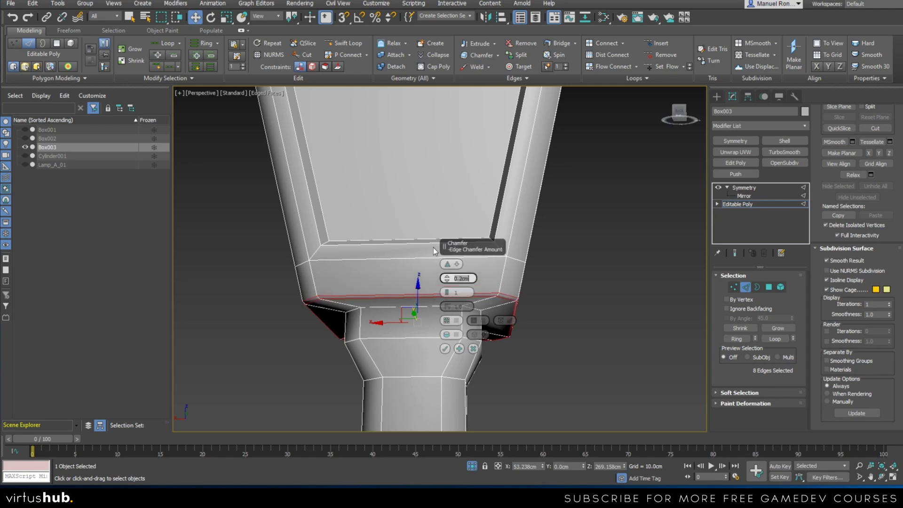
click(445, 348)
- Apply the same chamfer to the edge loop around the widest part of the collar beneath the frame
double_click(427, 337)
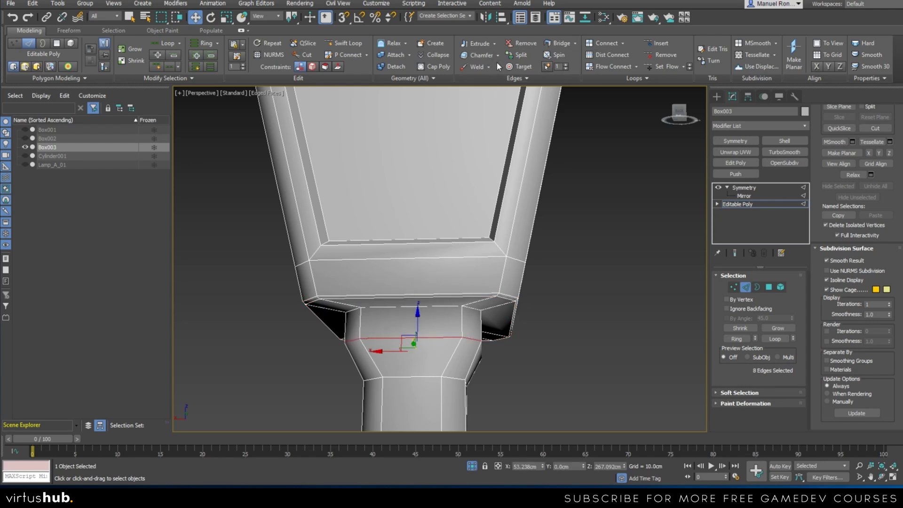
click(489, 67)
click(445, 348)
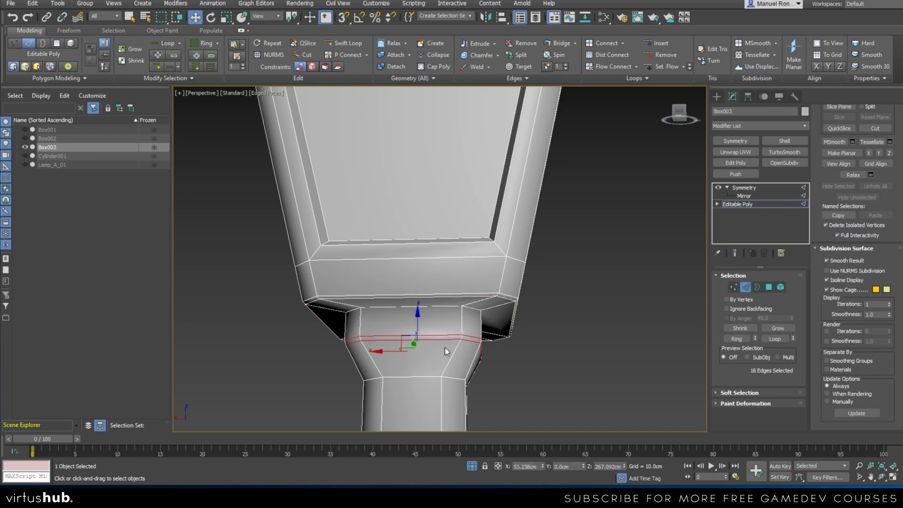
- Use Swift Loop to add supporting loops on both sides of the junction between the collar's top and the frame's underside
middle_drag(410, 374, 422, 273)
scroll(391, 162, up, 2)
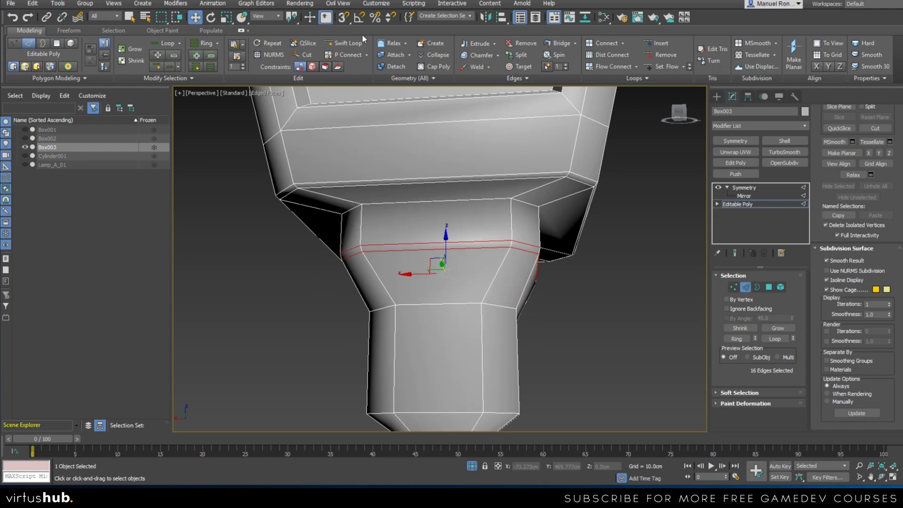
click(348, 43)
click(354, 203)
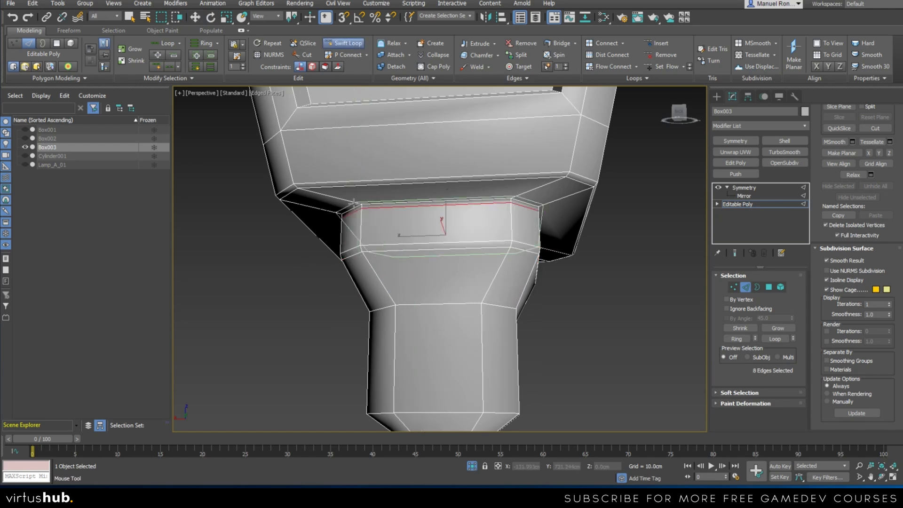
click(353, 201)
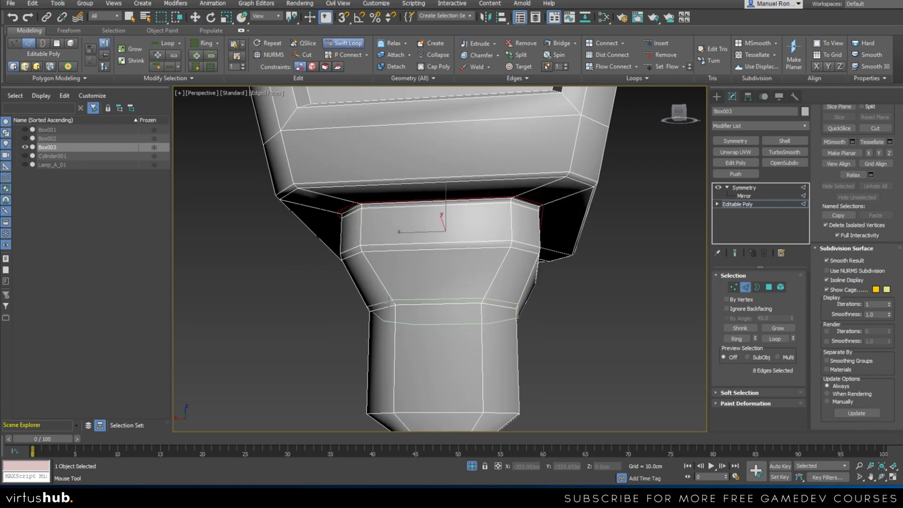
- Use Swift Loop to add supporting loops on both sides of the junction between the collar's taper and the straight section below
click(389, 303)
scroll(397, 330, down, 5)
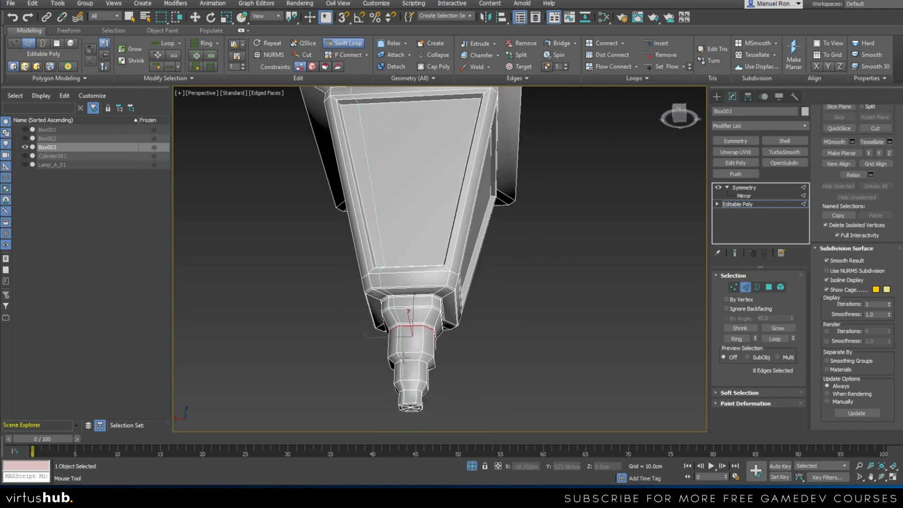
scroll(404, 355, up, 5)
click(390, 330)
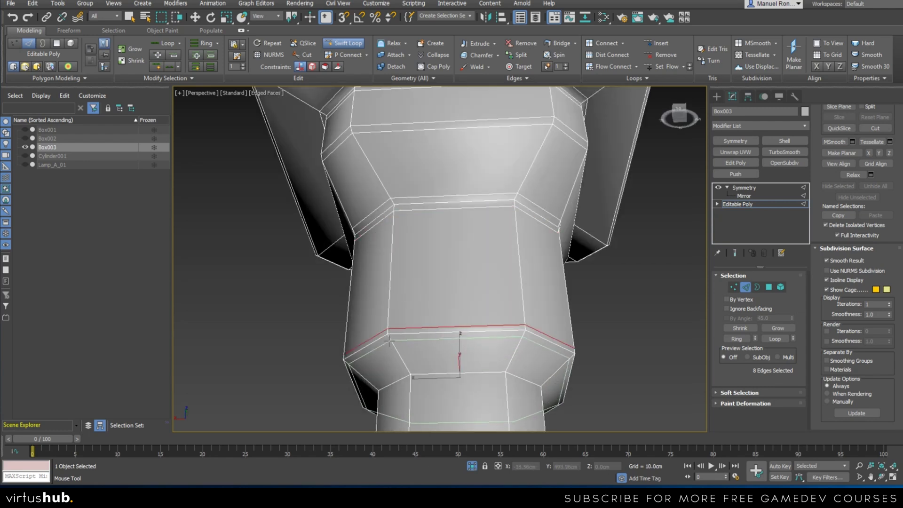
click(390, 341)
key(ctrl+z)
key(ctrl+z)
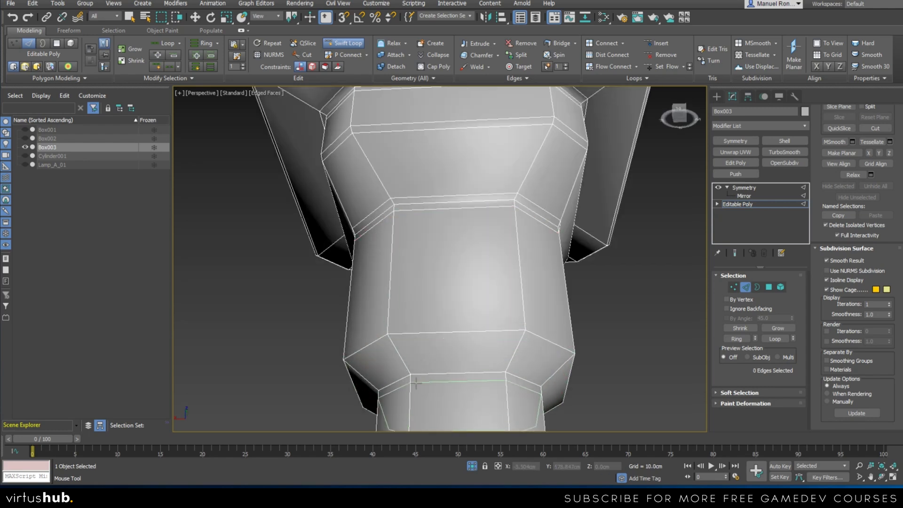
- Add supporting loops around the junction beneath the first straight section, and chamfer that section's lower outer edge loop by 0.2 cm
click(462, 370)
key(w)
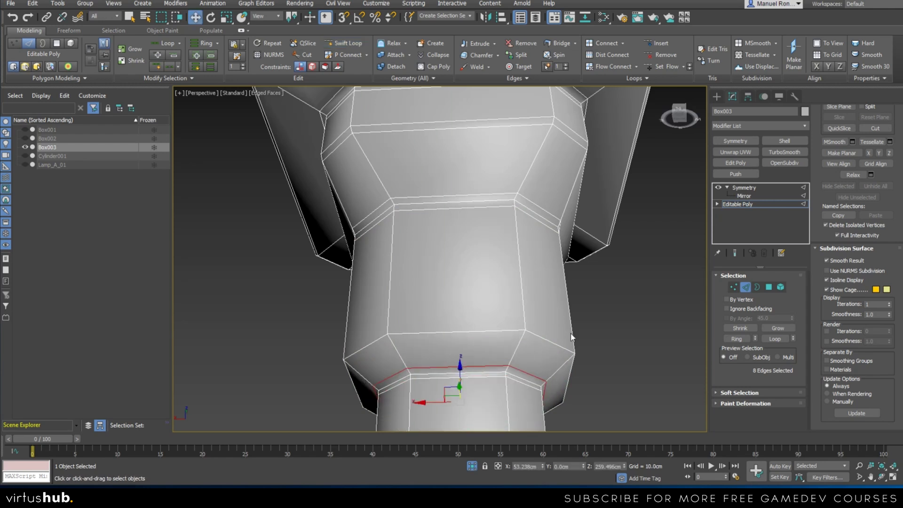
double_click(514, 331)
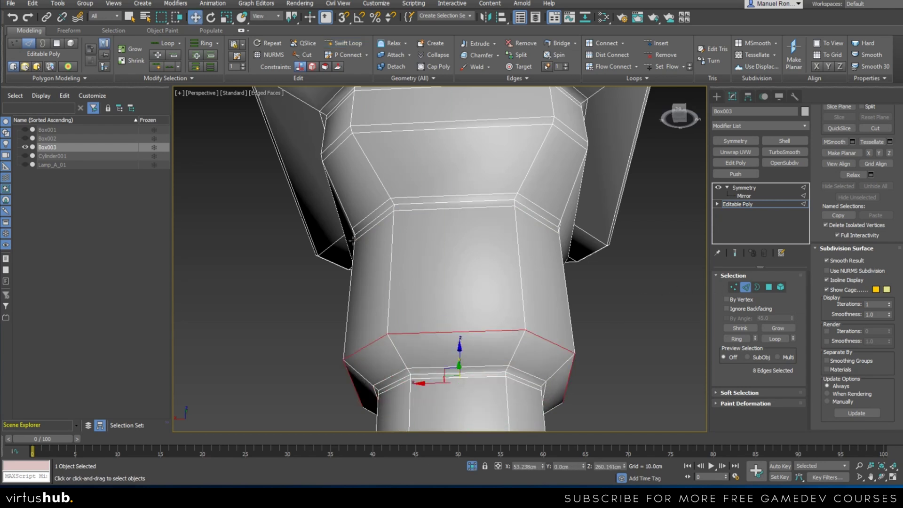
click(494, 67)
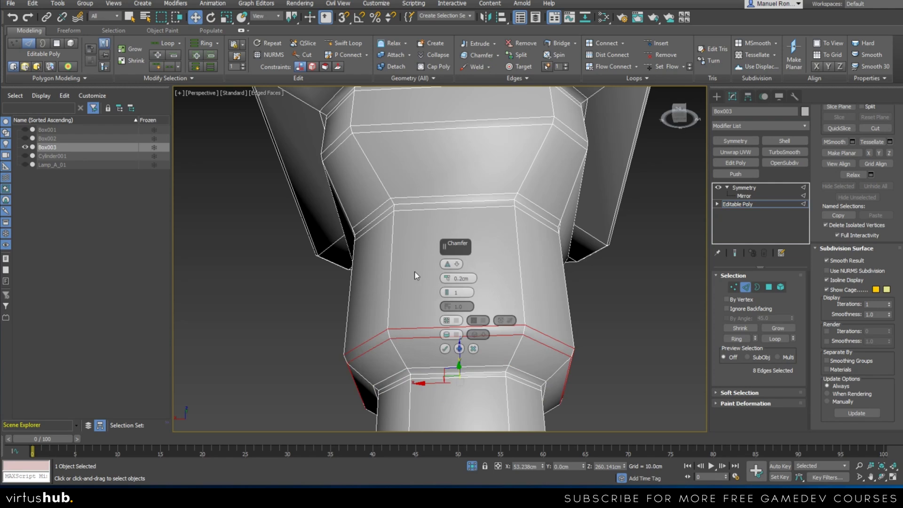
click(446, 349)
scroll(445, 350, down, 5)
middle_drag(444, 350, 461, 292)
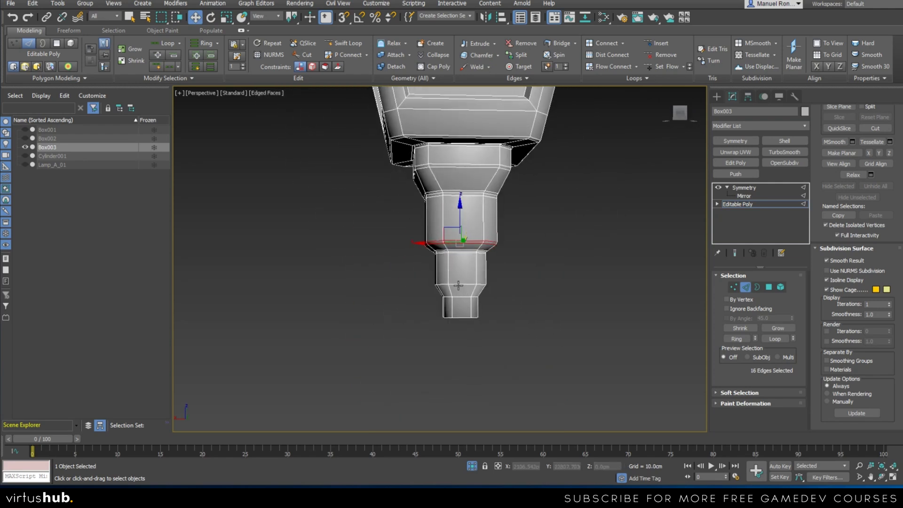
- Hide the edge display and examine the shading around the chamfered lower edge and the supported junction beneath it
scroll(462, 292, up, 4)
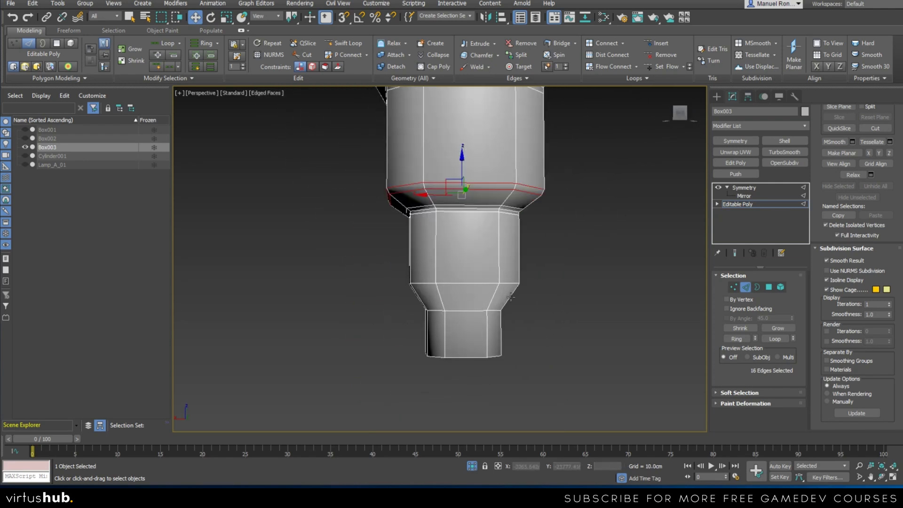
middle_drag(447, 276, 455, 309)
scroll(456, 306, up, 4)
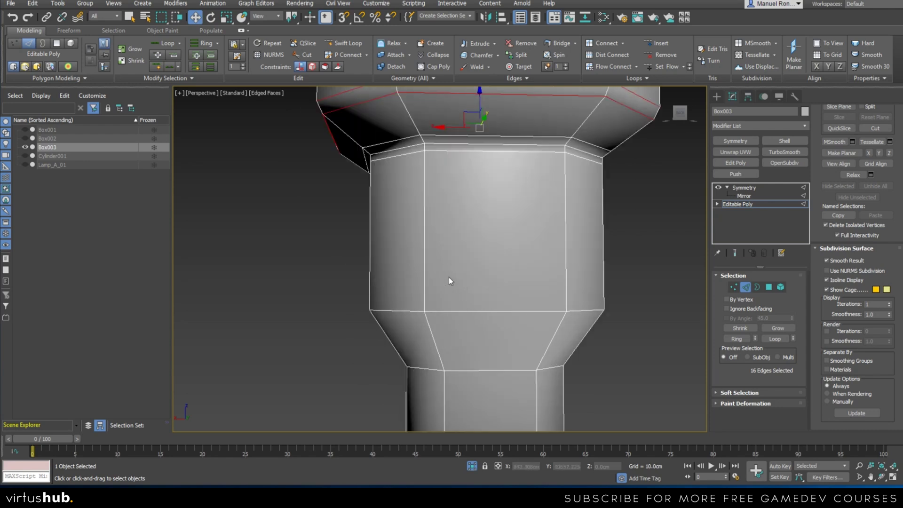
scroll(460, 271, down, 4)
alt+middle_drag(460, 271, 442, 242)
scroll(435, 218, up, 4)
scroll(437, 256, up, 2)
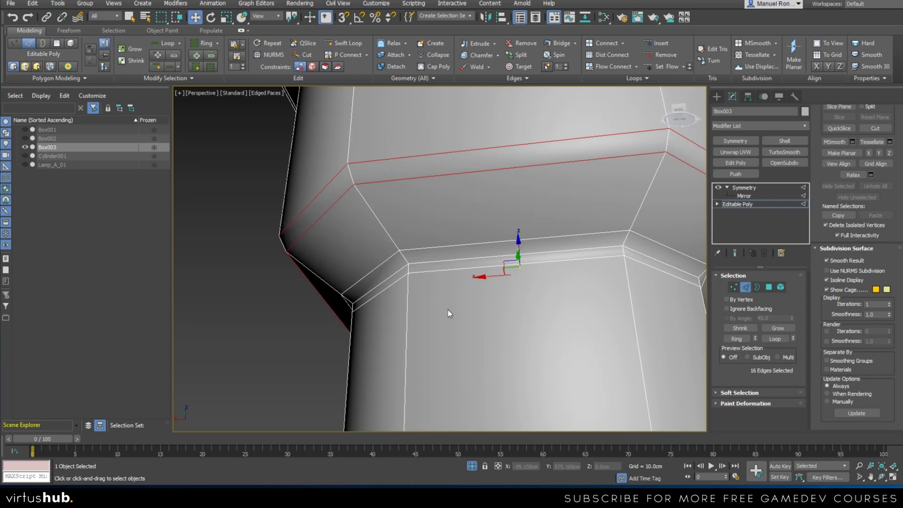
key(F4)
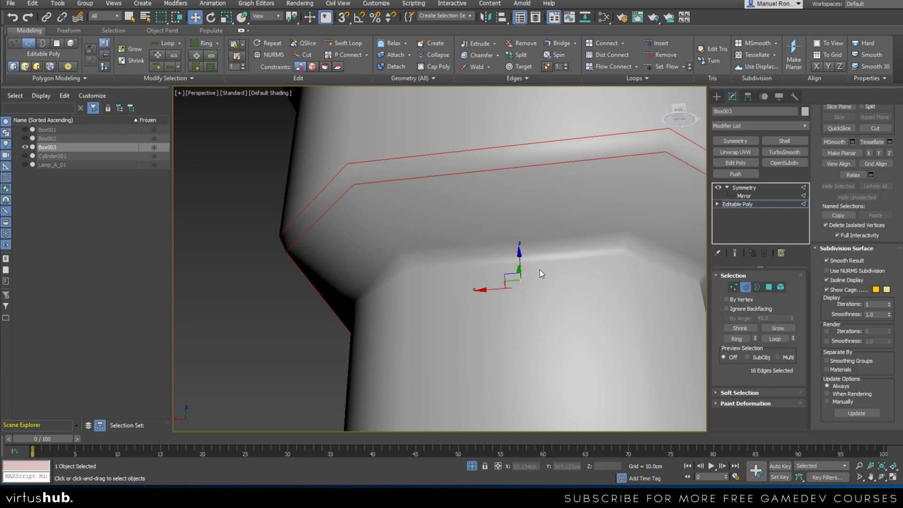
- Remove the two supporting edge loops around the junction beneath the first straight section to compare its shading
double_click(567, 257)
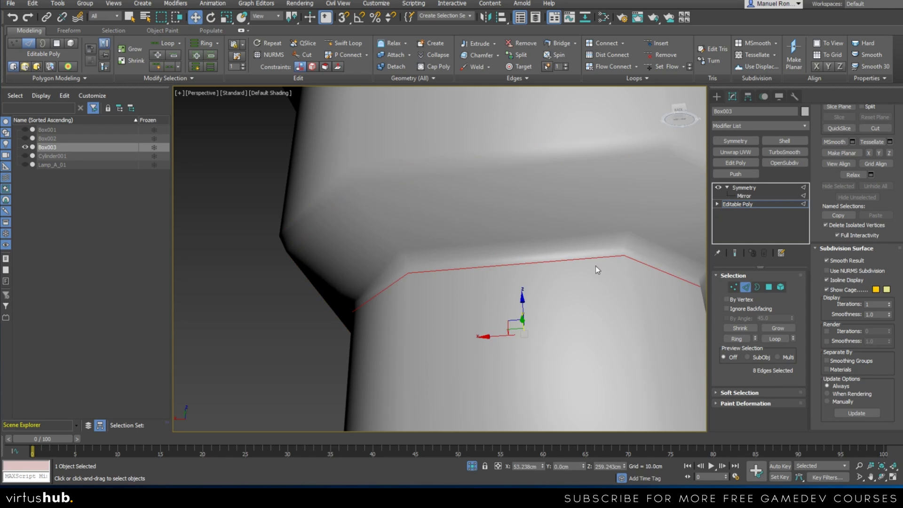
ctrl+double_click(567, 234)
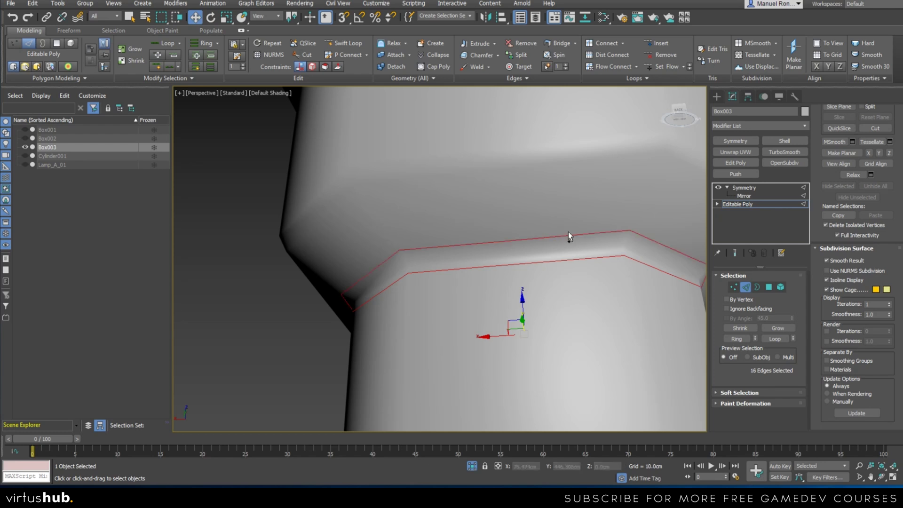
key(ctrl+BackSpace)
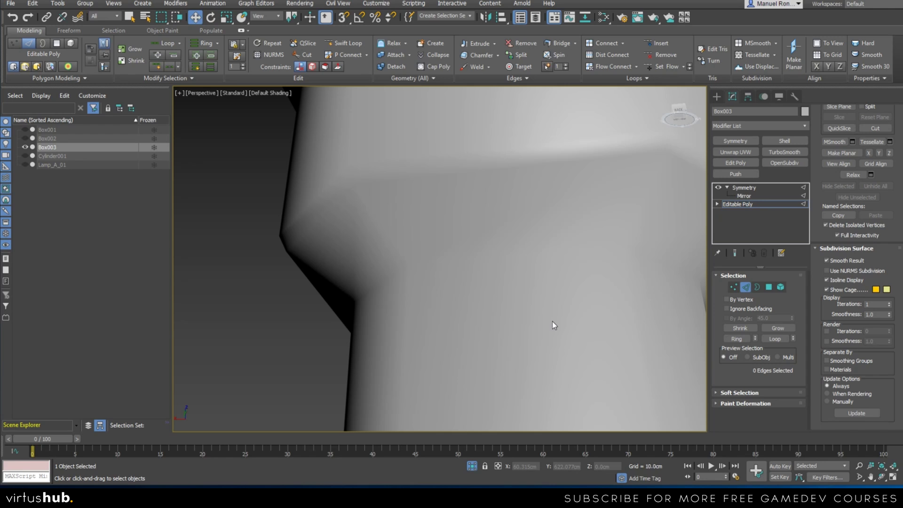
- Show the edges again and use Swift Loop to restore the supporting loops on both sides of that junction
click(345, 43)
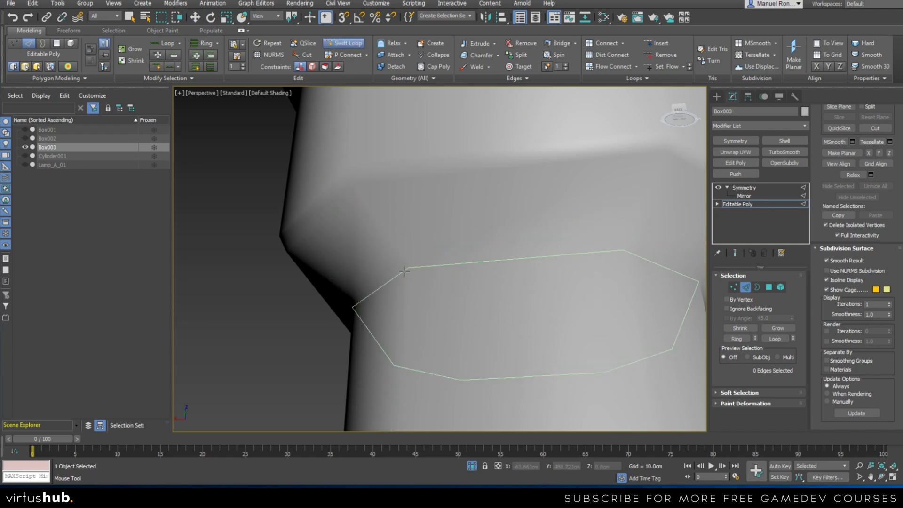
key(F4)
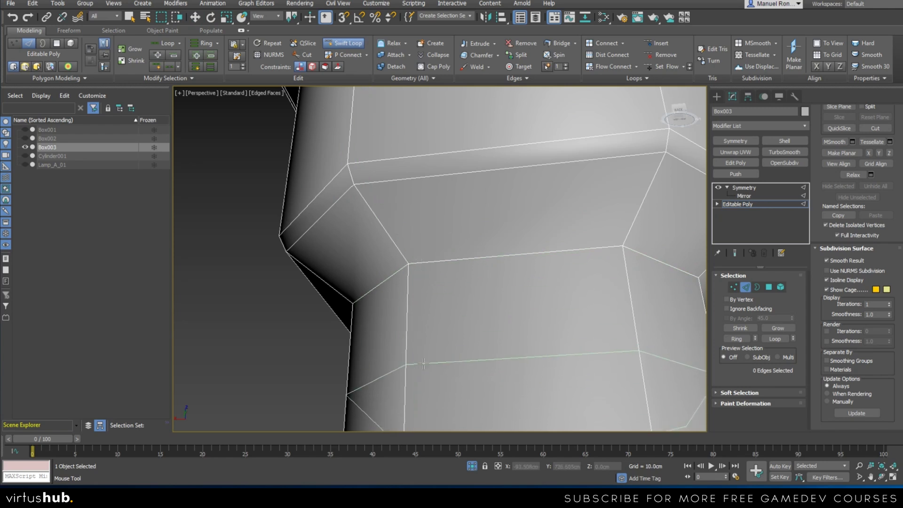
click(407, 273)
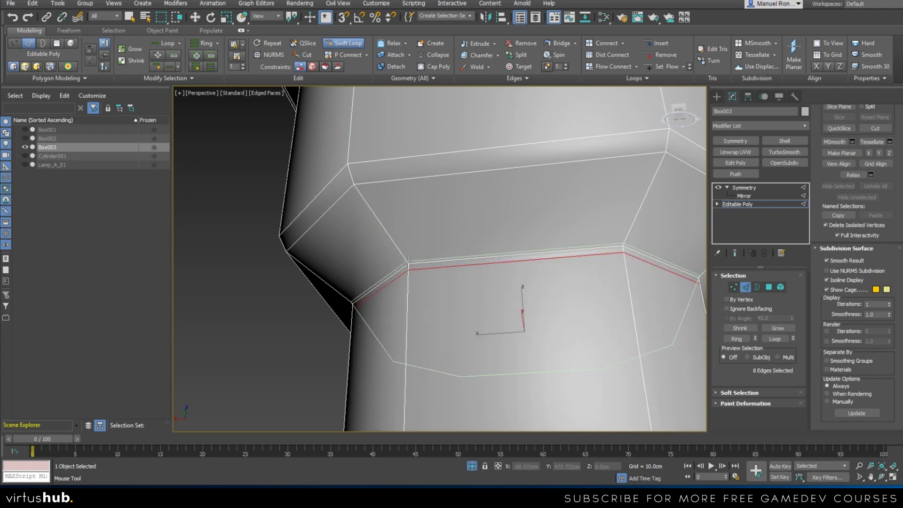
- Chamfer the lower outer edge loop of the second straight section by 0.1 cm
scroll(456, 274, down, 5)
scroll(470, 314, up, 2)
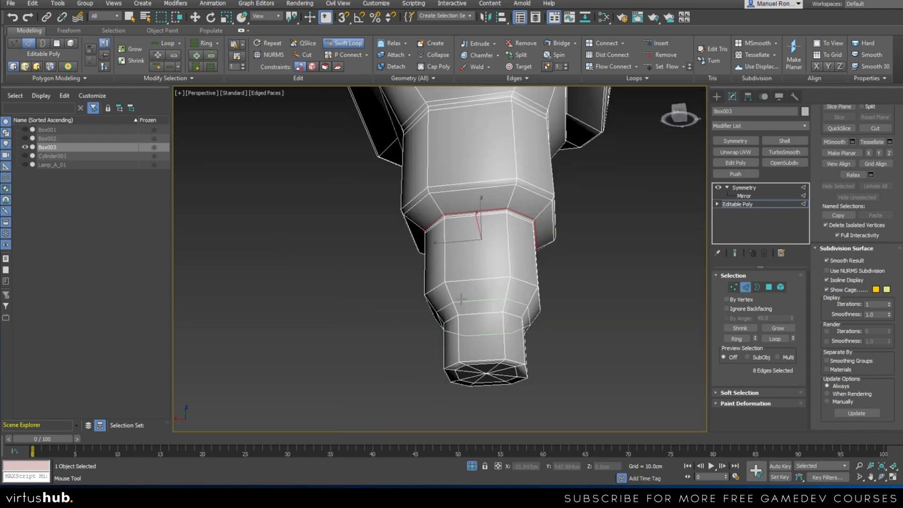
right_click(502, 290)
double_click(501, 278)
click(497, 55)
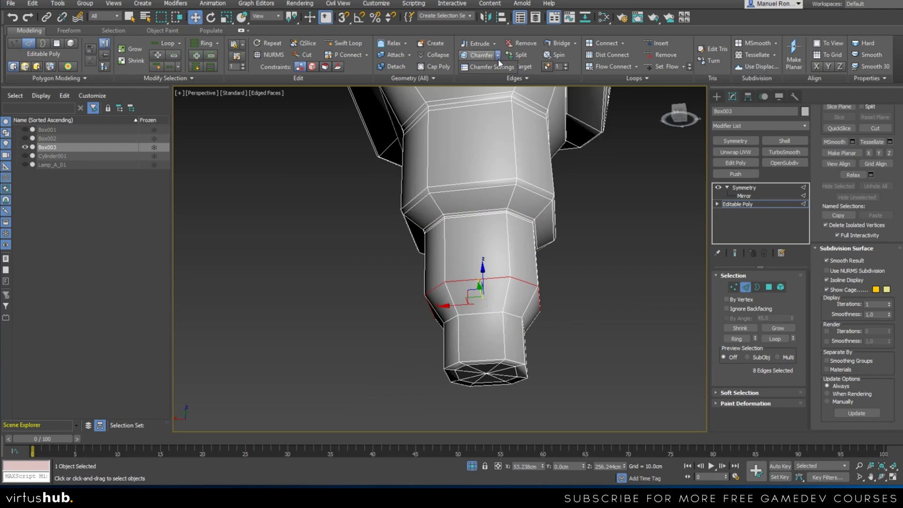
click(490, 66)
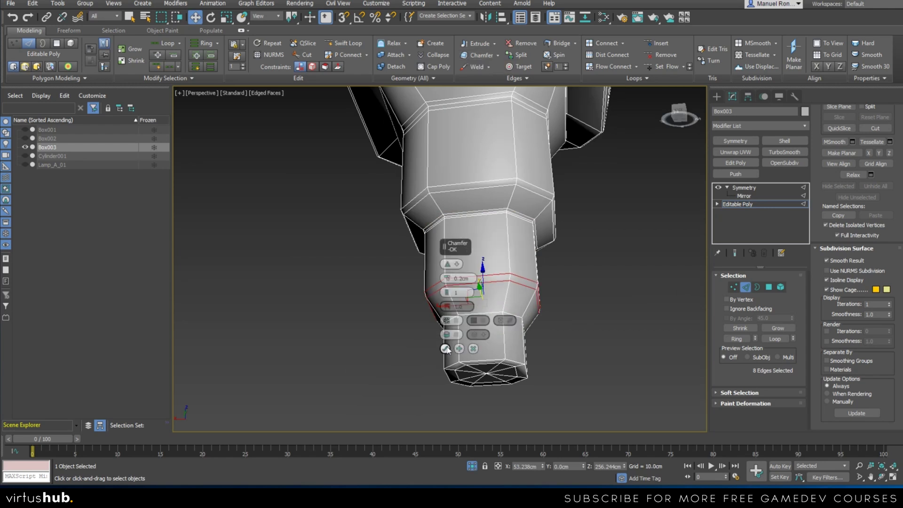
double_click(470, 279)
text(0.1)
key(Return)
click(446, 349)
- Chamfer the outer edge loop around the lantern's bottom end by 0.1 cm
scroll(454, 349, up, 5)
double_click(481, 362)
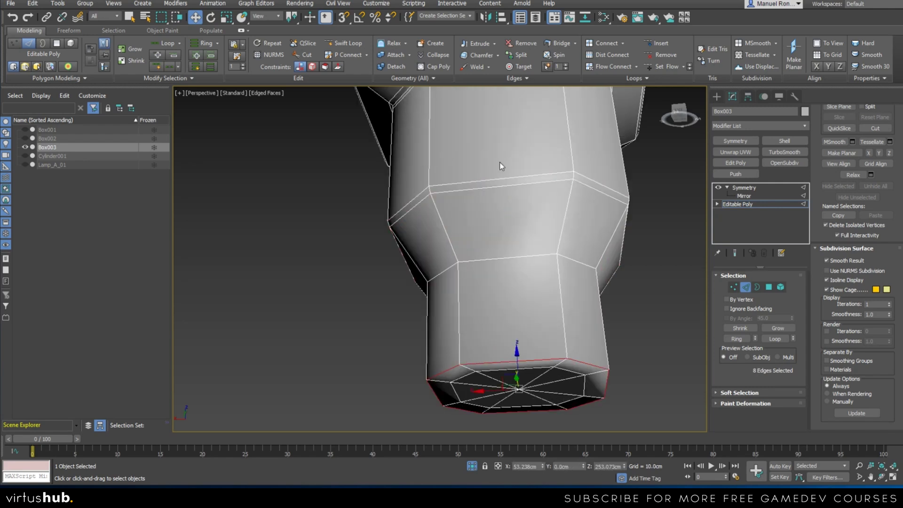
alt+middle_drag(503, 99, 479, 290)
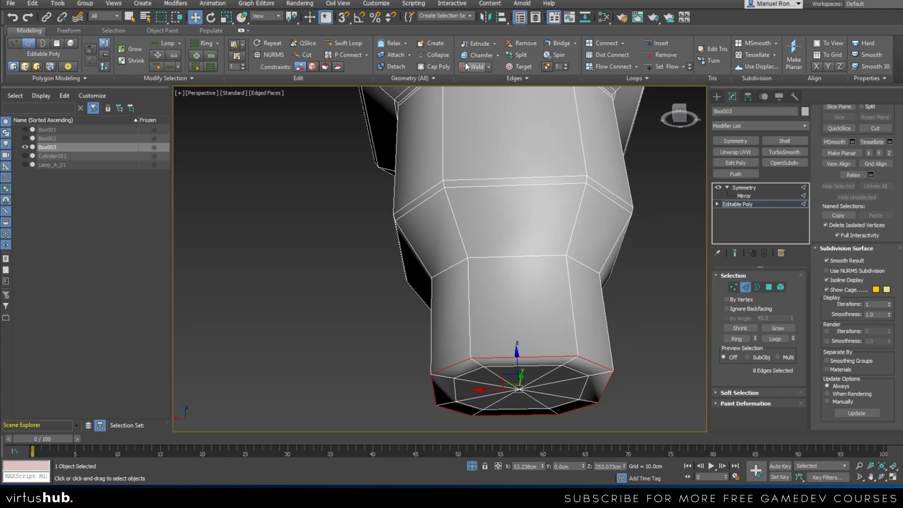
shift+click(489, 55)
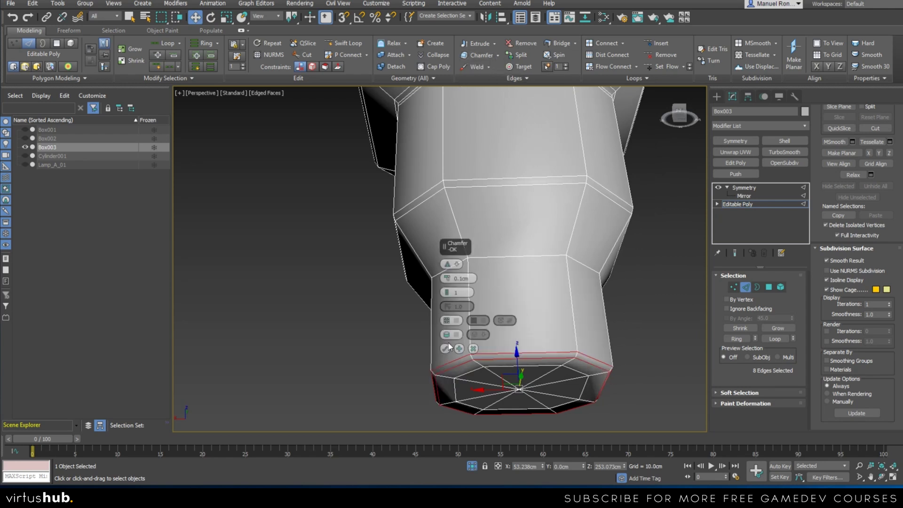
click(445, 348)
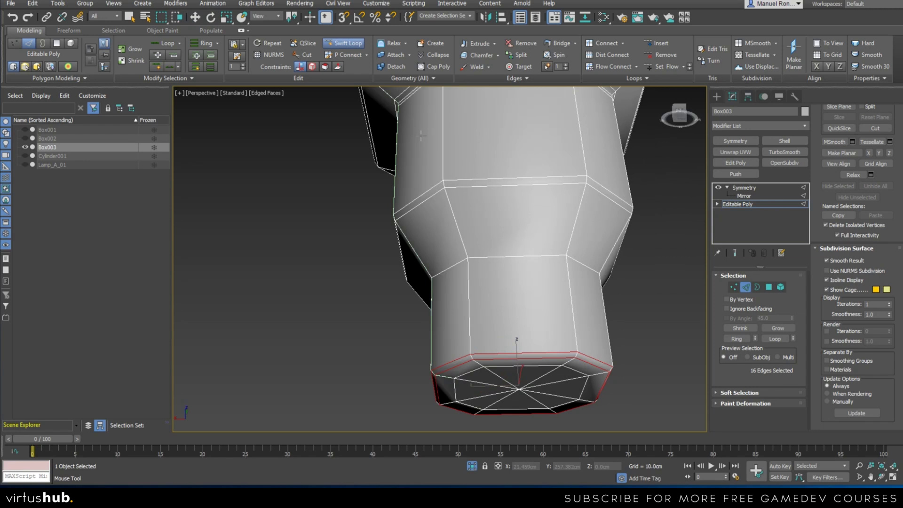
- Use Swift Loop to add supporting loops on both sides of the junction above the lowest section, and clear the edge selection
double_click(467, 257)
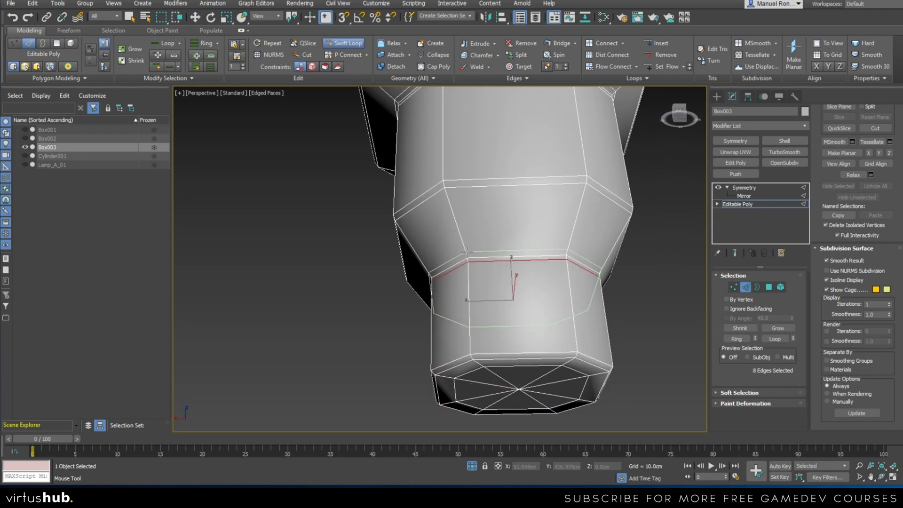
click(467, 252)
right_click(570, 284)
scroll(571, 284, down, 5)
alt+middle_drag(588, 239, 525, 340)
click(599, 266)
- Chamfer the edge loop around the widest part of the roof's finial by 0.1 cm
scroll(525, 340, down, 4)
middle_drag(506, 266, 483, 355)
scroll(483, 355, down, 3)
middle_drag(465, 195, 440, 254)
alt+middle_drag(447, 169, 476, 204)
middle_drag(449, 132, 442, 202)
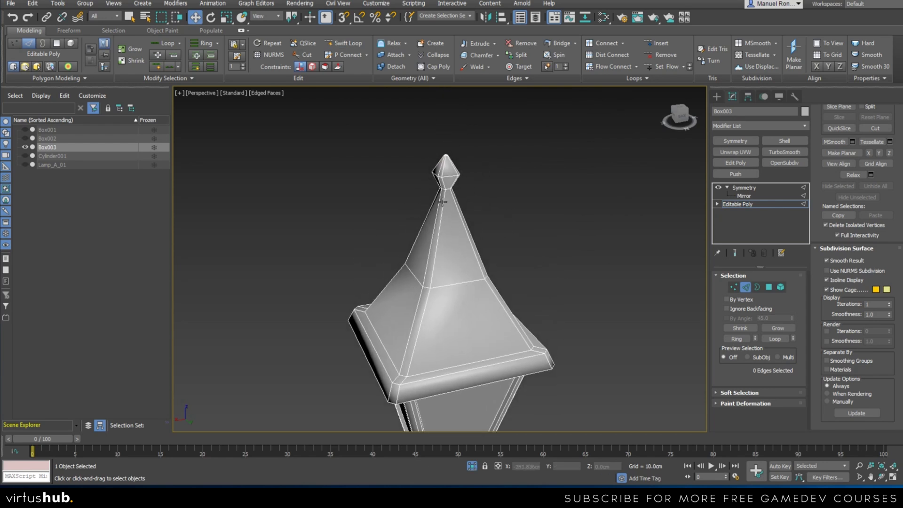
scroll(442, 202, up, 3)
double_click(465, 151)
scroll(440, 141, up, 3)
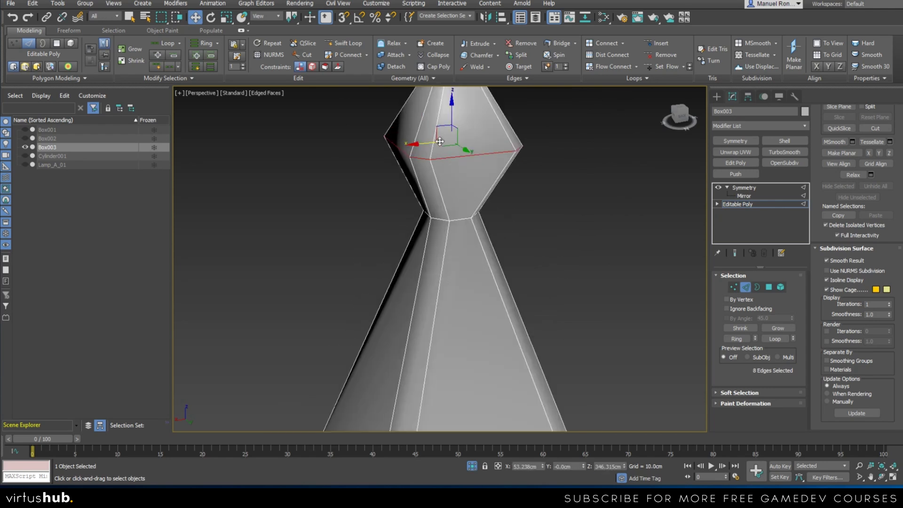
click(499, 55)
click(496, 68)
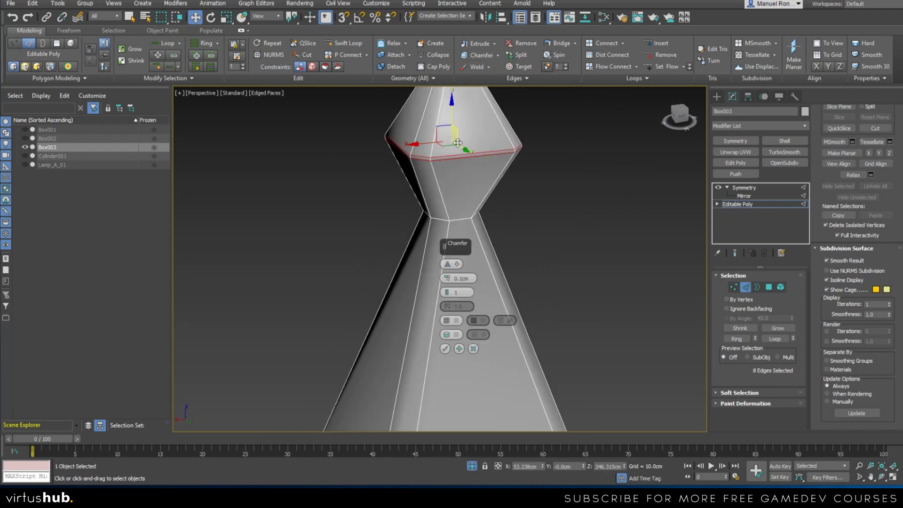
click(446, 349)
- Use Swift Loop to add a supporting loop at the narrow neck where the finial meets the roof
click(352, 47)
scroll(436, 223, up, 4)
click(465, 219)
scroll(558, 247, down, 6)
key(w)
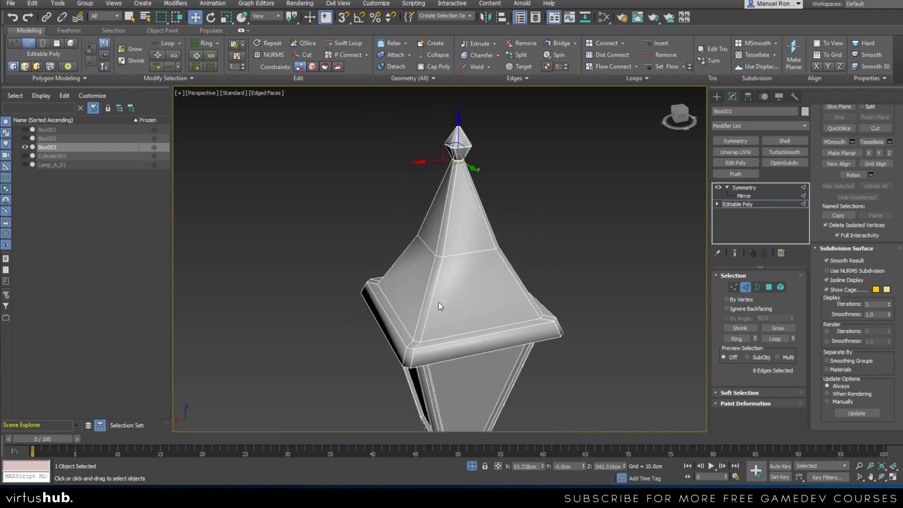
- Chamfer the upper and lower outer edge loops of the roof's rim together by 0.1 cm
scroll(423, 314, up, 3)
alt+middle_drag(407, 326, 433, 320)
double_click(410, 295)
ctrl+double_click(524, 341)
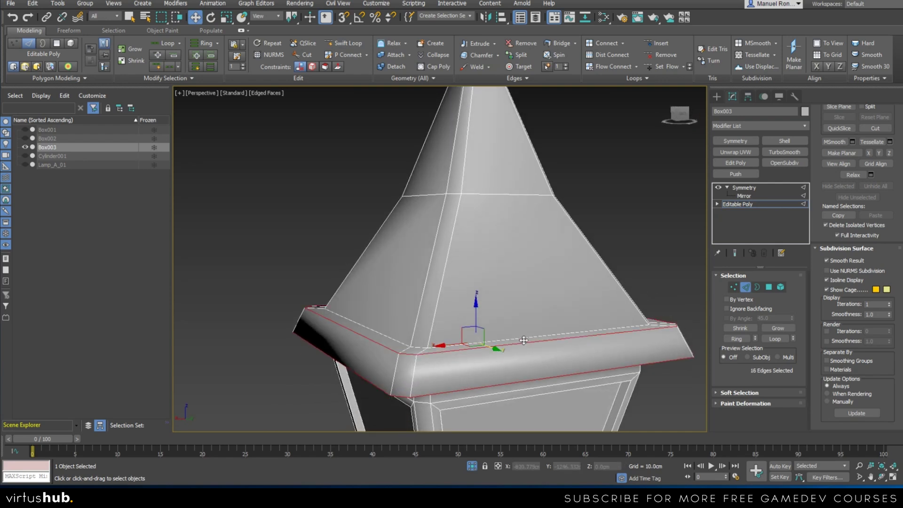
shift+click(481, 55)
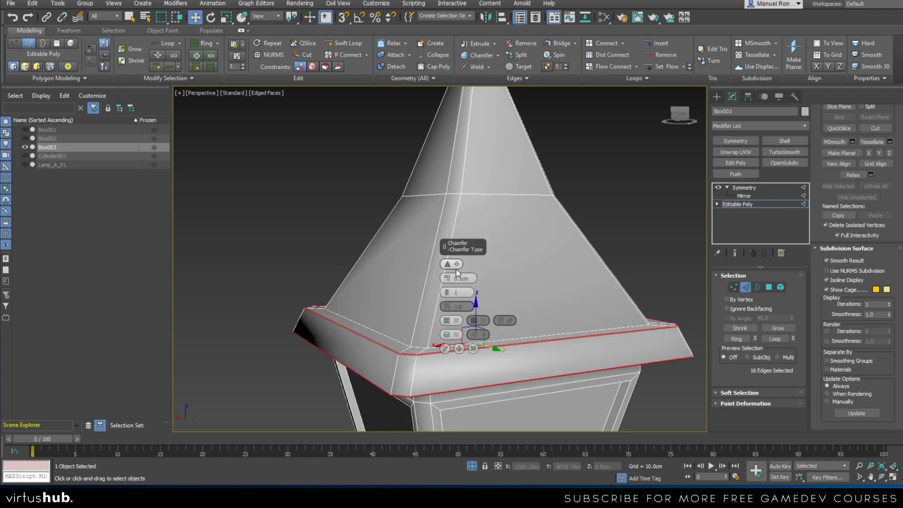
click(446, 348)
- Use Swift Loop to add supporting loops on both sides of the junction between the roof's slope and its rim
scroll(435, 369, up, 3)
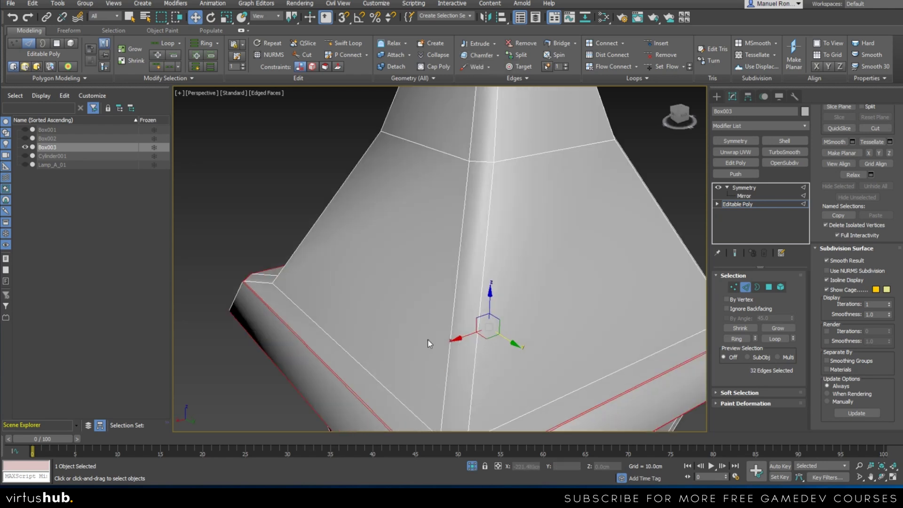
click(343, 43)
scroll(403, 367, up, 5)
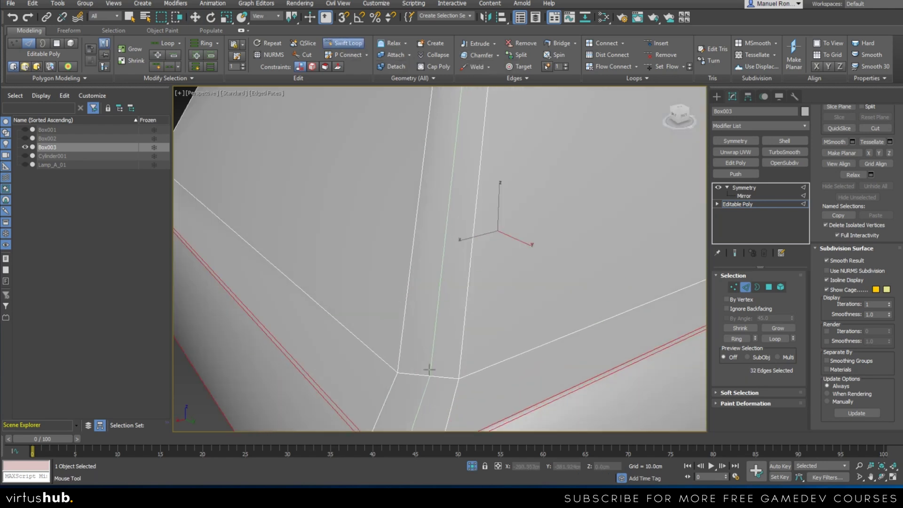
click(403, 367)
scroll(403, 368, down, 2)
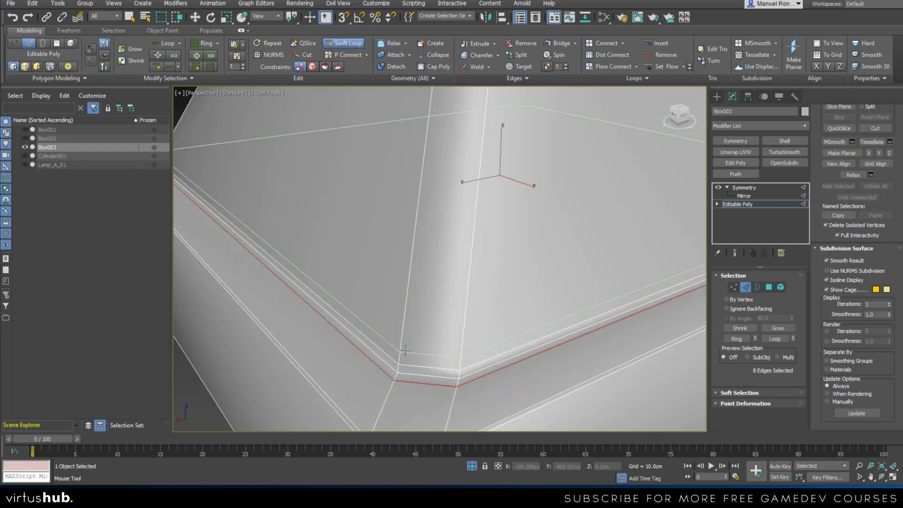
scroll(409, 400, down, 3)
scroll(411, 404, up, 5)
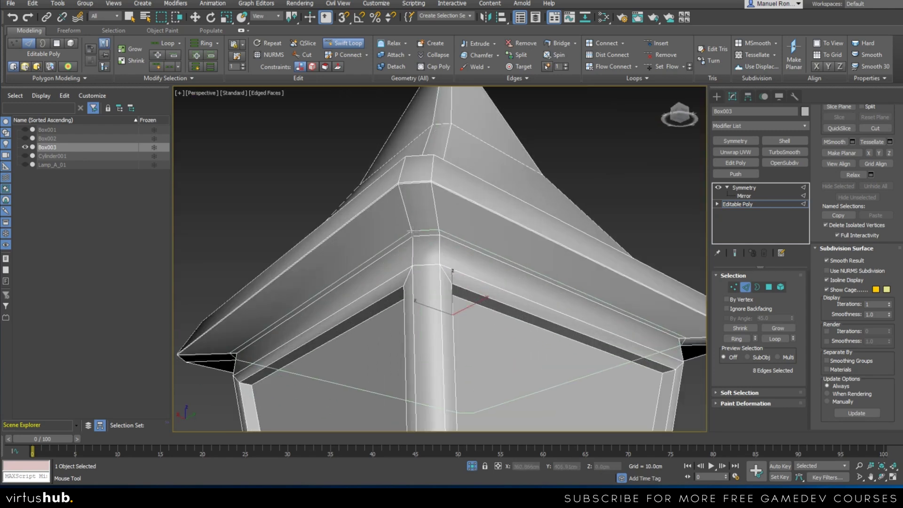
- Finish the Swift Loop edit on the side lanterns, leave edge editing and deselect the object
scroll(418, 243, down, 4)
key(w)
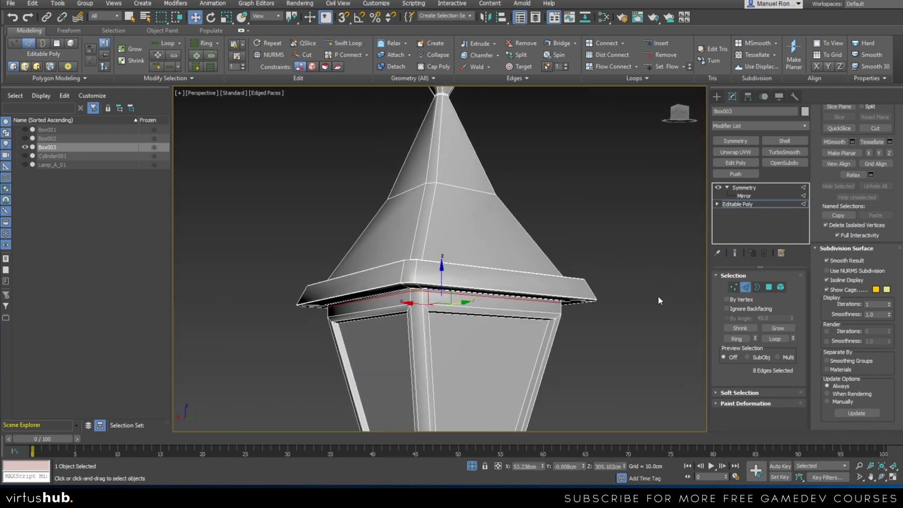
click(739, 189)
click(635, 224)
scroll(571, 235, down, 8)
alt+middle_drag(579, 294, 553, 297)
scroll(553, 295, up, 5)
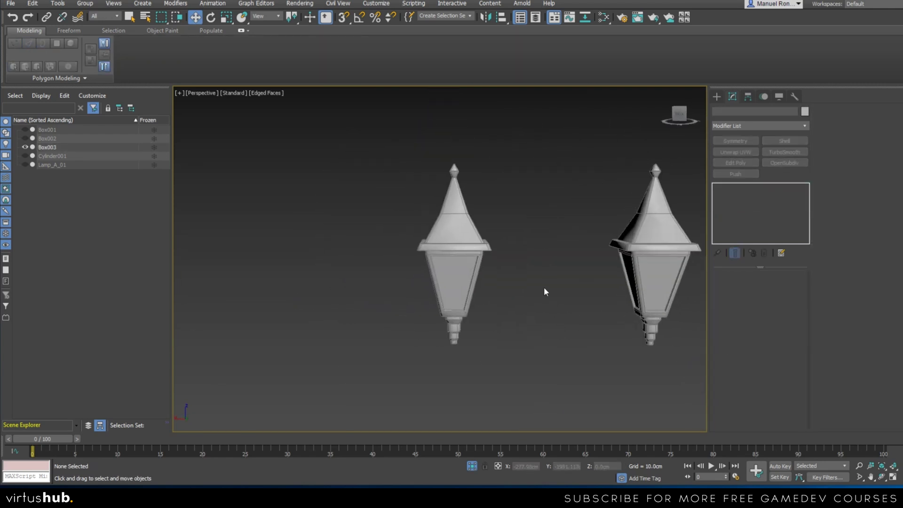
- Turn off the edge display and examine the shading of the two side lanterns from several angles
key(F4)
mouse_move(509, 304)
alt+middle_down()
mouse_move(542, 296)
mouse_move(602, 304)
mouse_move(633, 288)
alt+middle_up()
scroll(606, 223, up, 4)
alt+middle_drag(601, 219, 426, 277)
scroll(511, 224, down, 10)
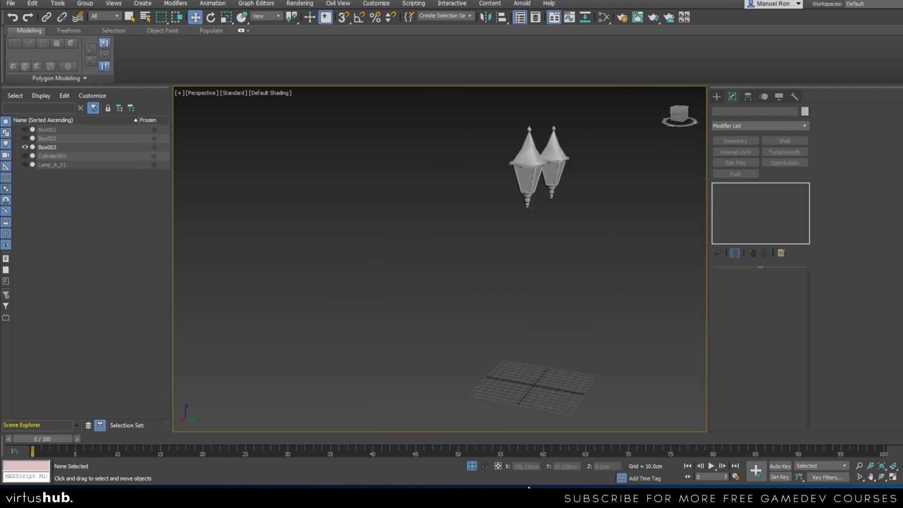
- End the isolation of the side lanterns to show the whole lamp post again
click(472, 466)
alt+middle_drag(484, 365, 447, 238)
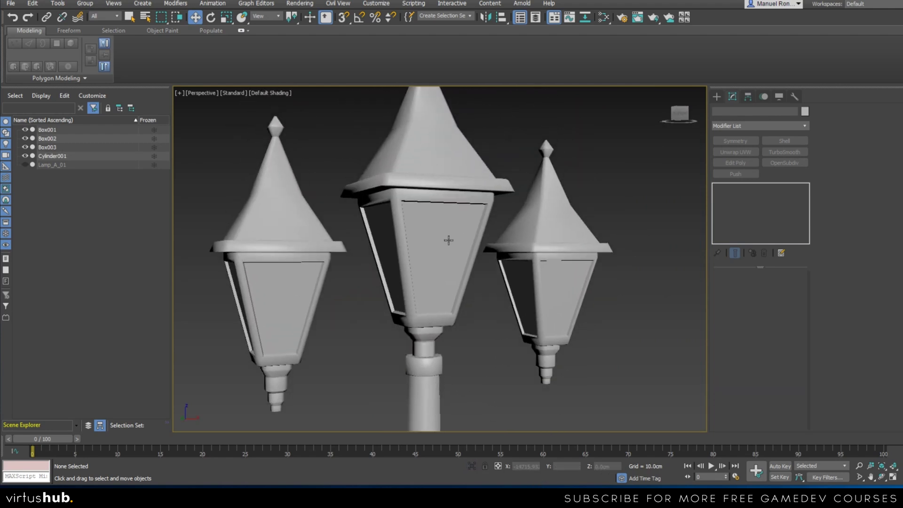
scroll(458, 315, up, 3)
scroll(459, 315, up, 5)
- Use Swift Loop to add a supporting loop at the neck where the central lantern's finial meets the roof
click(452, 174)
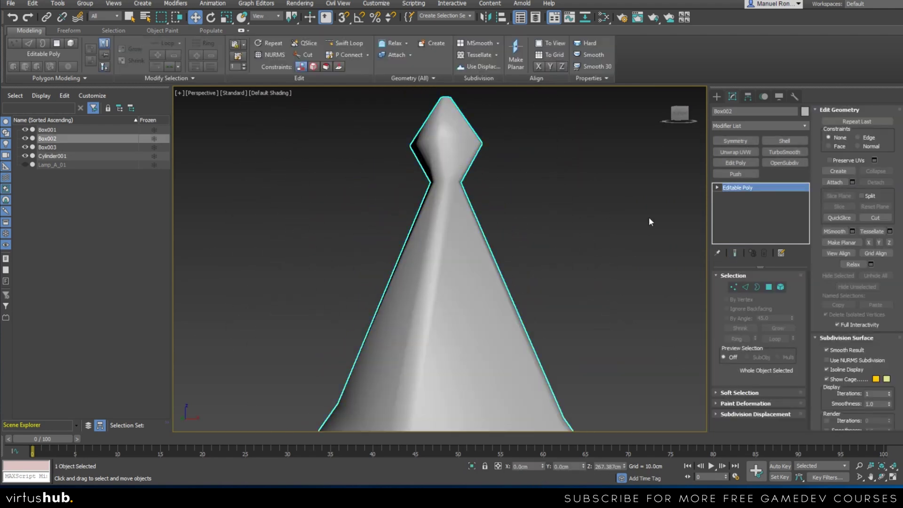
click(745, 289)
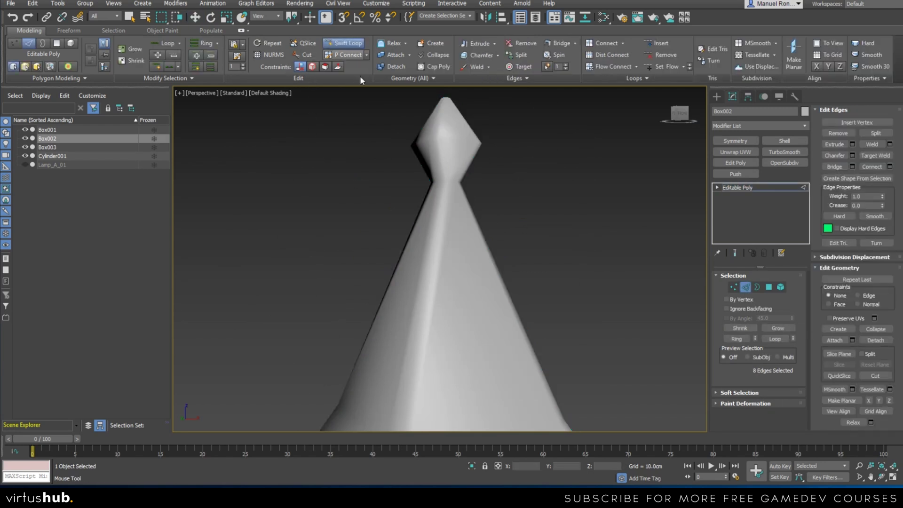
alt+middle_drag(437, 249, 438, 224)
scroll(455, 229, up, 4)
click(468, 255)
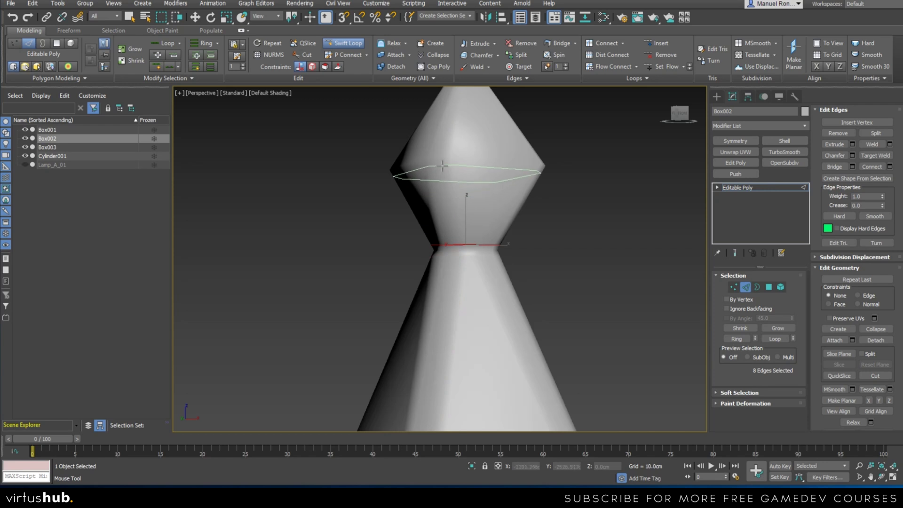
key(w)
- Chamfer the edge loop around the widest part of the central lantern's finial by 0.1 cm
double_click(523, 165)
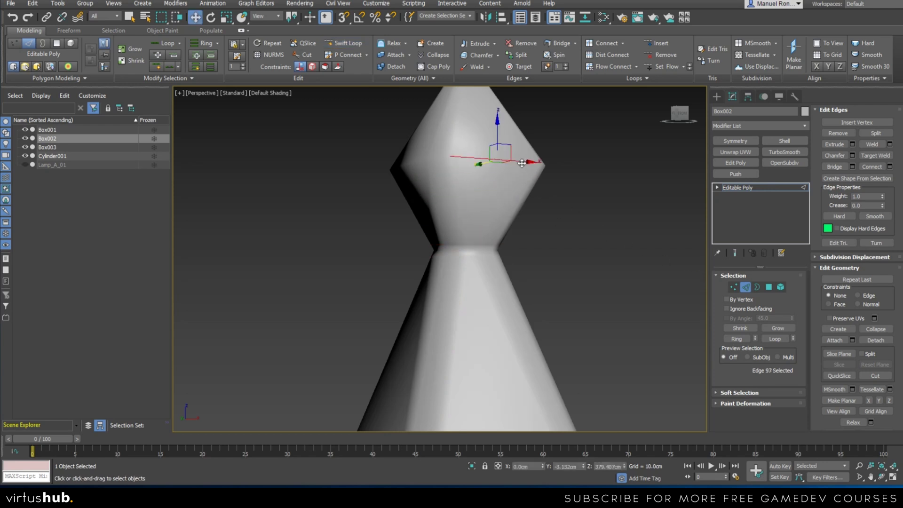
click(470, 55)
click(458, 278)
text(0.1)
key(Return)
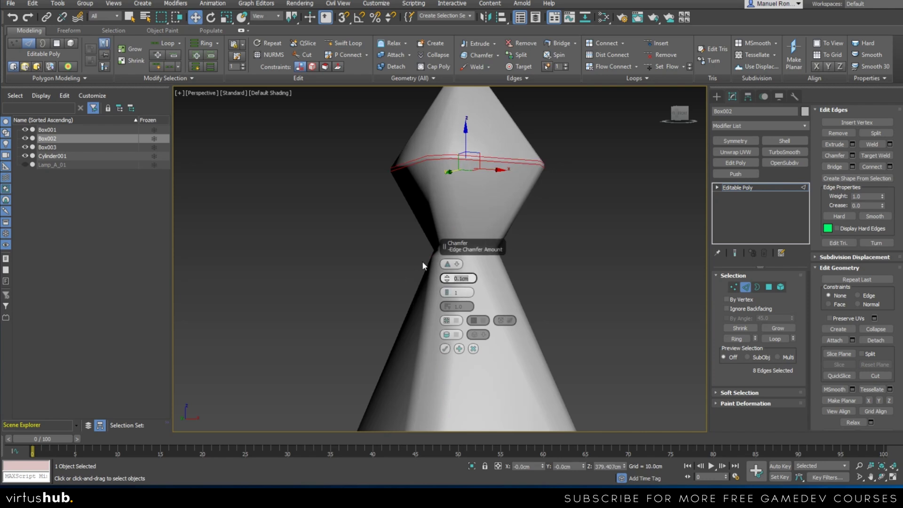
click(445, 350)
- Turn on the edge display and examine the edge loops on the central lantern's roof and rim
scroll(461, 278, down, 5)
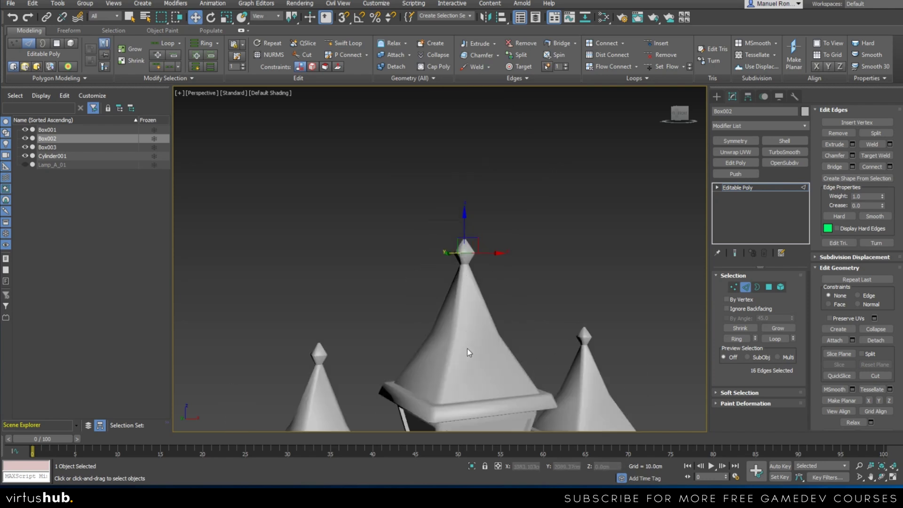
scroll(466, 365, up, 5)
middle_drag(465, 365, 461, 365)
key(F4)
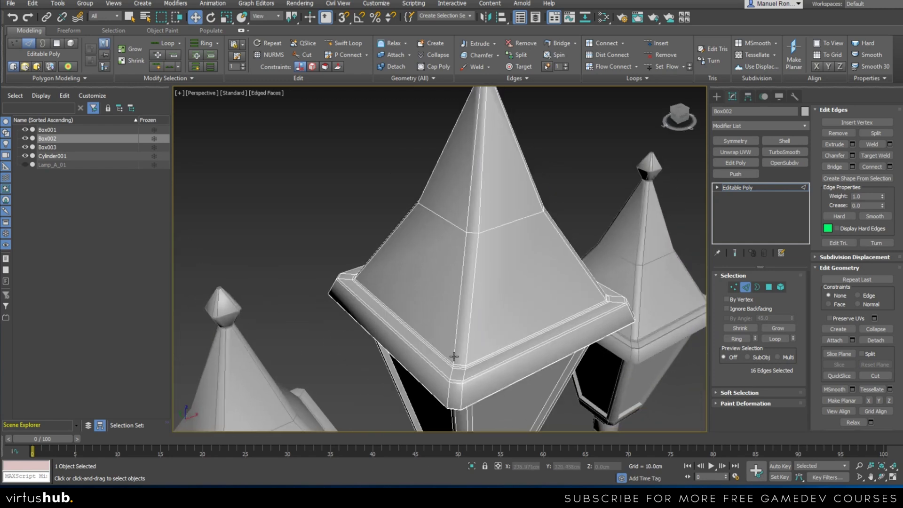
scroll(461, 340, down, 5)
scroll(466, 330, up, 7)
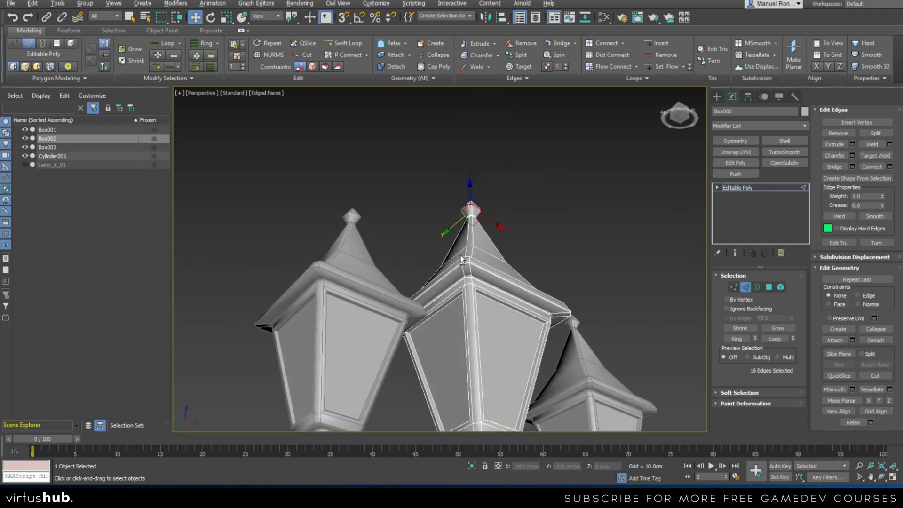
scroll(484, 294, down, 4)
alt+middle_drag(485, 294, 485, 352)
scroll(486, 352, down, 5)
- Leave edge editing on the central lantern, deselect it and review the lamp post's shading without edges
click(736, 188)
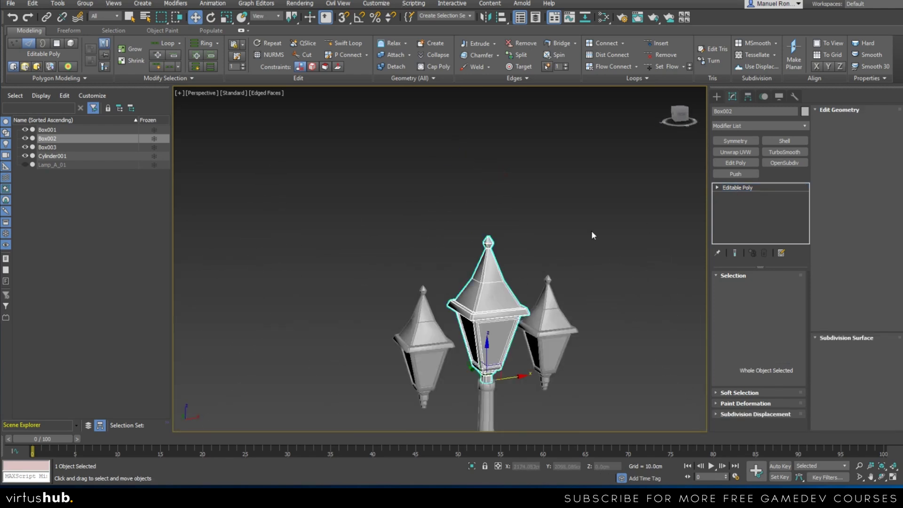
click(591, 231)
key(F4)
scroll(494, 298, up, 5)
mouse_move(494, 298)
alt+middle_down()
mouse_move(569, 286)
mouse_move(522, 306)
mouse_move(431, 237)
alt+middle_up()
scroll(522, 319, down, 3)
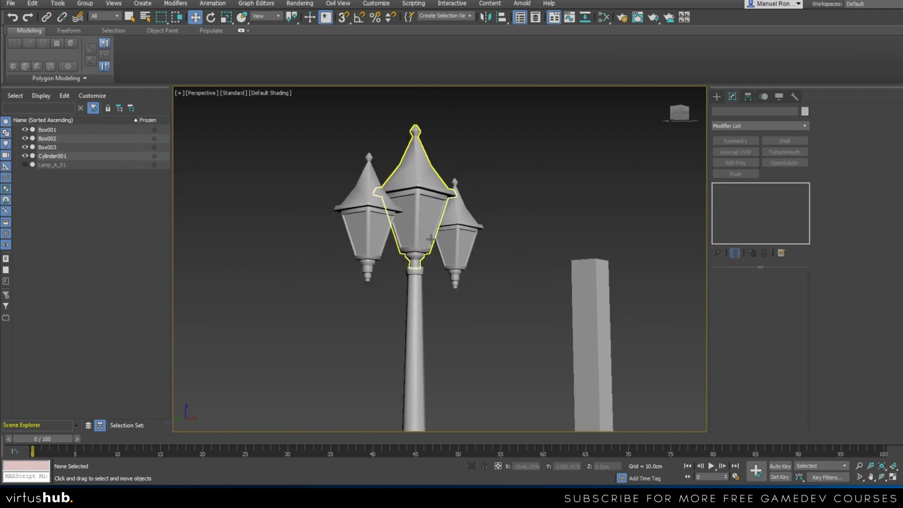
alt+middle_drag(437, 282, 419, 284)
- Unhide all hidden elements of the side lantern object in its Editable Poly level to bring back the curved arm
click(459, 275)
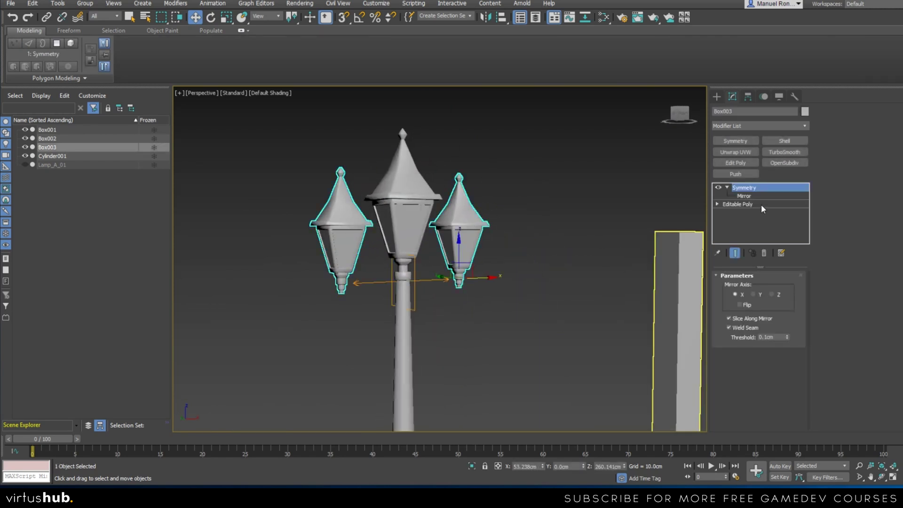
click(761, 205)
click(780, 287)
scroll(822, 248, down, 5)
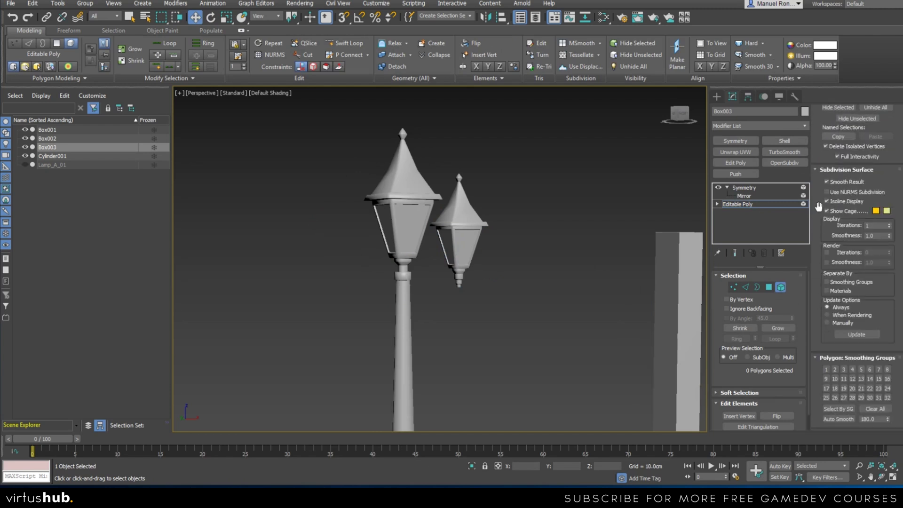
scroll(819, 207, up, 4)
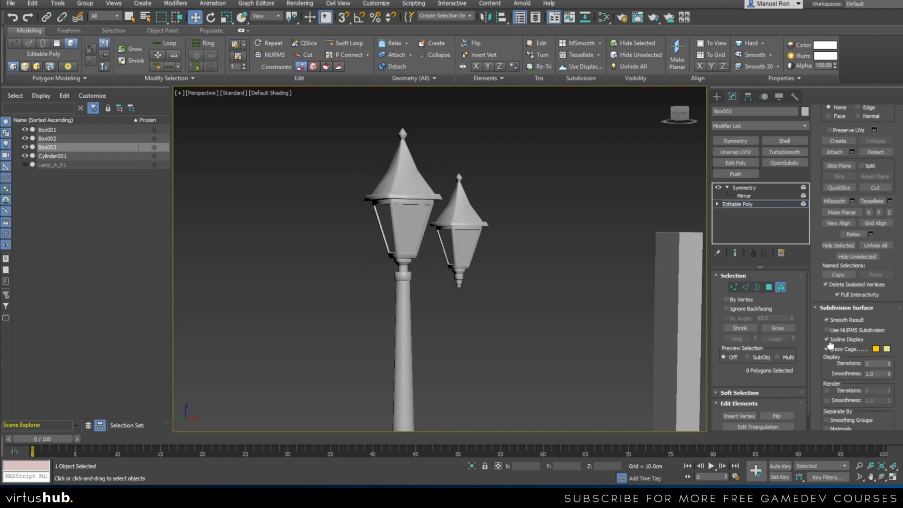
click(875, 243)
scroll(472, 303, up, 5)
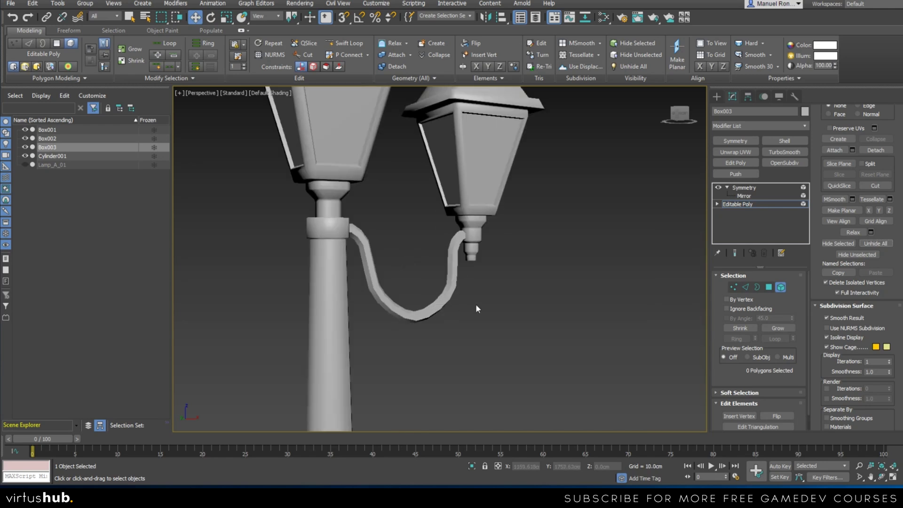
- Select the whole curved arm element and assign its polygons to smoothing group 1
alt+middle_drag(462, 319, 442, 316)
click(768, 286)
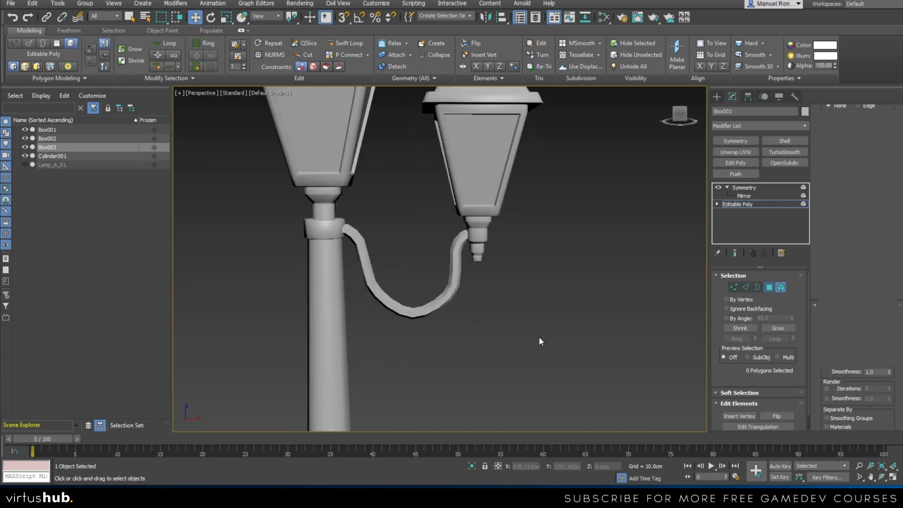
drag(254, 192, 538, 412)
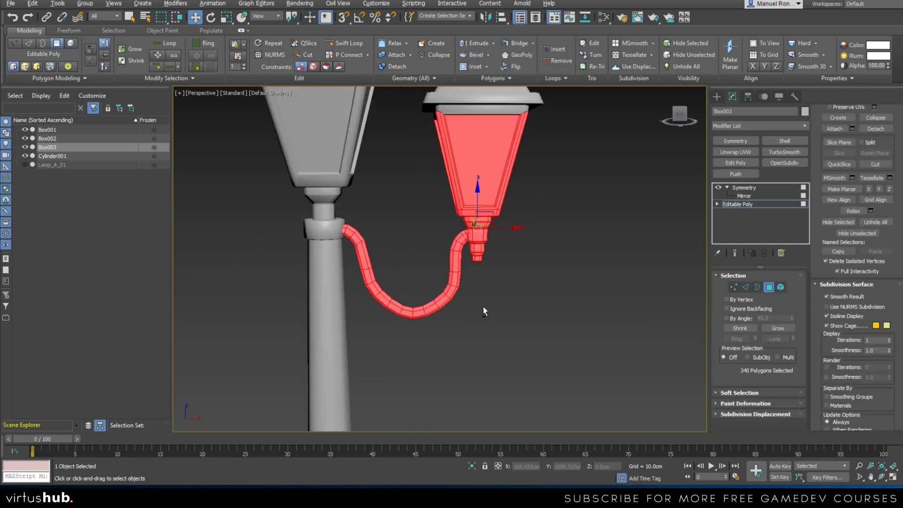
click(779, 287)
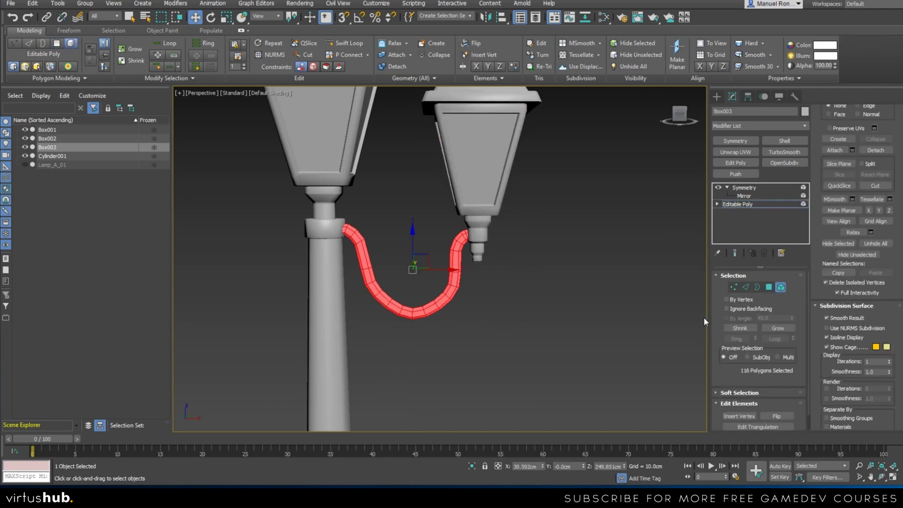
click(768, 287)
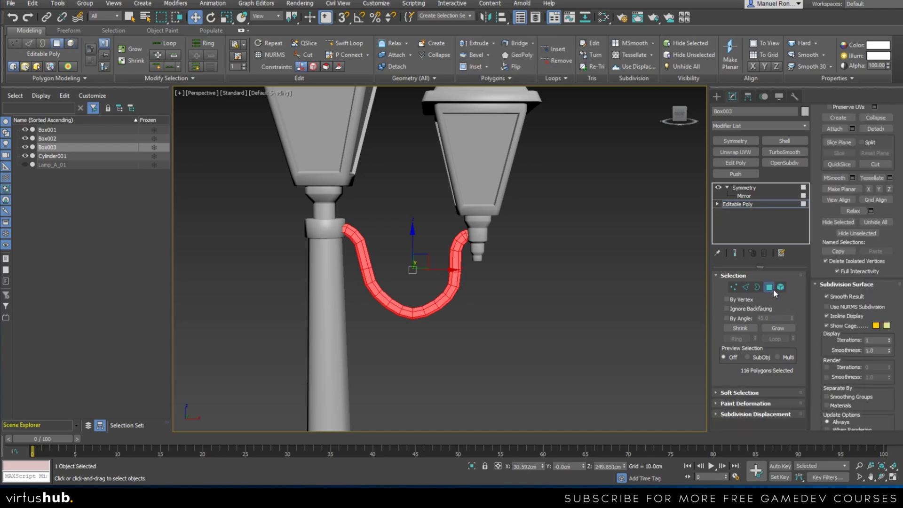
scroll(823, 300, down, 10)
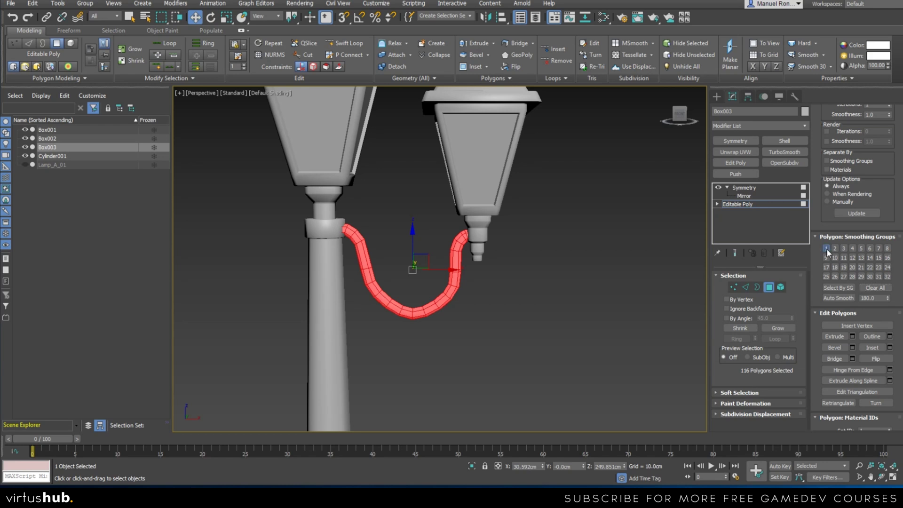
- Isolate the side lantern object and delete the cap polygon at the curved arm's pole end
click(472, 465)
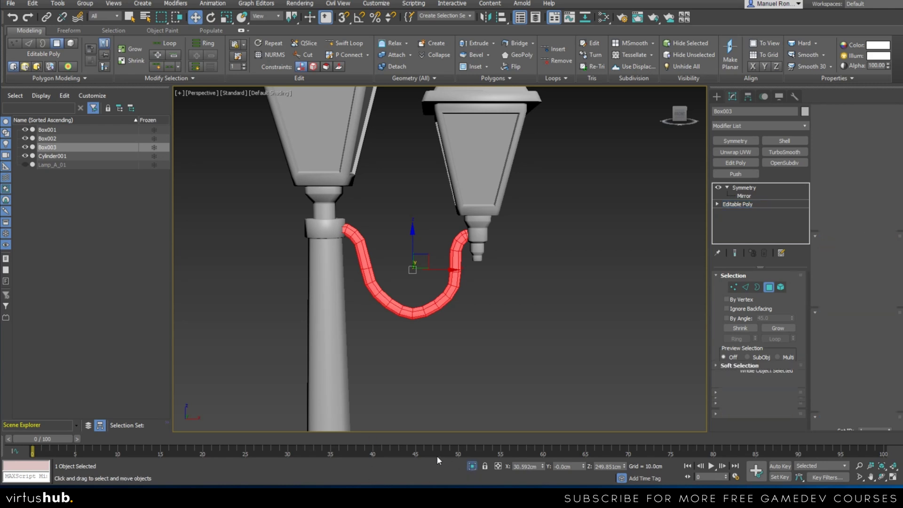
alt+middle_drag(399, 369, 470, 367)
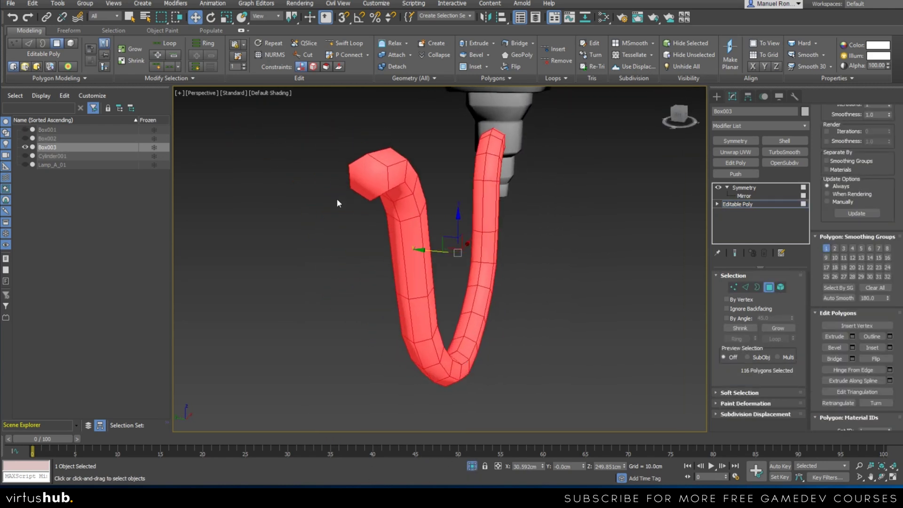
scroll(377, 177, up, 2)
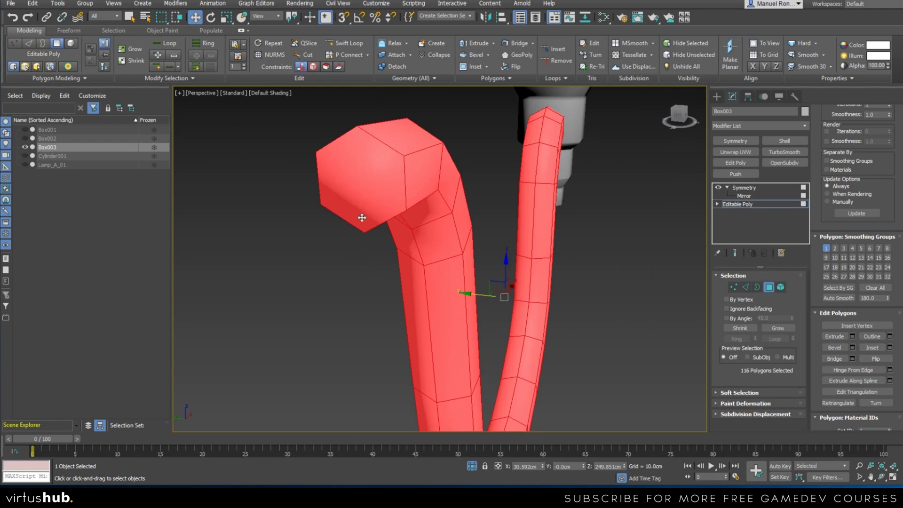
click(363, 215)
key(Delete)
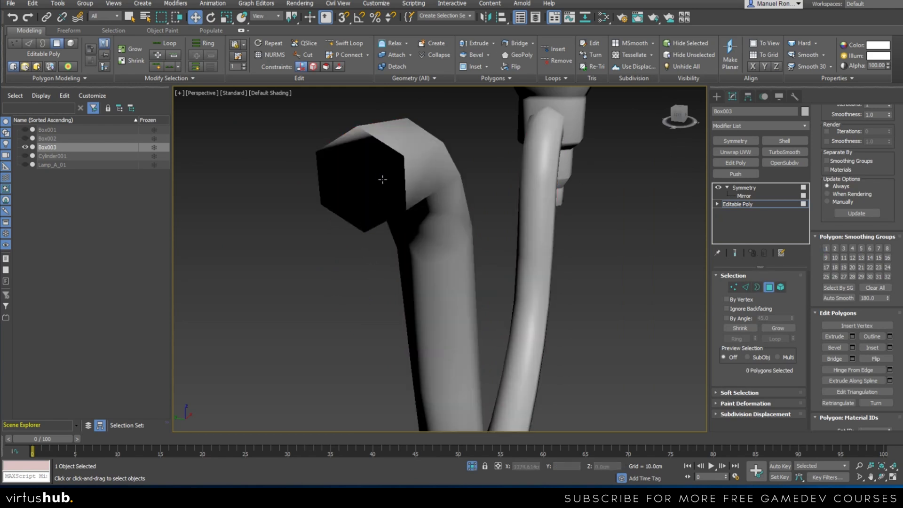
- Rebuild the cap at the arm's pole end by extending its open border inward with Scale and collapsing it
click(757, 286)
click(403, 181)
middle_drag(369, 188, 375, 226)
key(r)
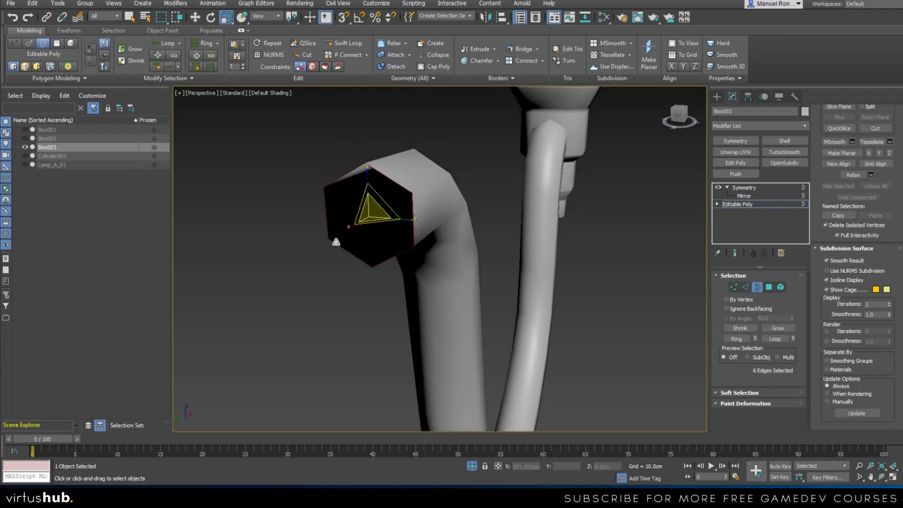
drag(372, 203, 379, 219)
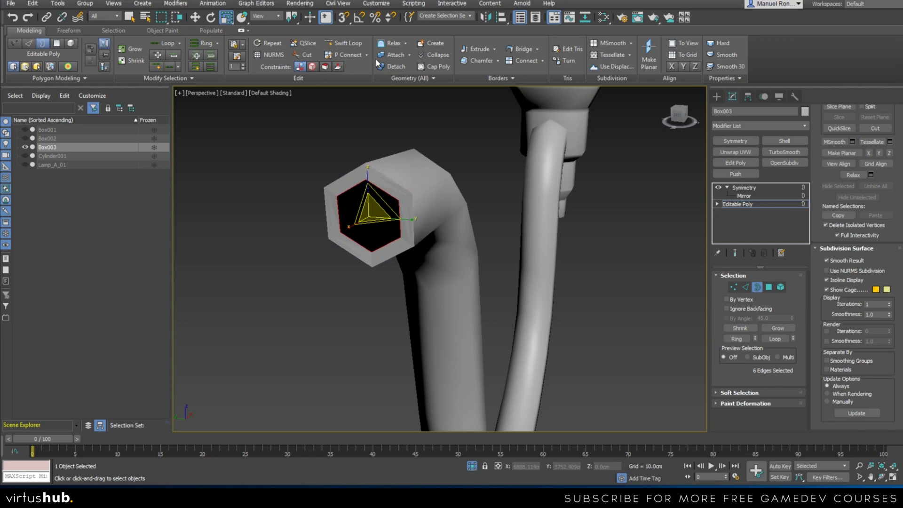
click(435, 55)
scroll(478, 219, down, 5)
alt+middle_drag(477, 219, 574, 208)
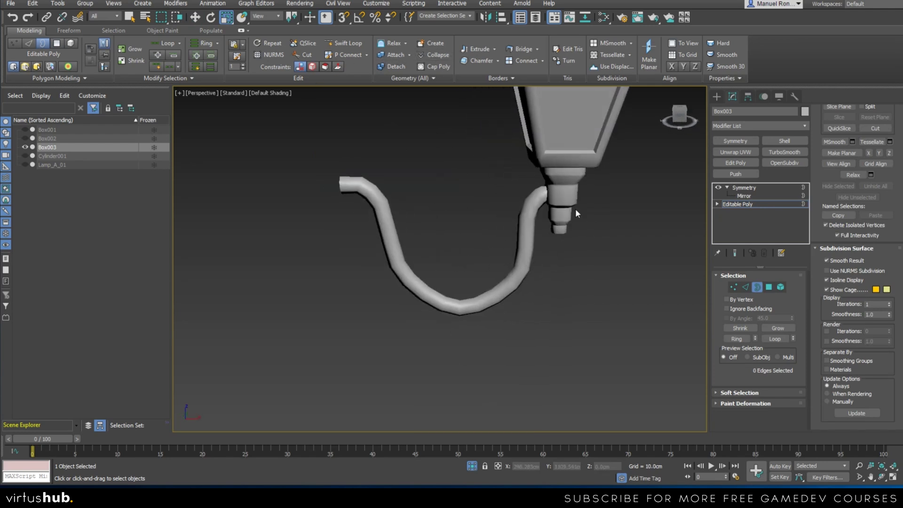
scroll(575, 208, up, 2)
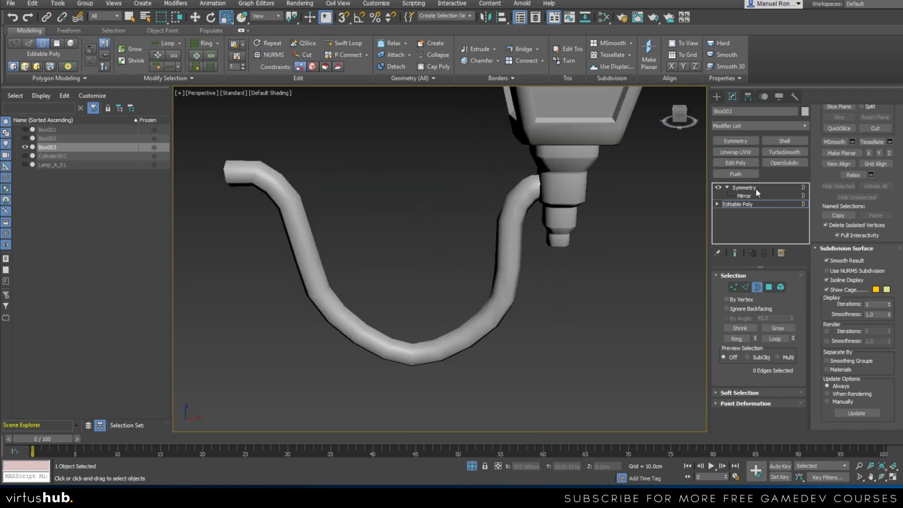
- Select the side lantern element and hide it to expose the curved arm's lantern end
click(780, 287)
click(566, 202)
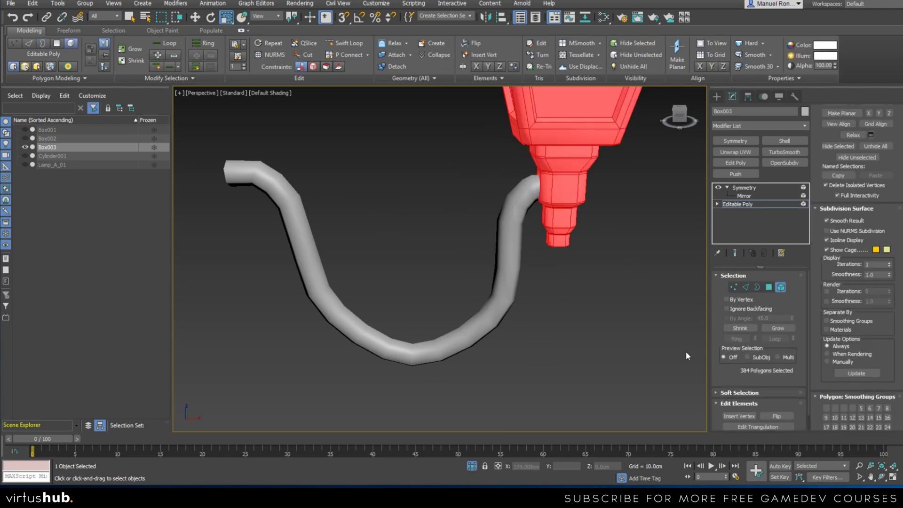
scroll(819, 322, up, 2)
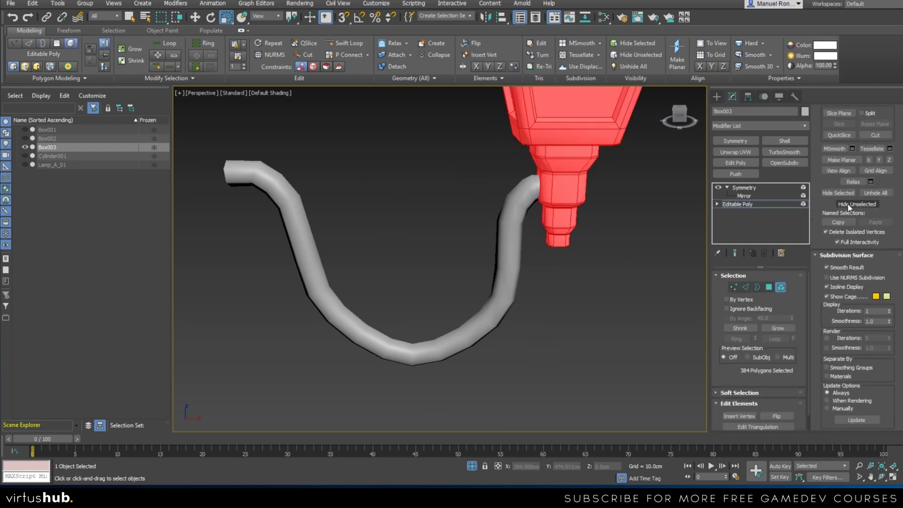
click(839, 194)
- Delete the cap polygon at the curved arm's lantern end
alt+middle_drag(538, 293, 441, 258)
scroll(528, 189, up, 3)
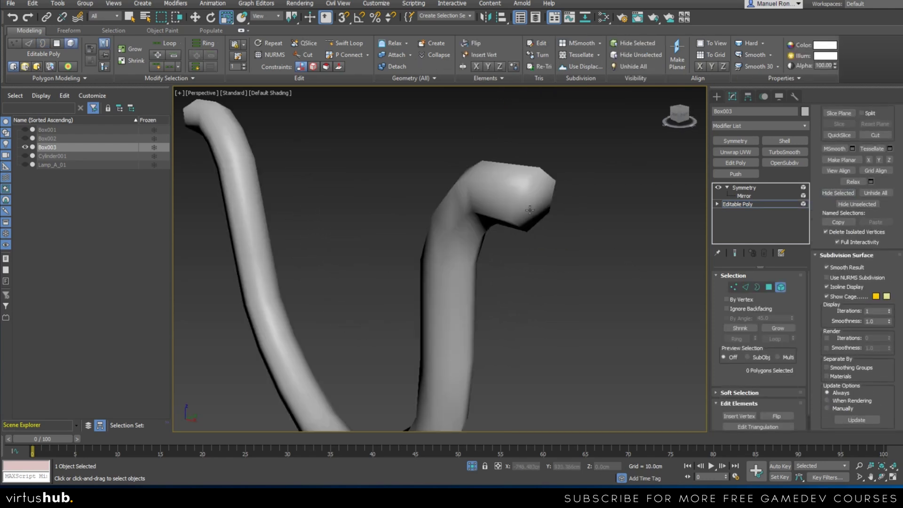
click(534, 216)
click(768, 288)
click(540, 198)
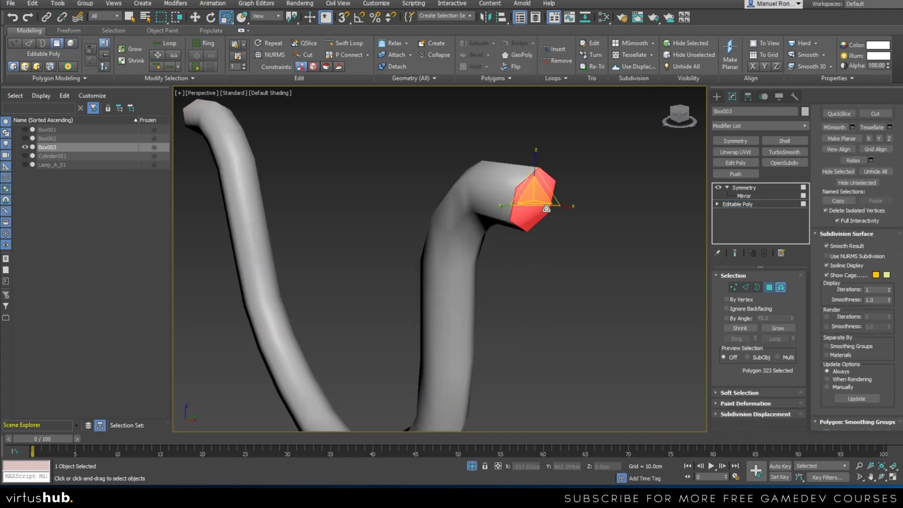
alt+middle_drag(541, 198, 696, 256)
key(Delete)
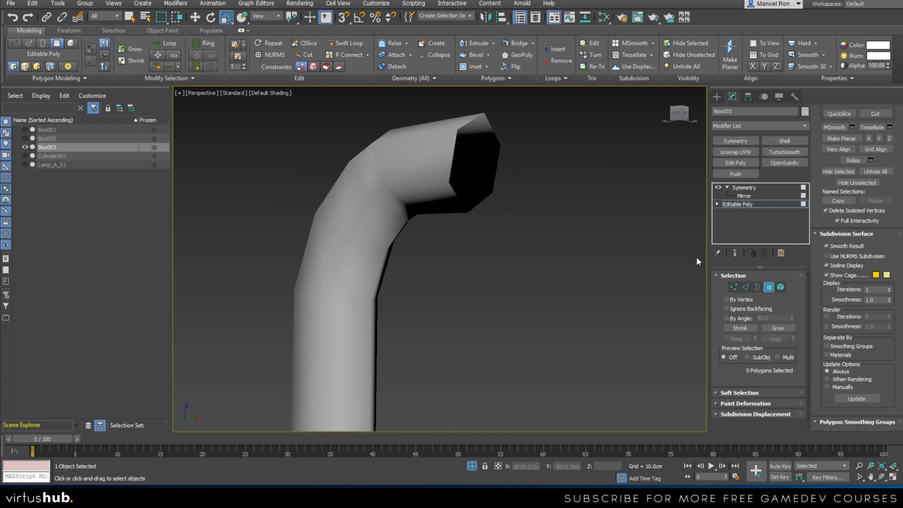
- Rebuild the cap at the arm's lantern end by extending its open border inward with Scale and collapsing it
click(757, 287)
click(452, 164)
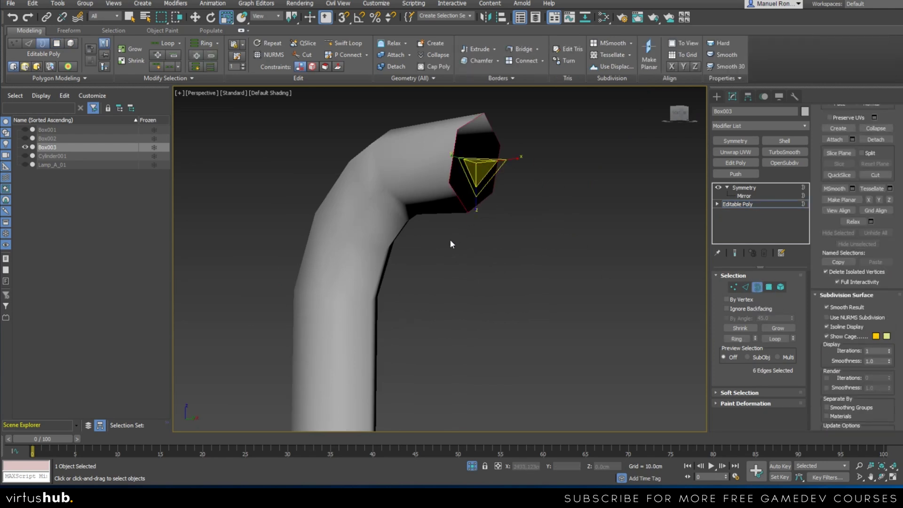
key(r)
shift+drag(465, 175, 410, 123)
click(438, 54)
alt+middle_drag(448, 144, 314, 219)
scroll(314, 218, up, 2)
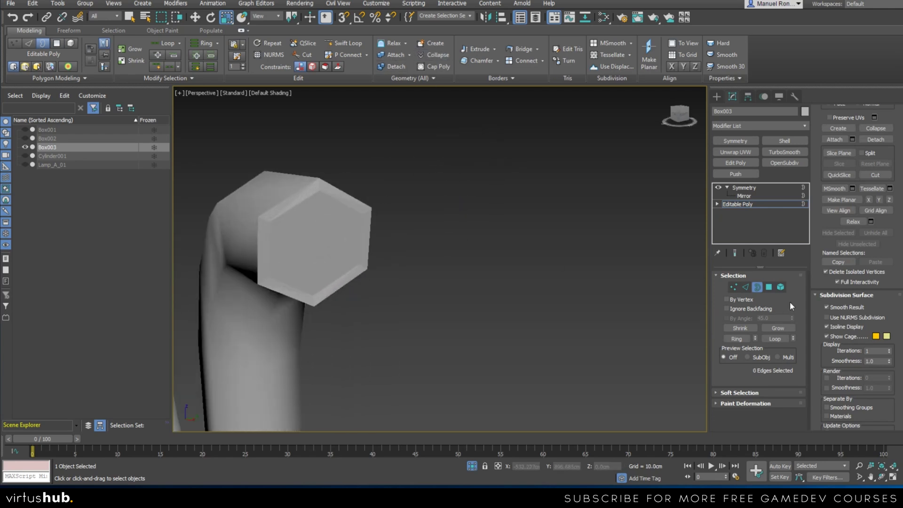
- Select all polygons of the curved arm, clear their smoothing groups and assign them to smoothing group 1
click(769, 287)
scroll(320, 210, up, 2)
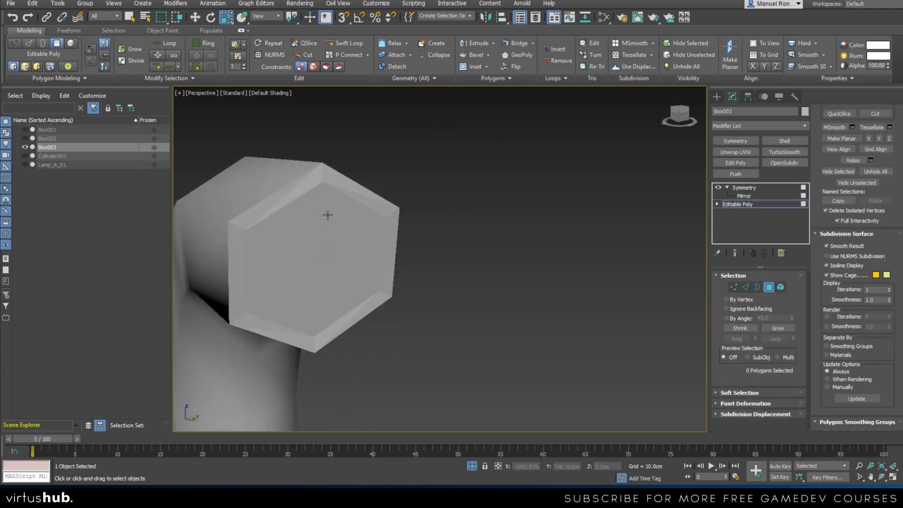
scroll(302, 201, up, 2)
click(296, 190)
scroll(298, 201, down, 8)
middle_drag(190, 214, 285, 190)
drag(247, 130, 551, 436)
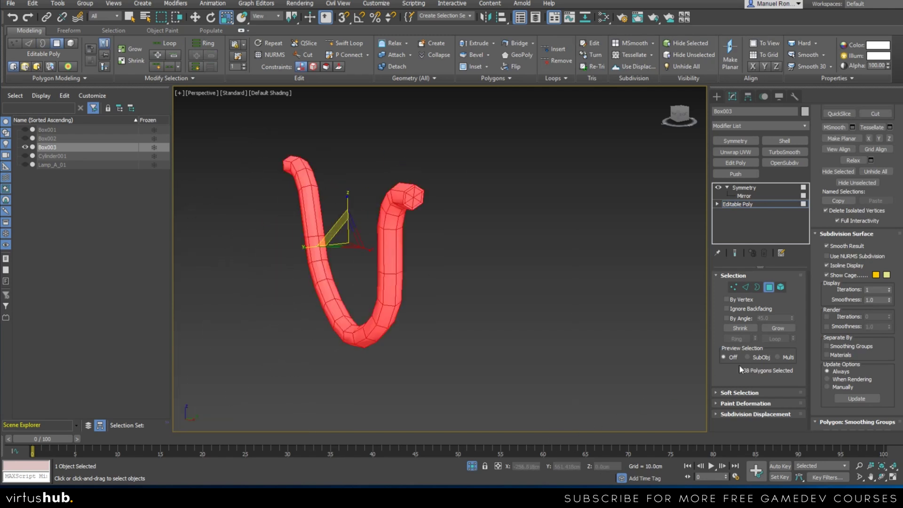
drag(815, 257, 819, 410)
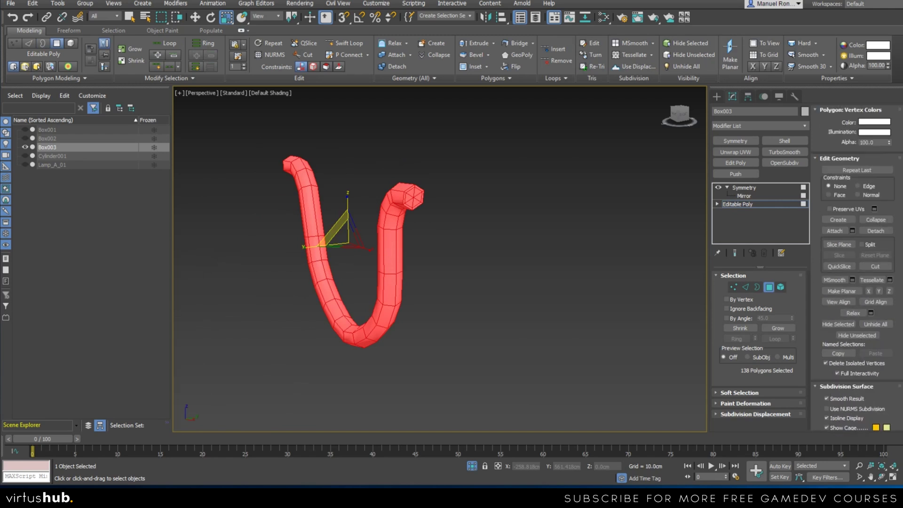
drag(819, 325, 800, 48)
scroll(832, 209, down, 1)
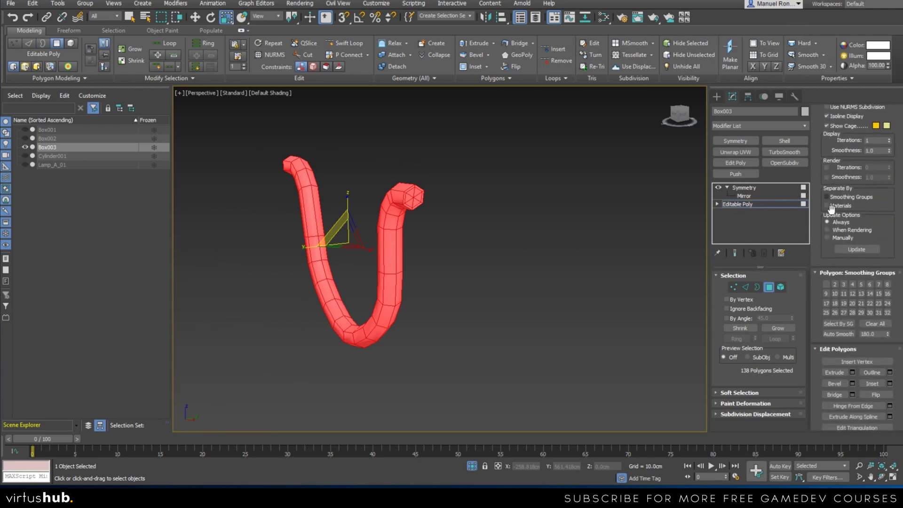
click(875, 323)
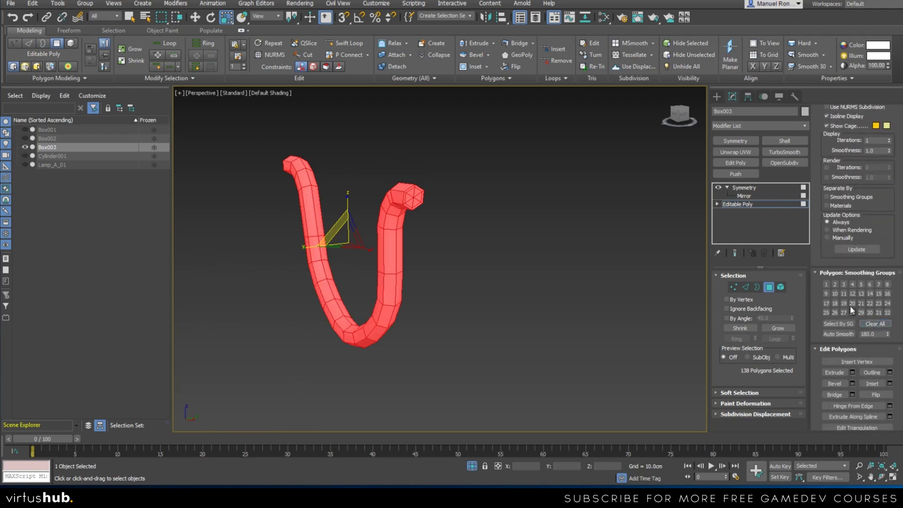
click(826, 285)
click(541, 334)
- Examine the arm's shading, then show the Symmetry result and inspect both mirrored arms
alt+middle_drag(489, 341, 546, 314)
scroll(464, 183, up, 5)
scroll(434, 212, down, 6)
alt+middle_drag(444, 223, 570, 253)
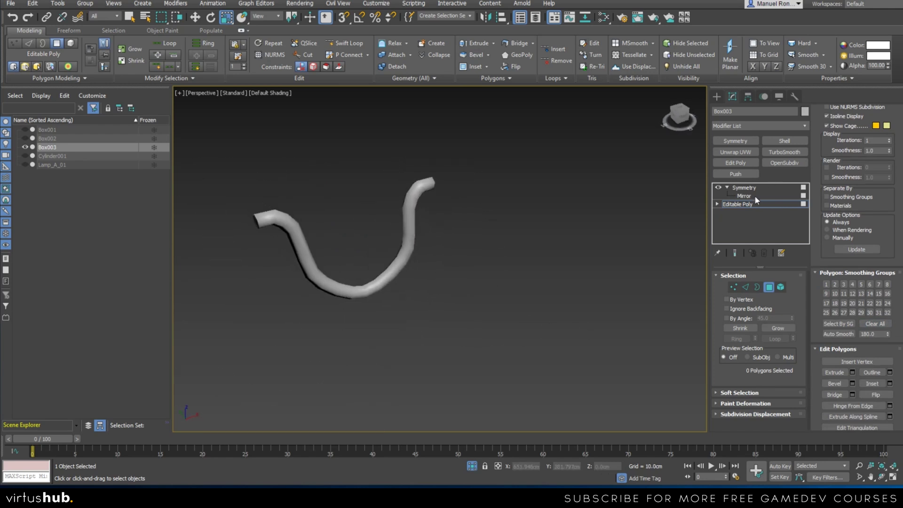
click(744, 188)
click(492, 277)
scroll(450, 278, down, 3)
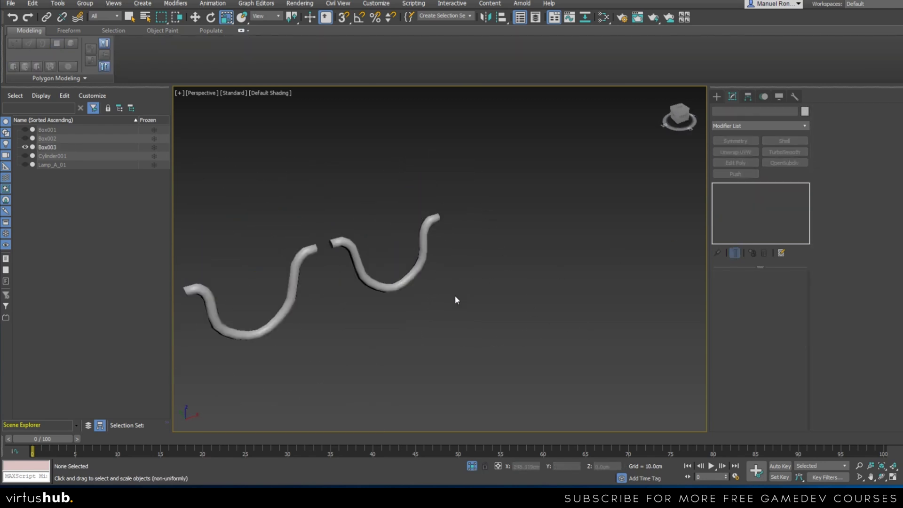
alt+middle_drag(453, 297, 430, 274)
- Display the arm's edges at Editable Poly level and add extra cross-section loops around its lower bend with SwiftLoop
click(412, 236)
scroll(412, 236, up, 5)
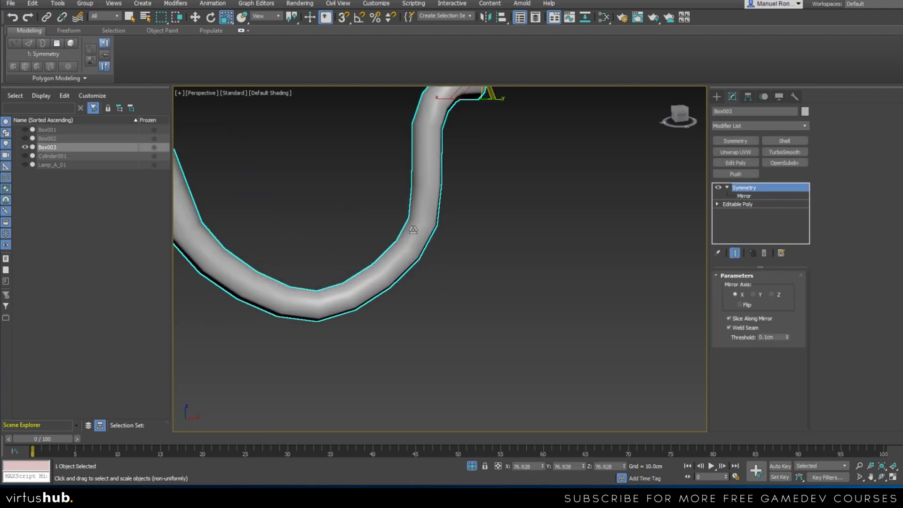
middle_drag(412, 236, 413, 252)
scroll(413, 252, up, 3)
click(738, 205)
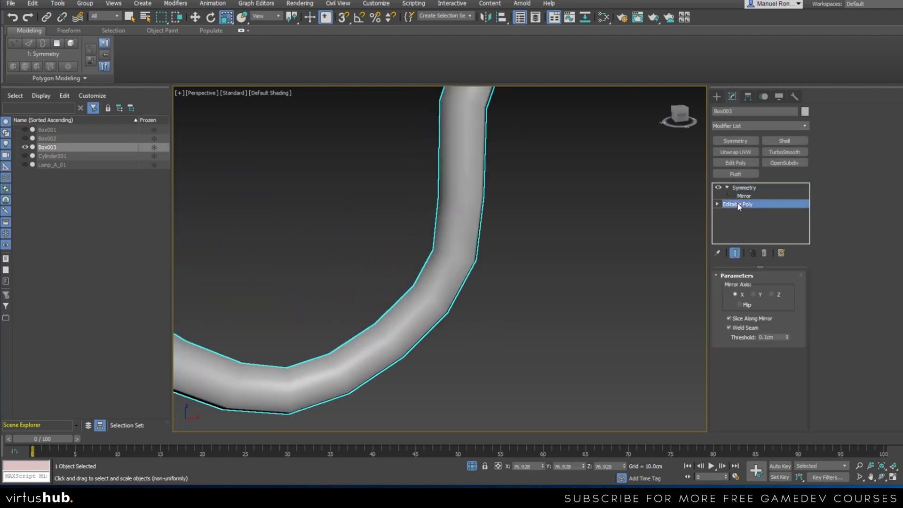
middle_drag(460, 296, 489, 303)
key(F4)
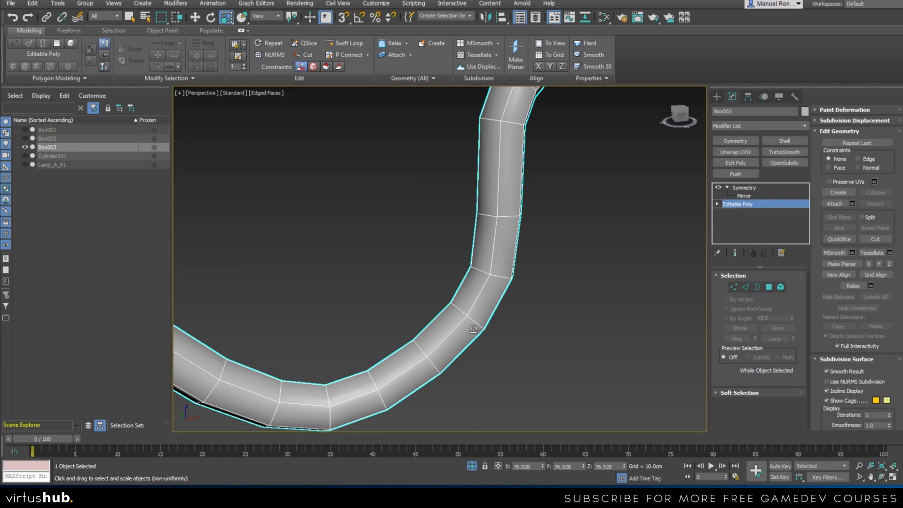
click(345, 43)
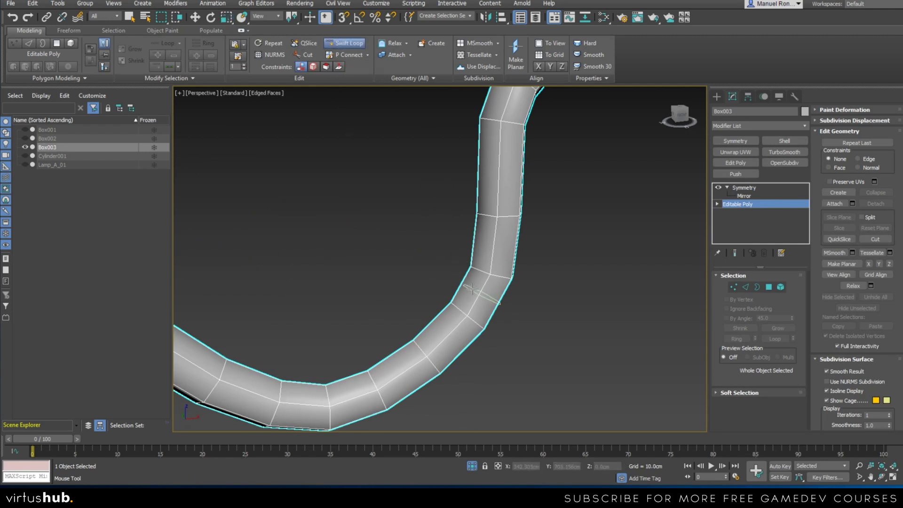
click(471, 289)
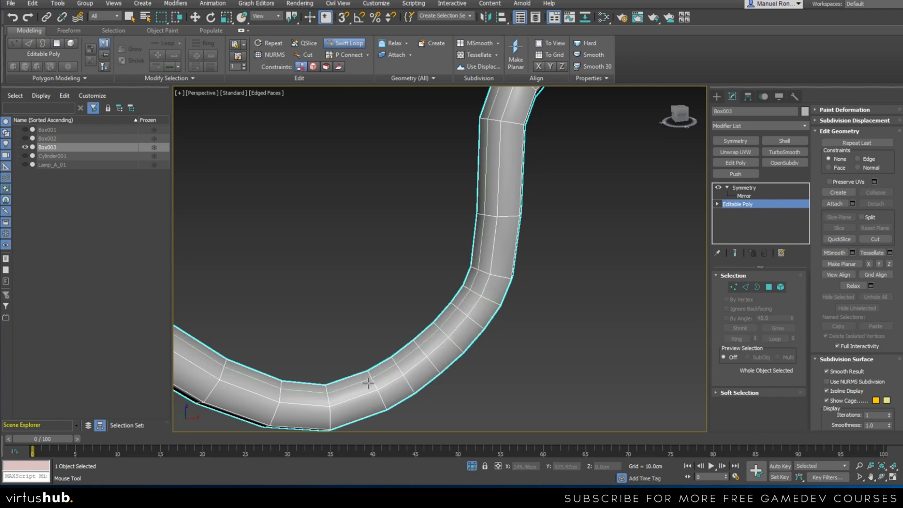
alt+middle_drag(347, 392, 327, 324)
shift+click(379, 358)
scroll(411, 254, down, 4)
alt+middle_drag(411, 256, 411, 301)
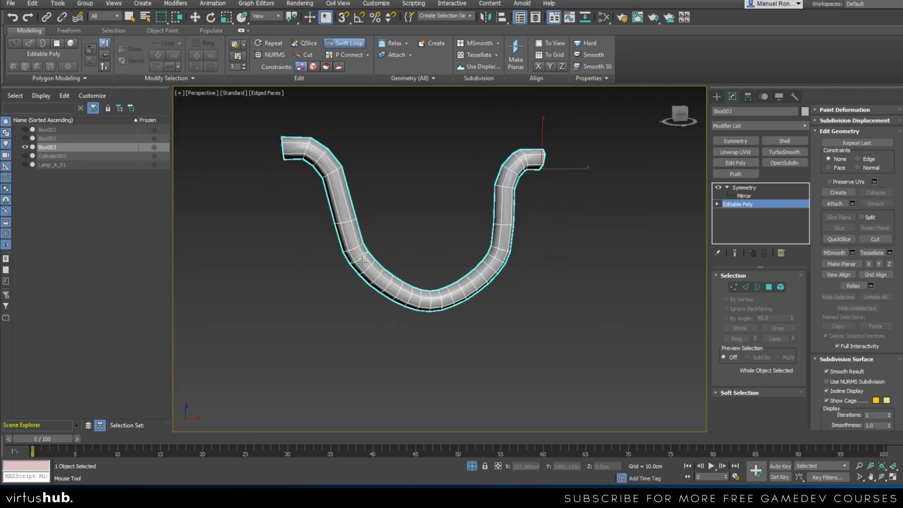
- Leave SwiftLoop, return to the Symmetry result, exit isolation to show the whole lamp post and turn off edged faces
key(w)
click(747, 187)
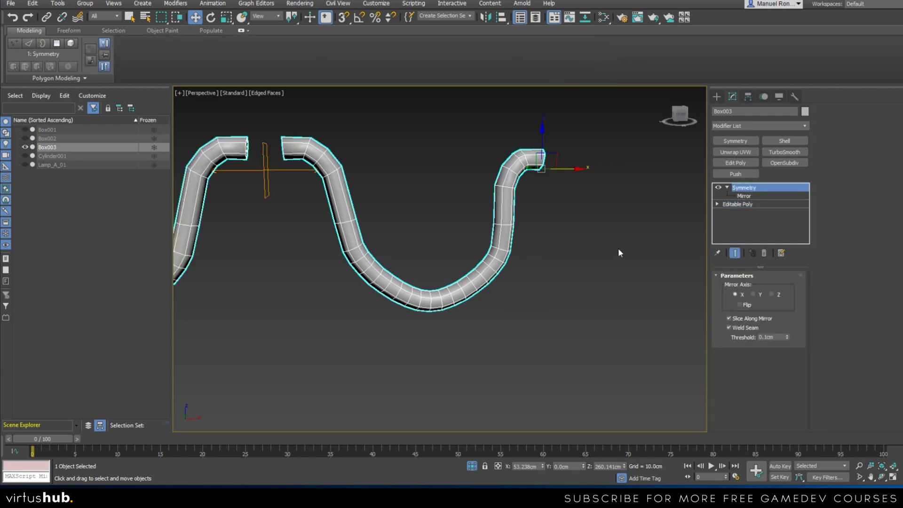
click(643, 241)
scroll(510, 270, down, 4)
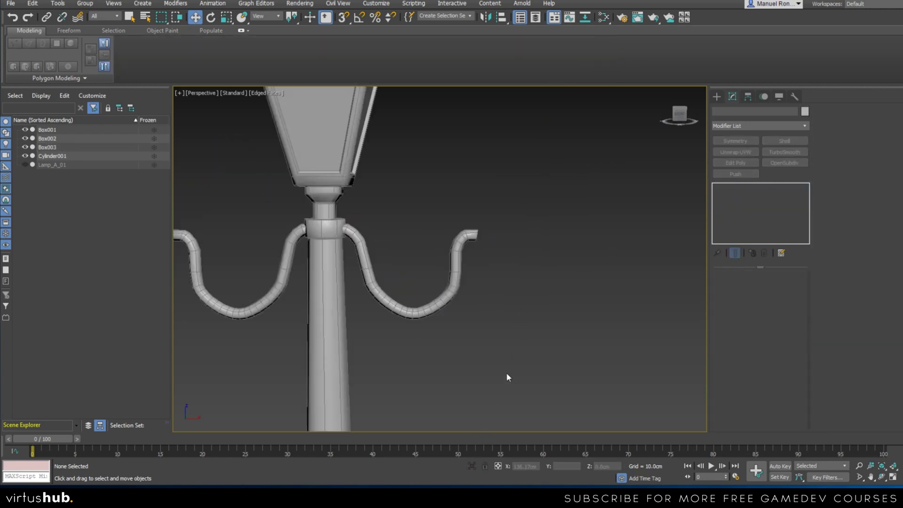
key(F4)
scroll(419, 329, down, 5)
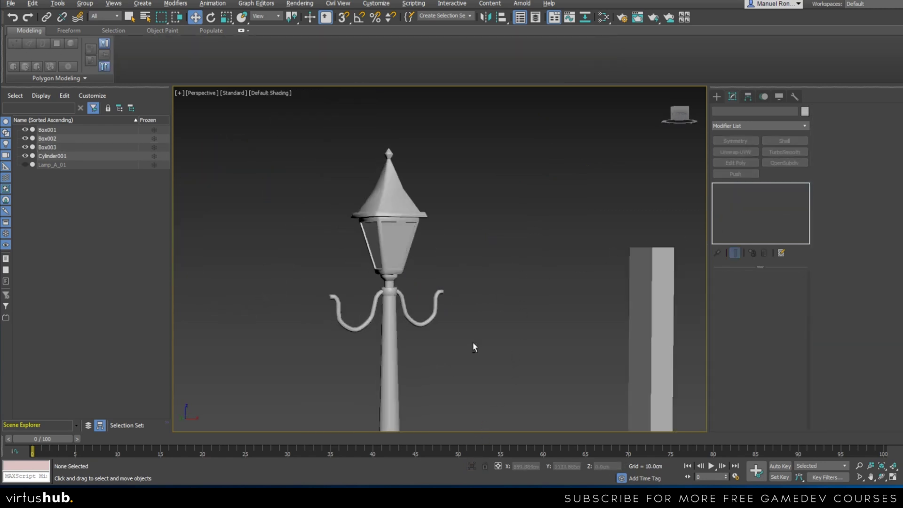
- Unhide all hidden elements of the curved arm object to bring back its side lantern, and leave Element level
scroll(468, 347, up, 3)
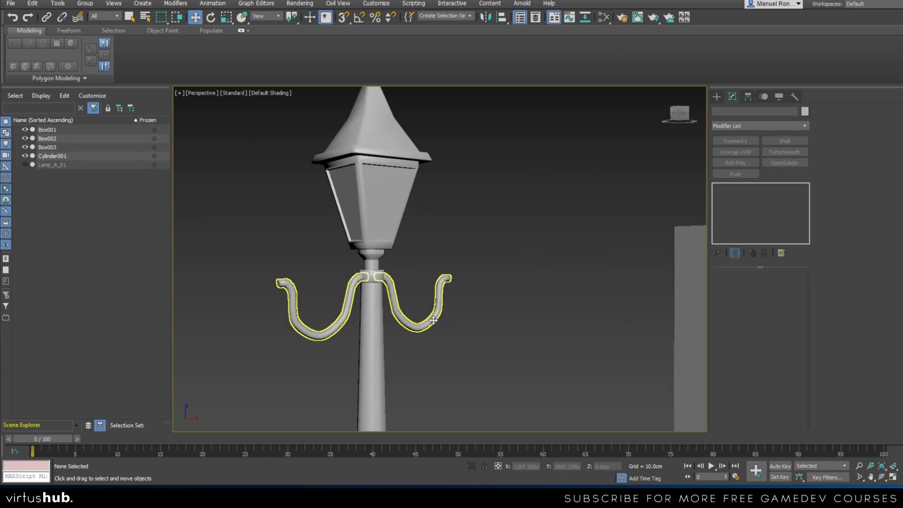
click(434, 322)
click(776, 205)
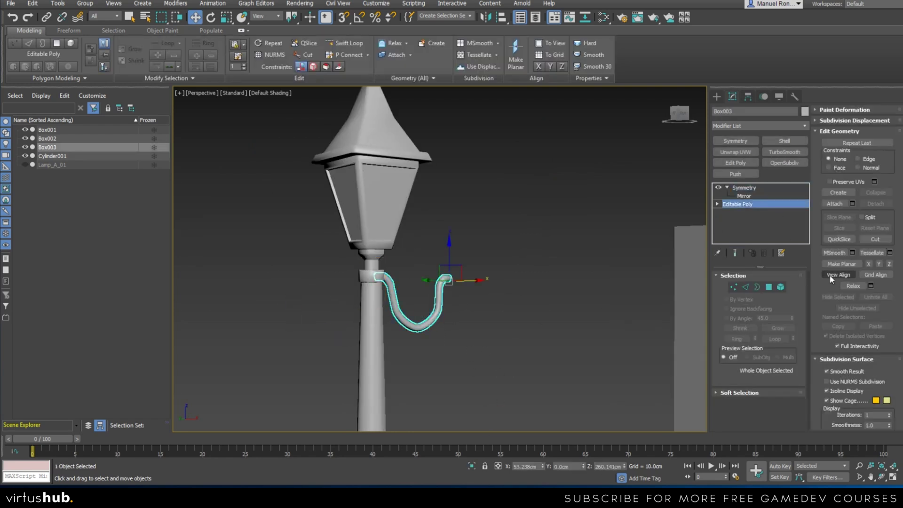
click(780, 286)
scroll(852, 277, down, 3)
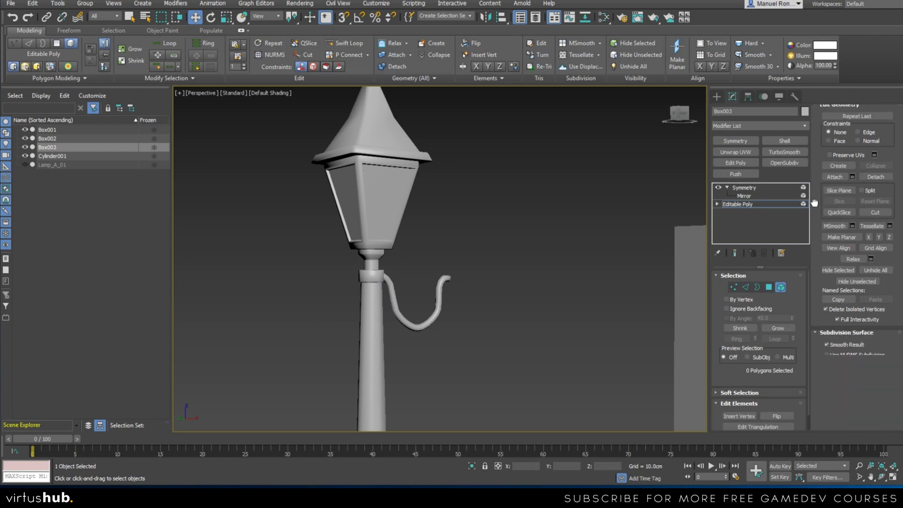
click(875, 237)
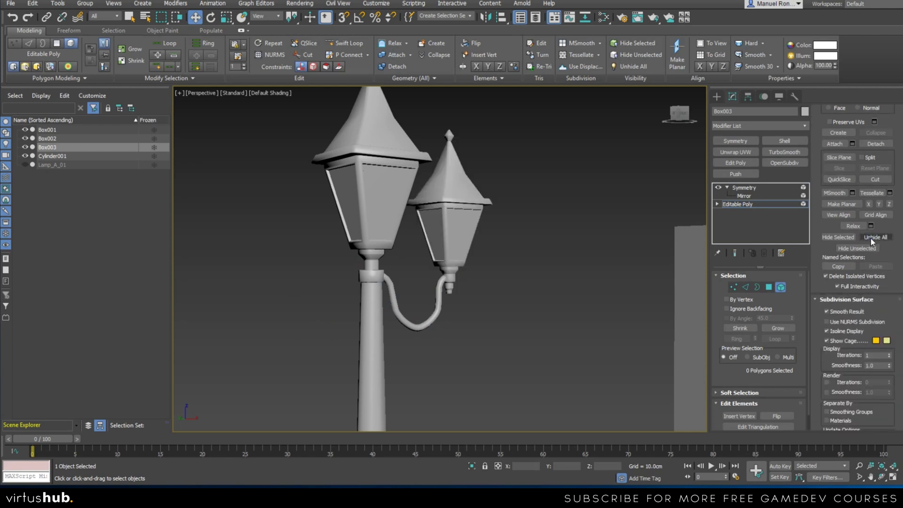
click(760, 207)
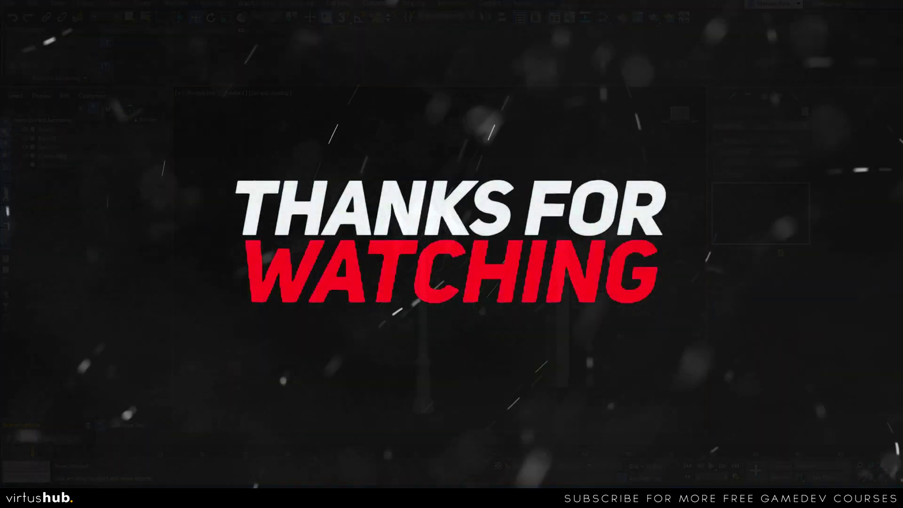